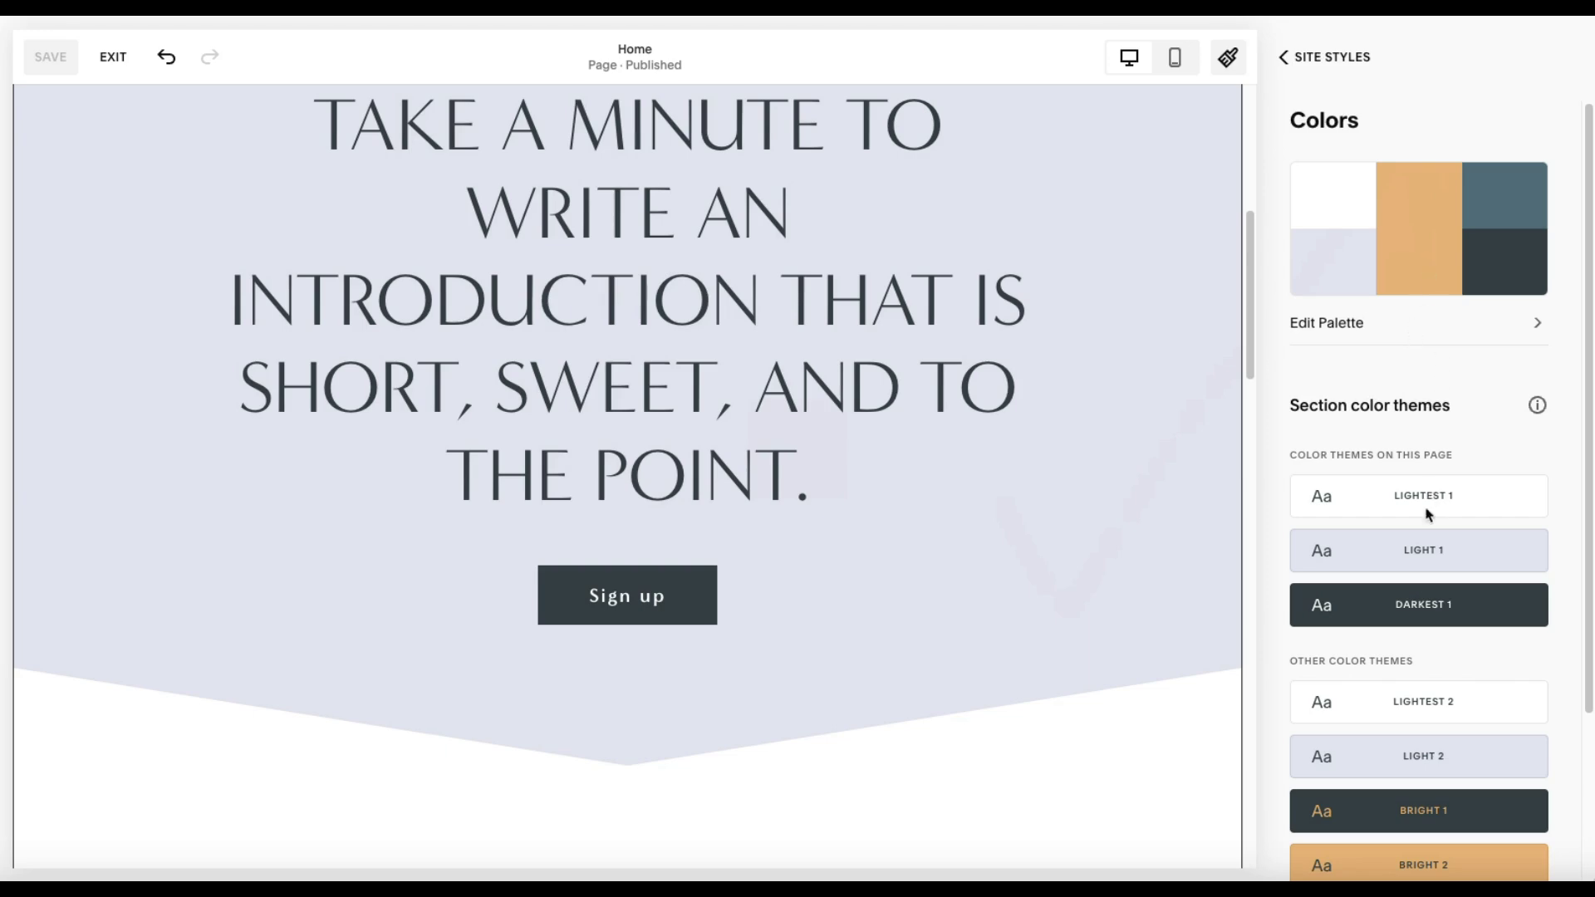
Review the site color palette, inspecting the orange accent and white colors
scroll(1415, 641, "down", 3)
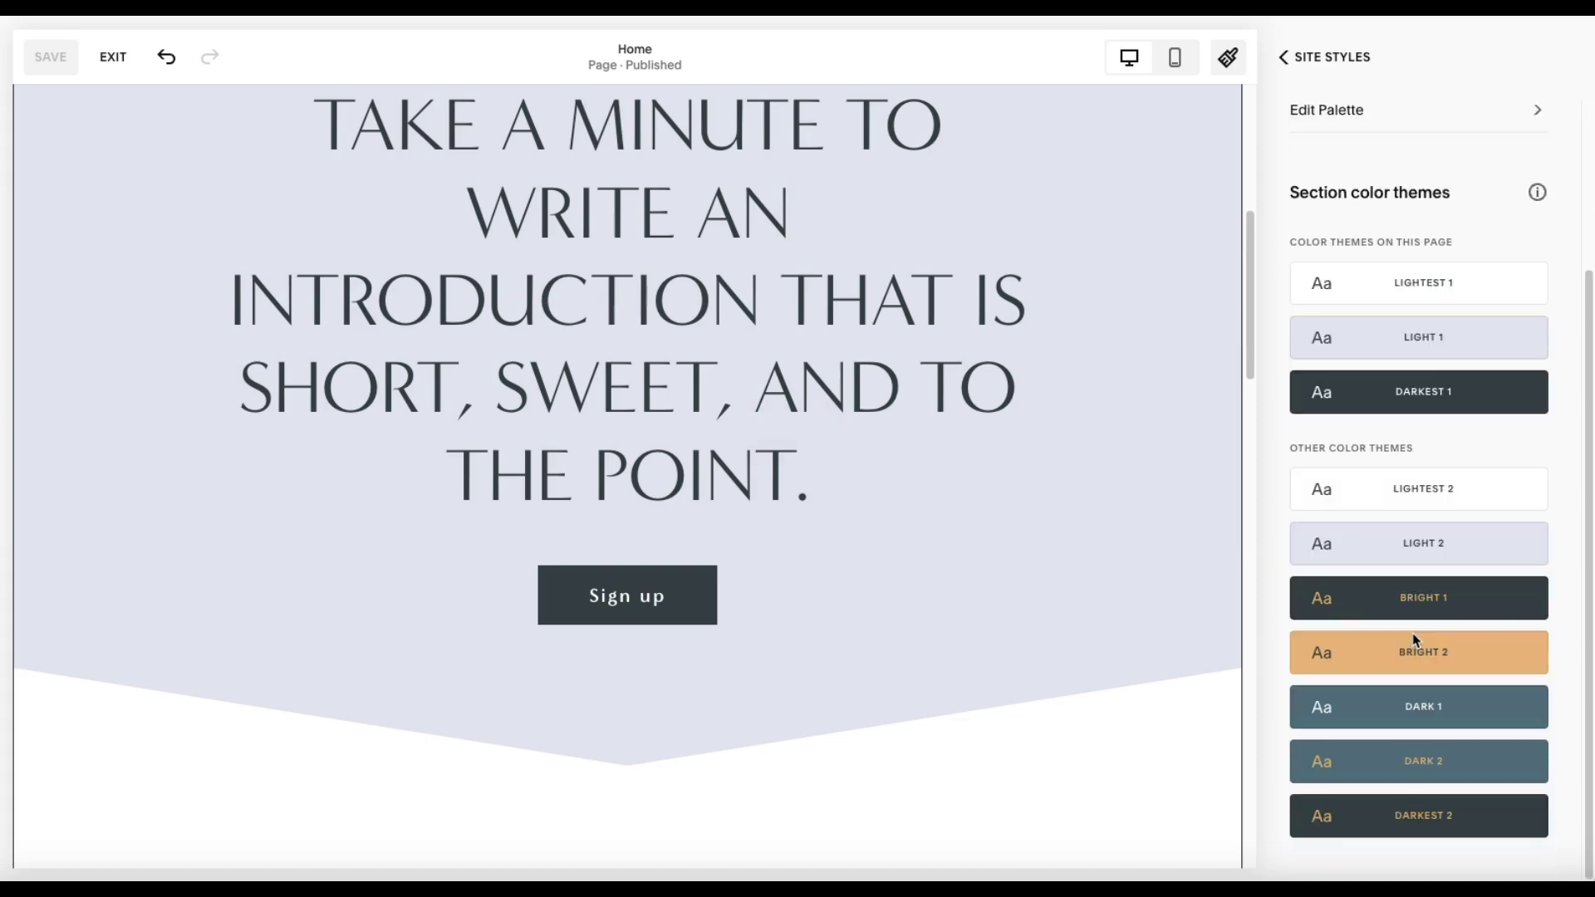
scroll(1416, 641, "up", 3)
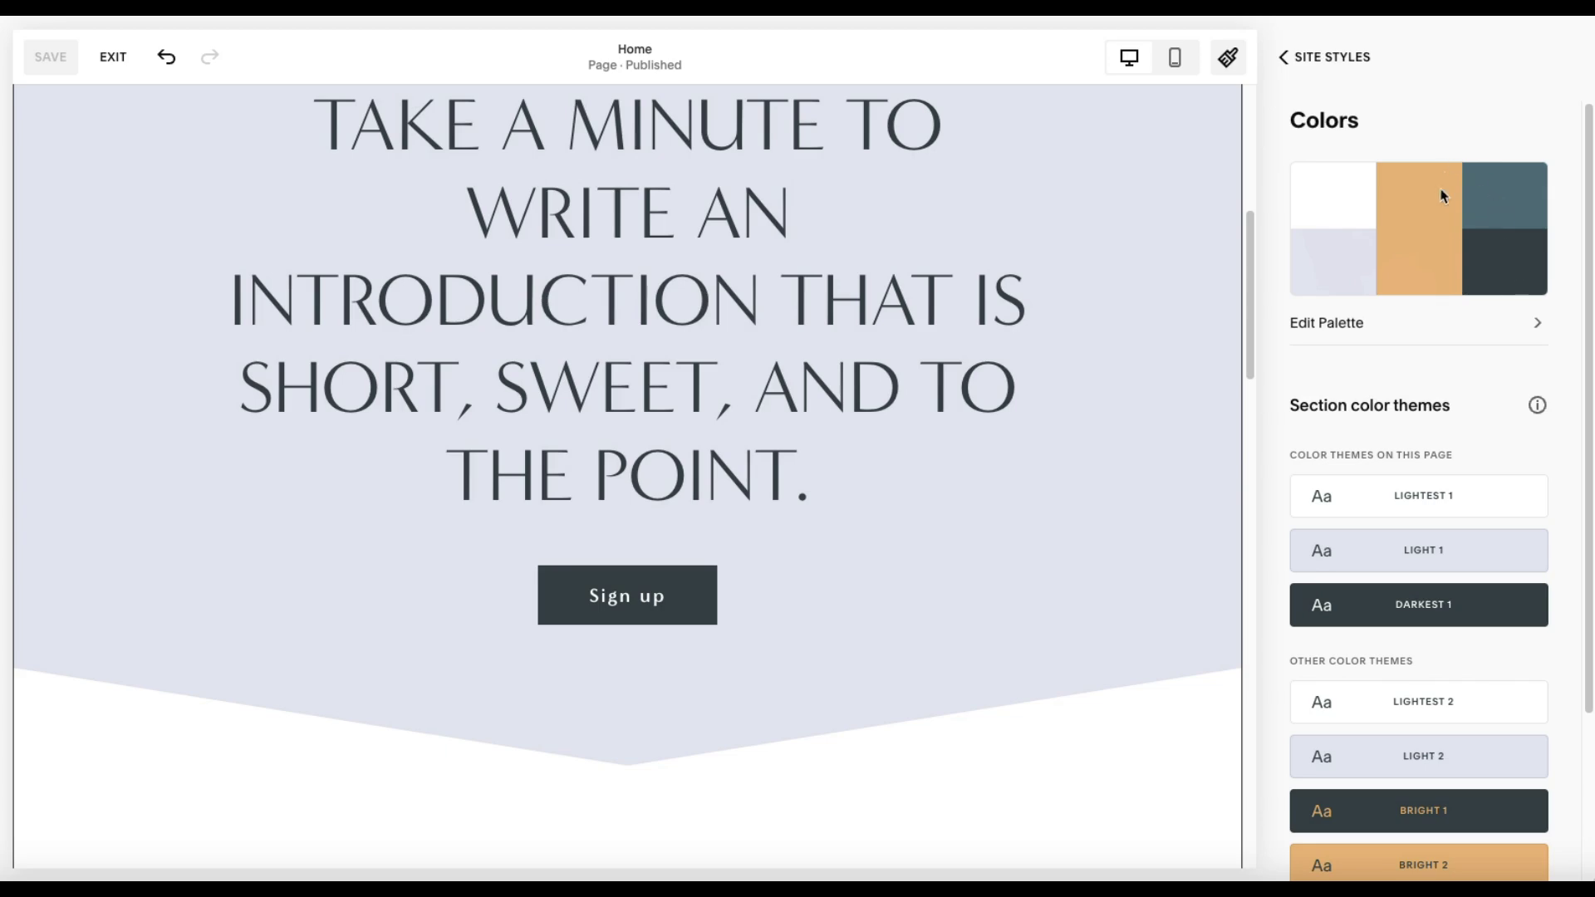
left_click(1332, 203)
left_click(1419, 250)
left_click(1320, 173)
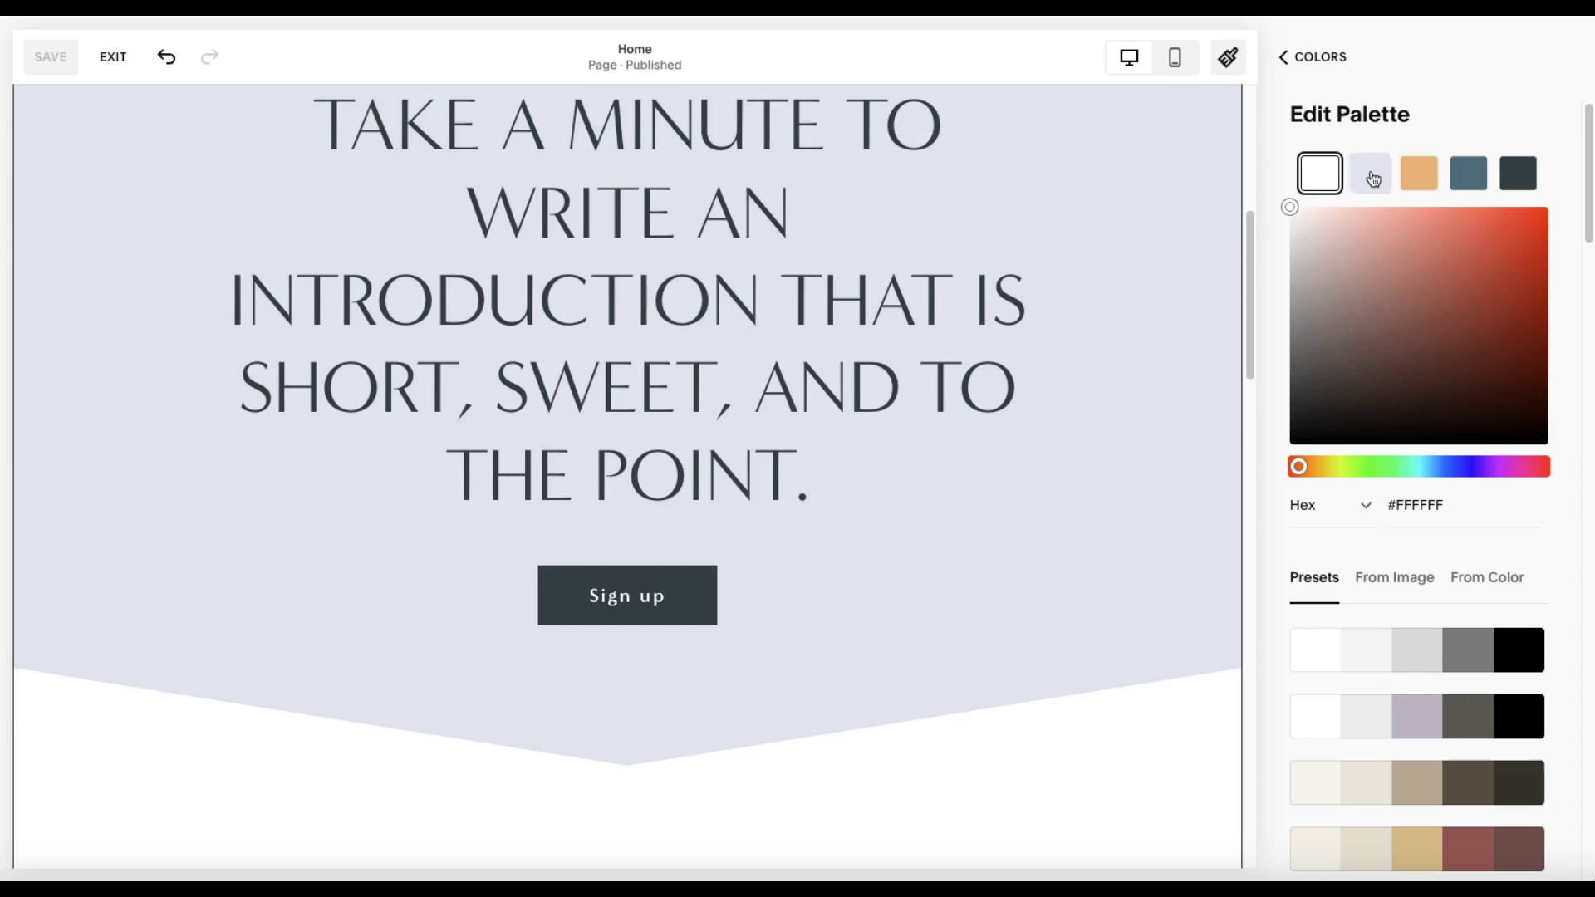
left_click(1296, 60)
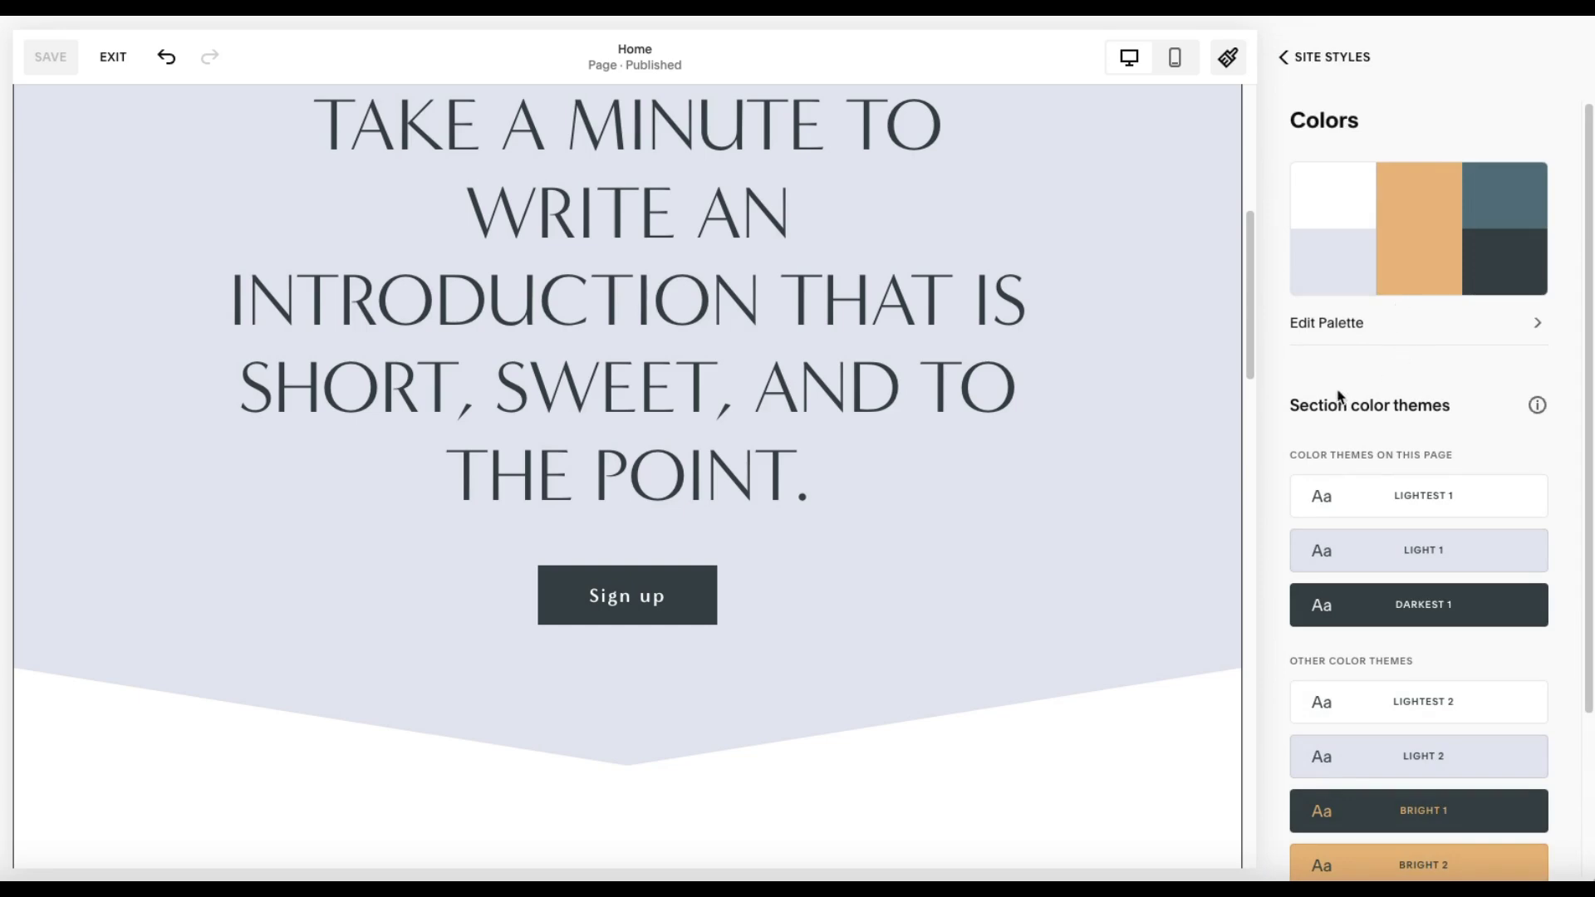
scroll(1340, 398, "down", 3)
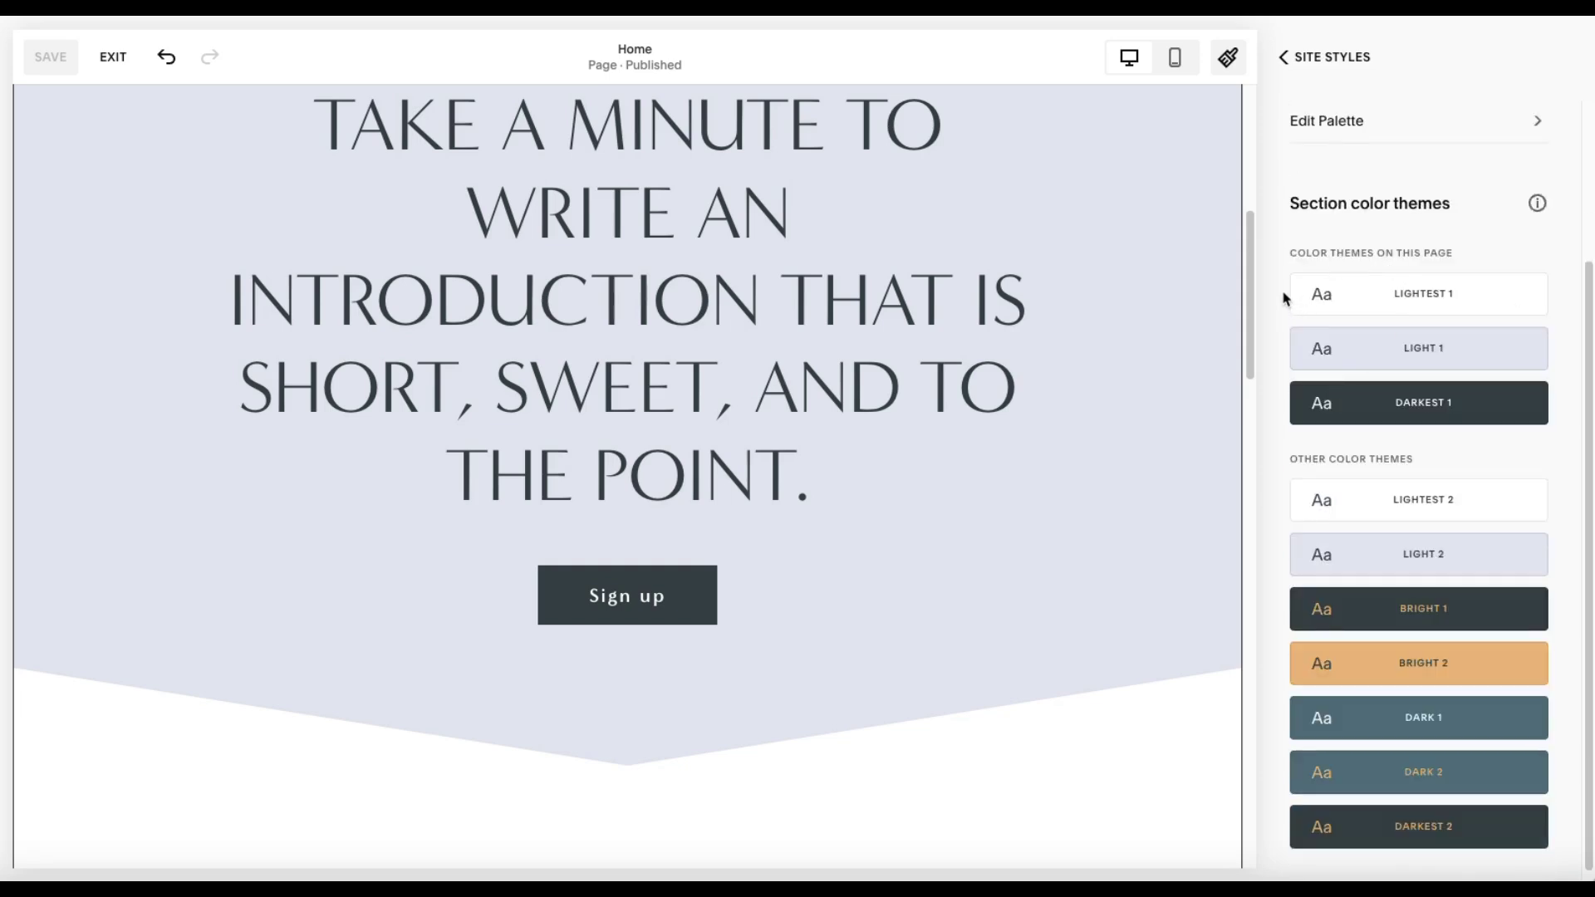
scroll(1279, 291, "down", 1)
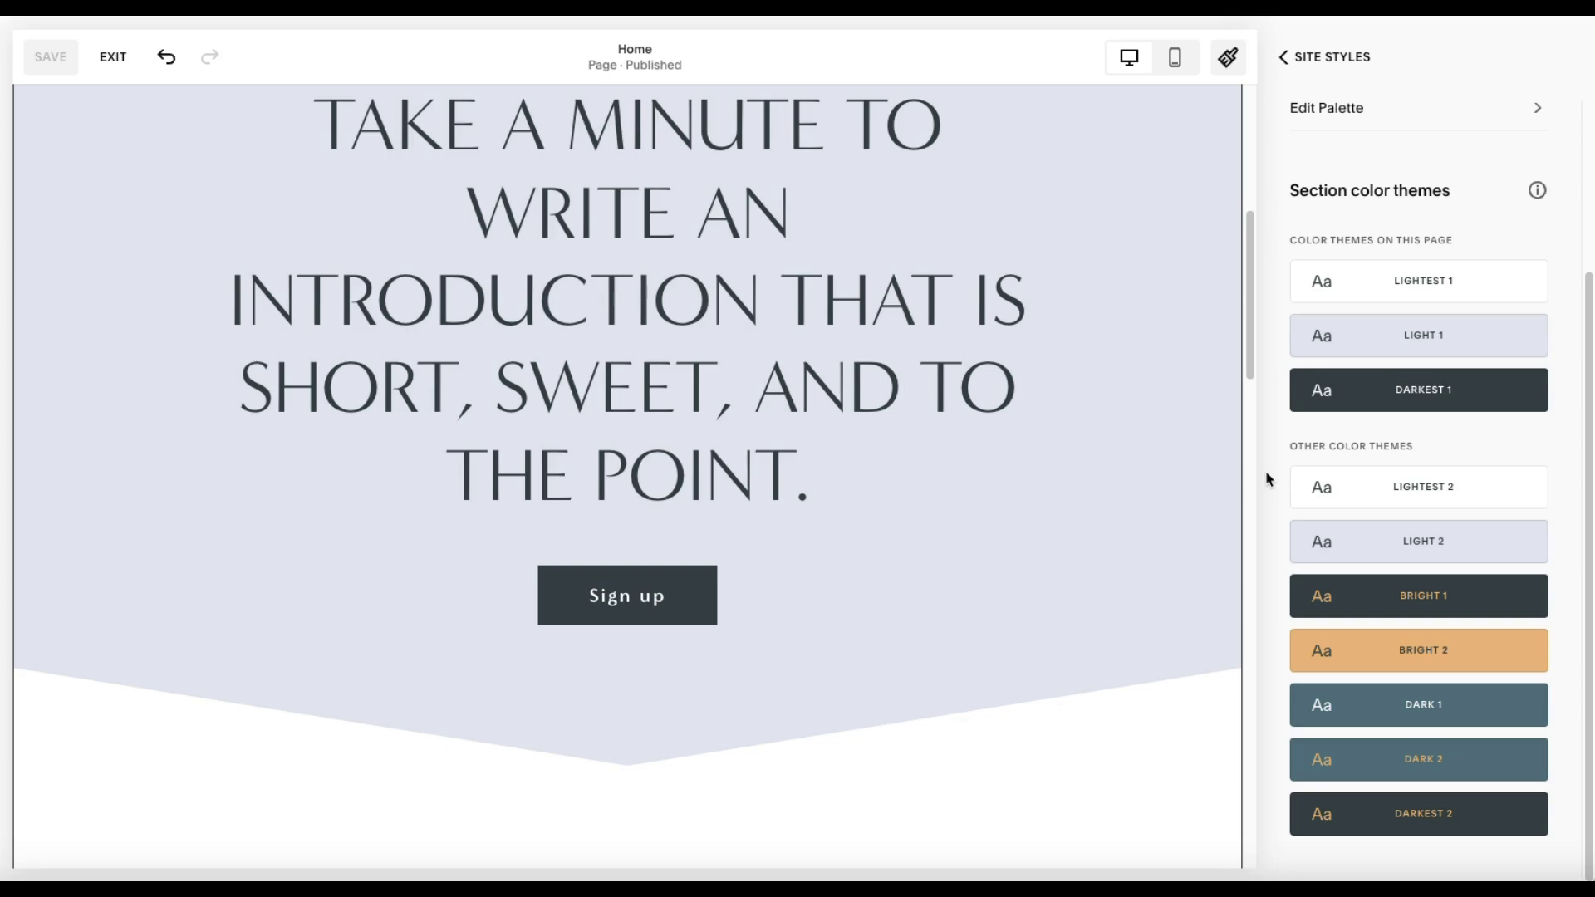
scroll(1267, 479, "up", 2)
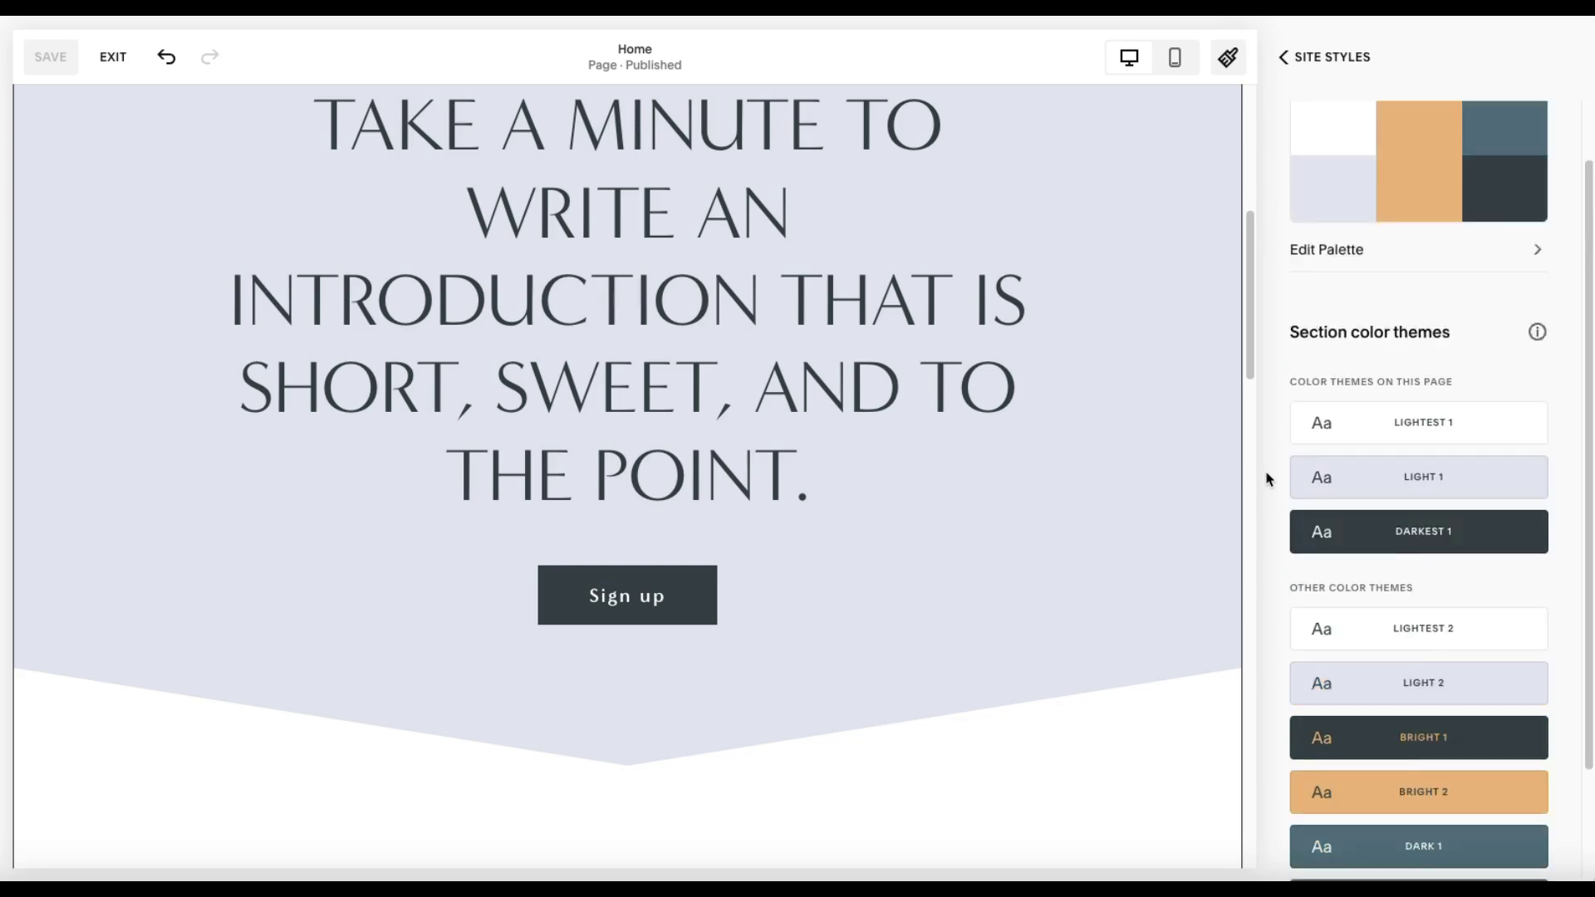
scroll(1267, 480, "up", 1)
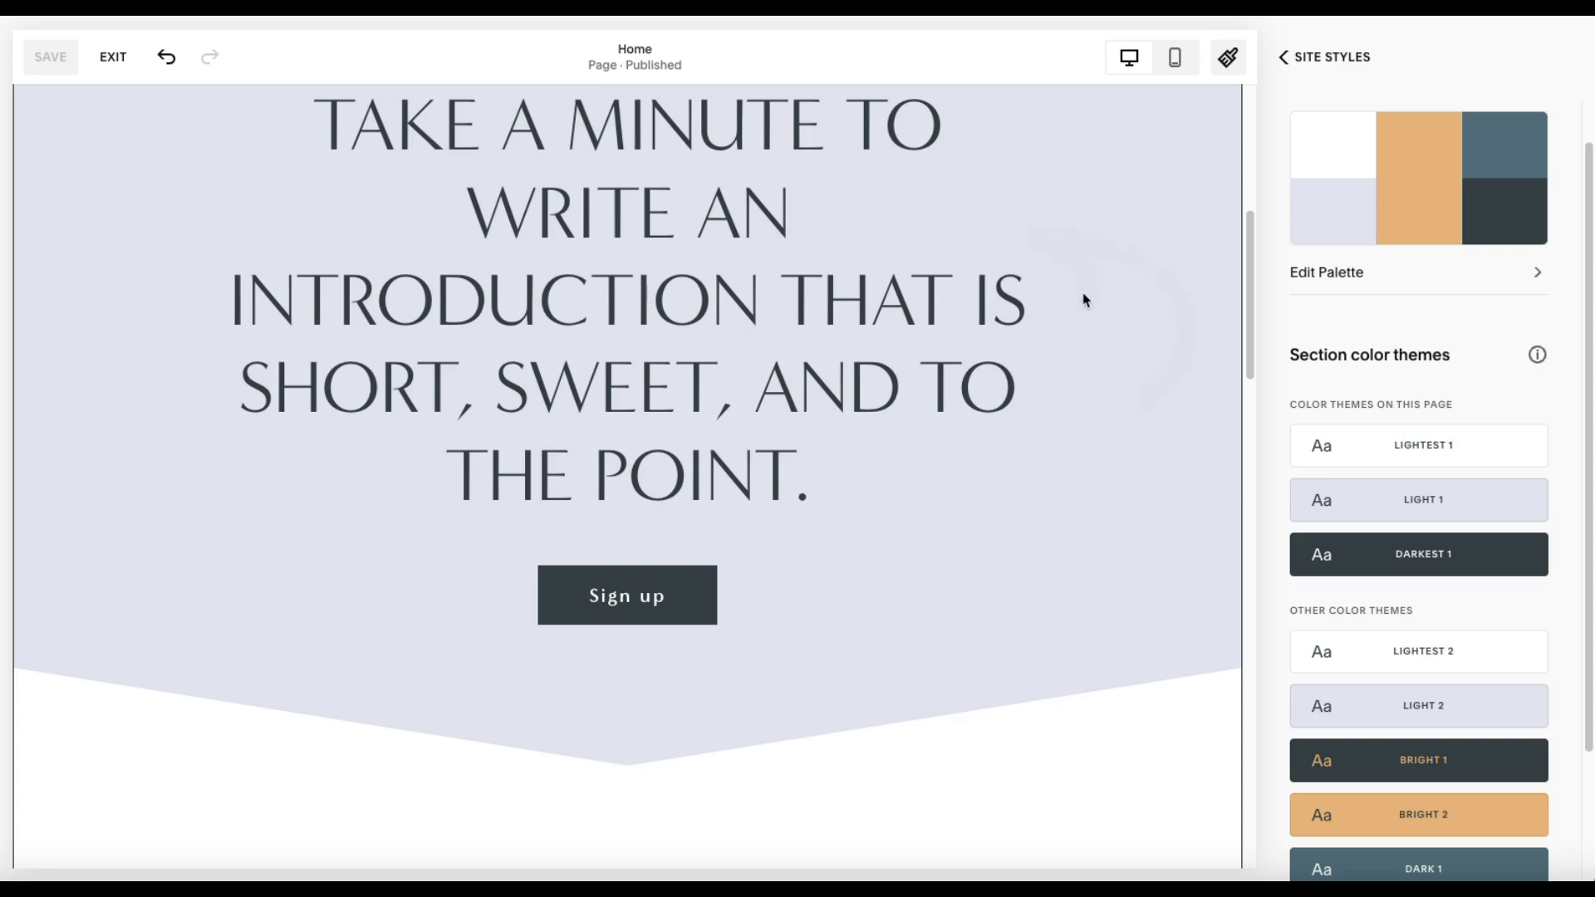
Close Site Styles and show the intro section's color themes, currently Light 1
left_click(1075, 527)
left_click(1284, 57)
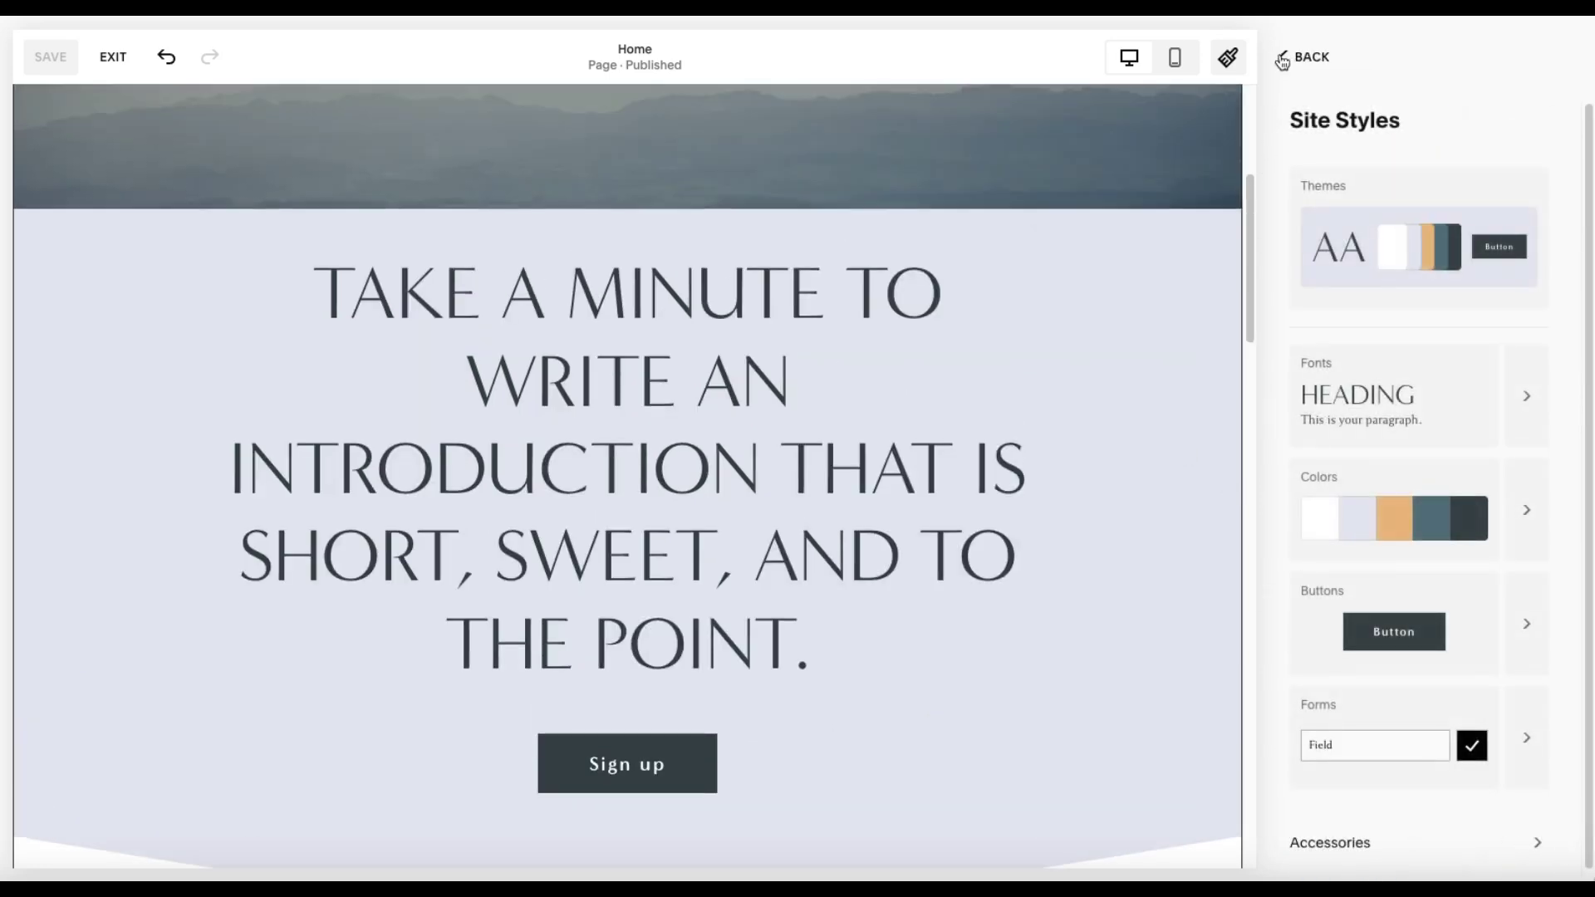
left_click(1283, 56)
mouse_move(1452, 274)
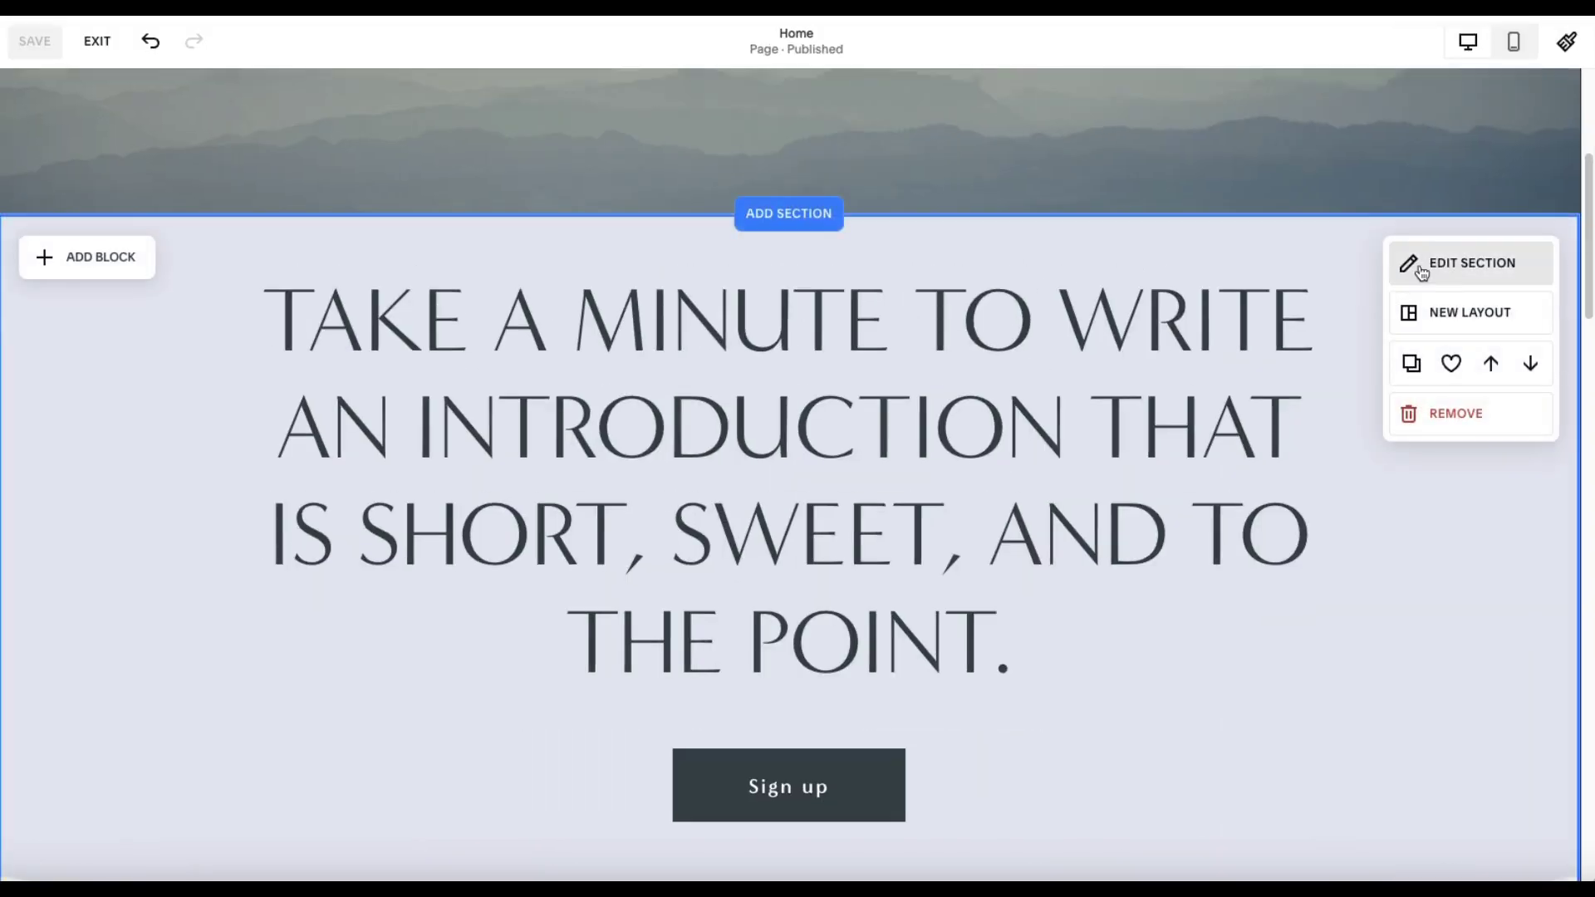
left_click(1422, 273)
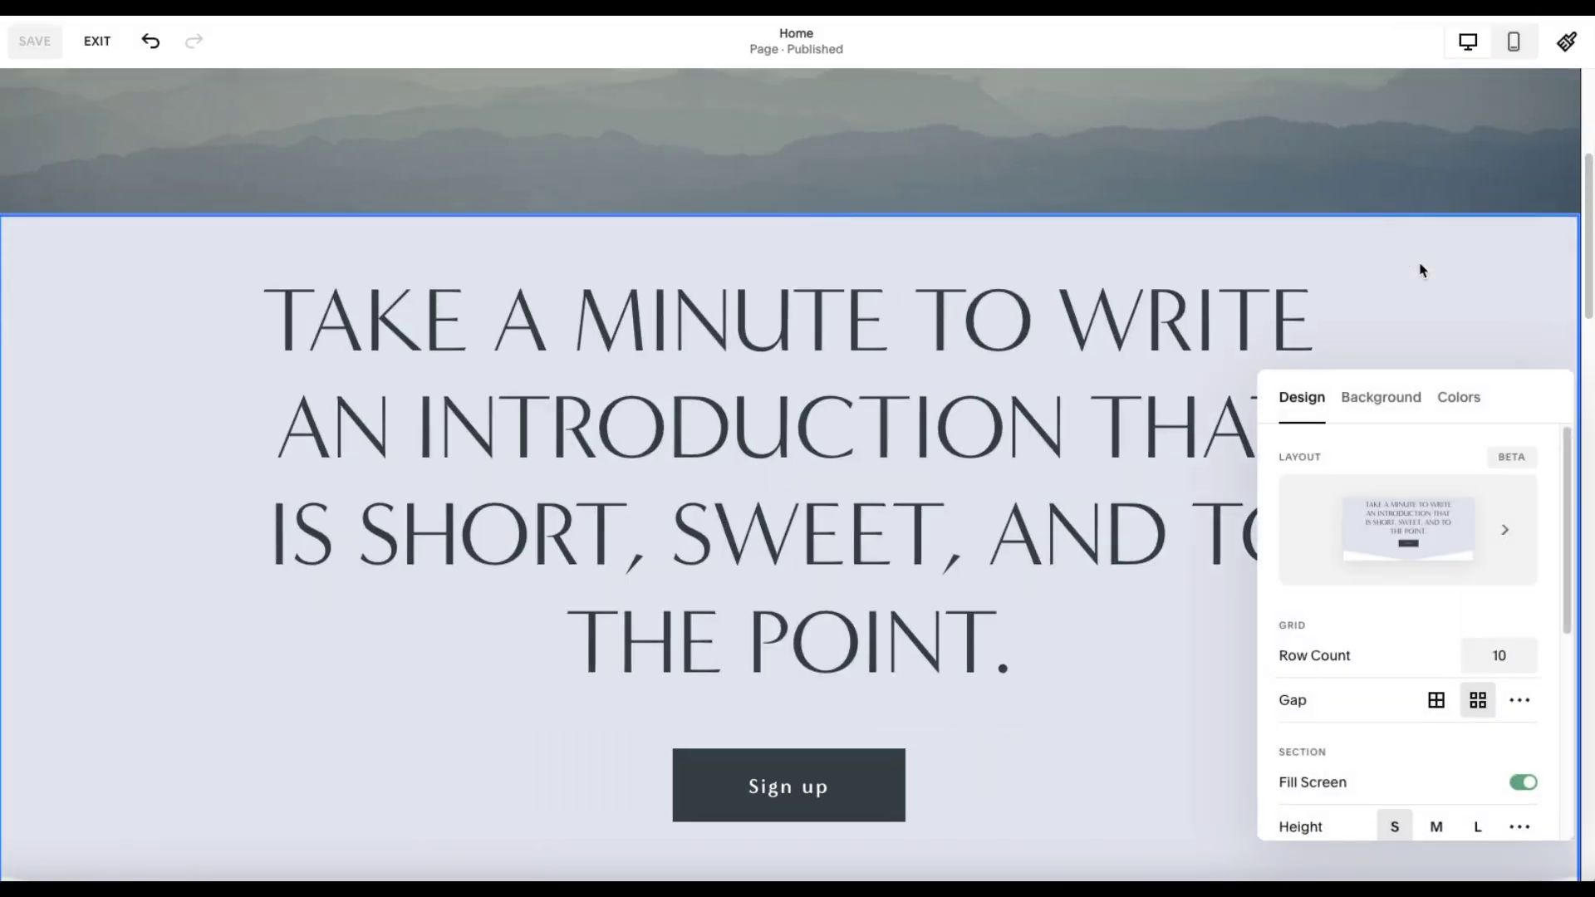
left_click(1471, 402)
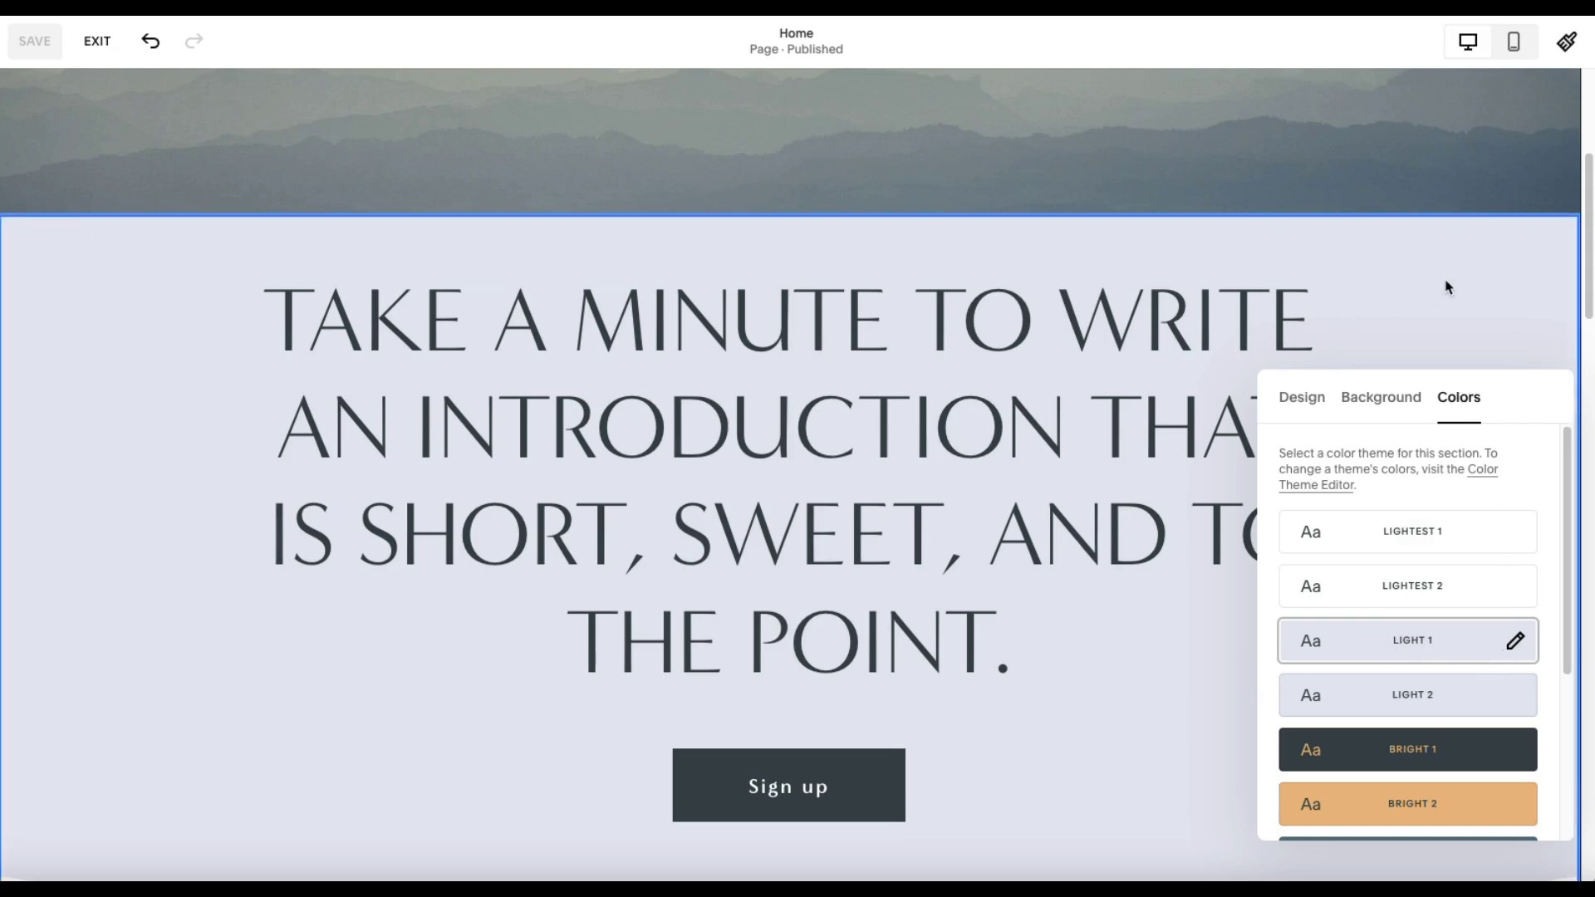
View the Lightest 1 theme's color settings in Site Styles, then back out to Colors
left_click(1567, 42)
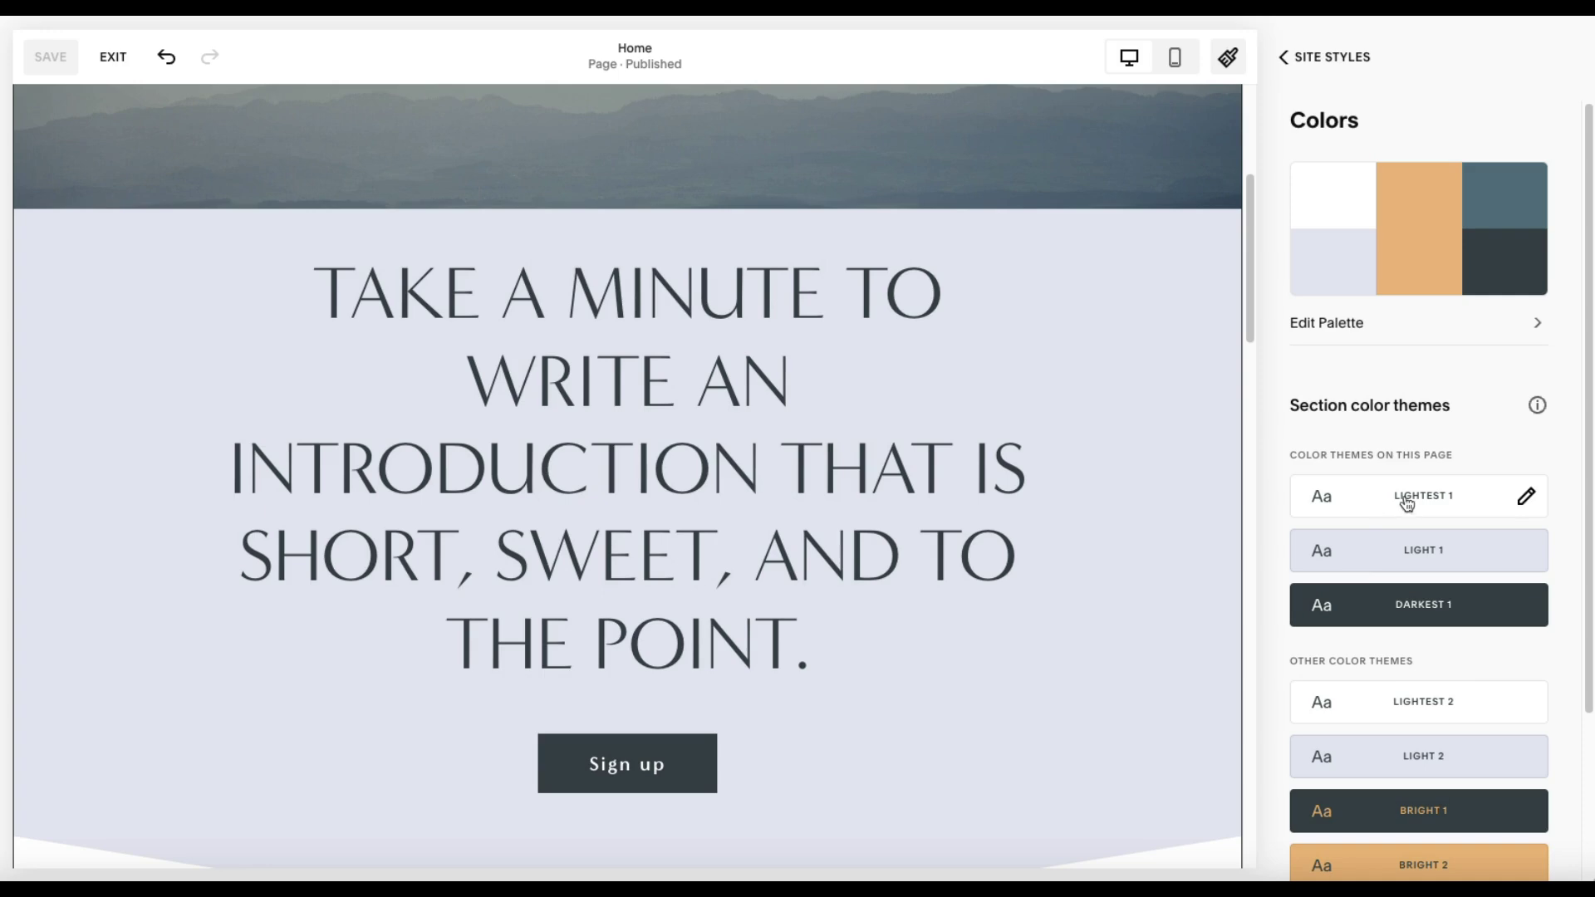
left_click(1526, 501)
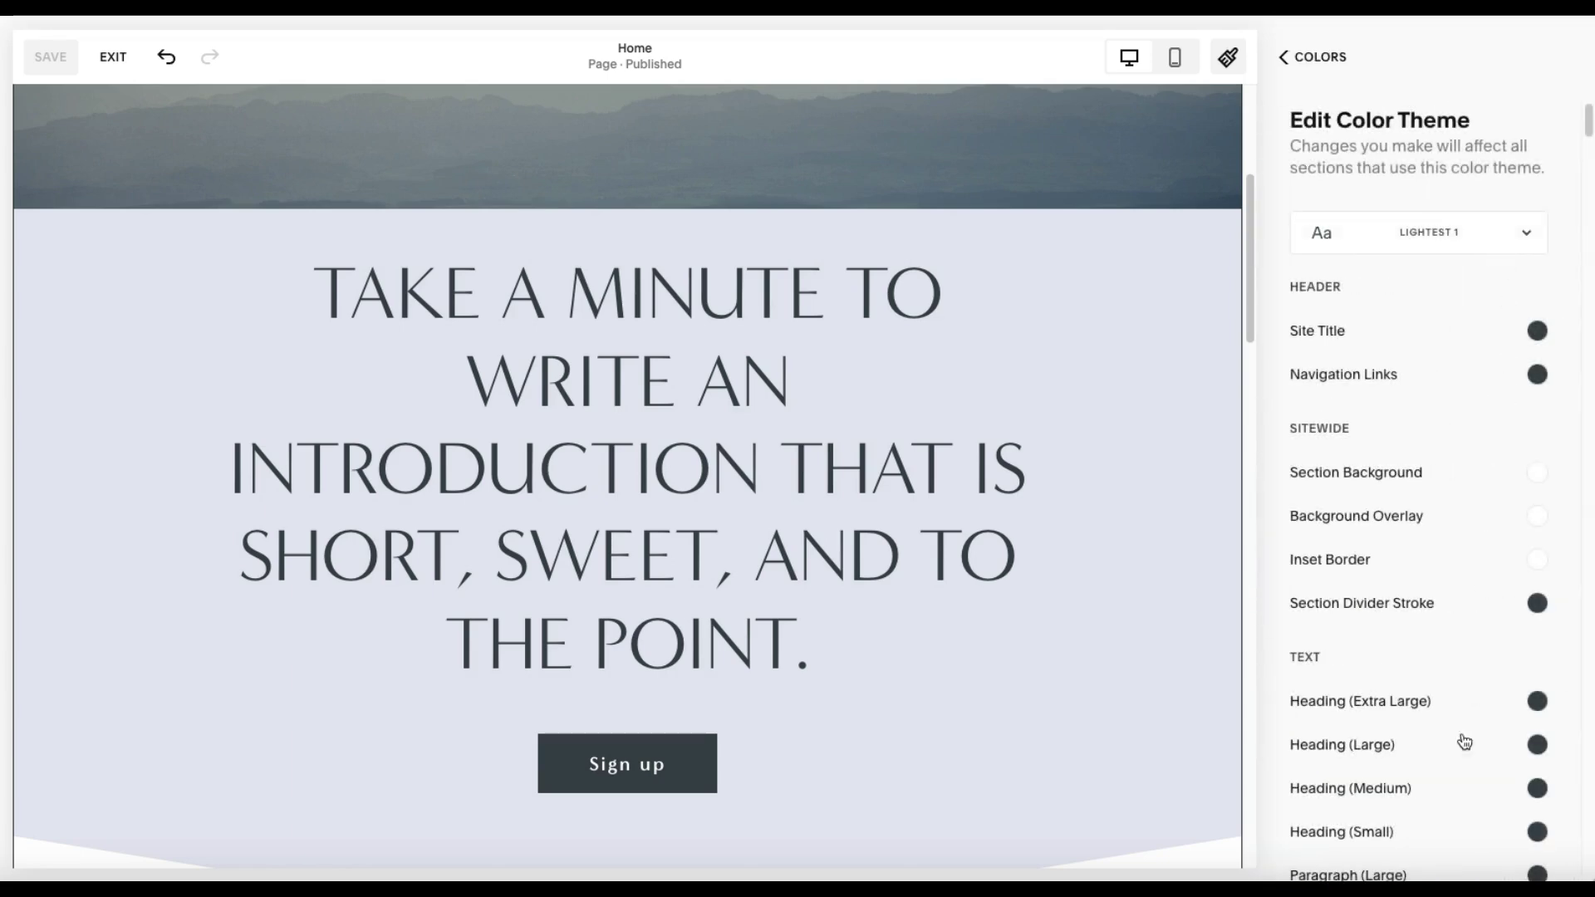
scroll(1462, 720, "down", 3)
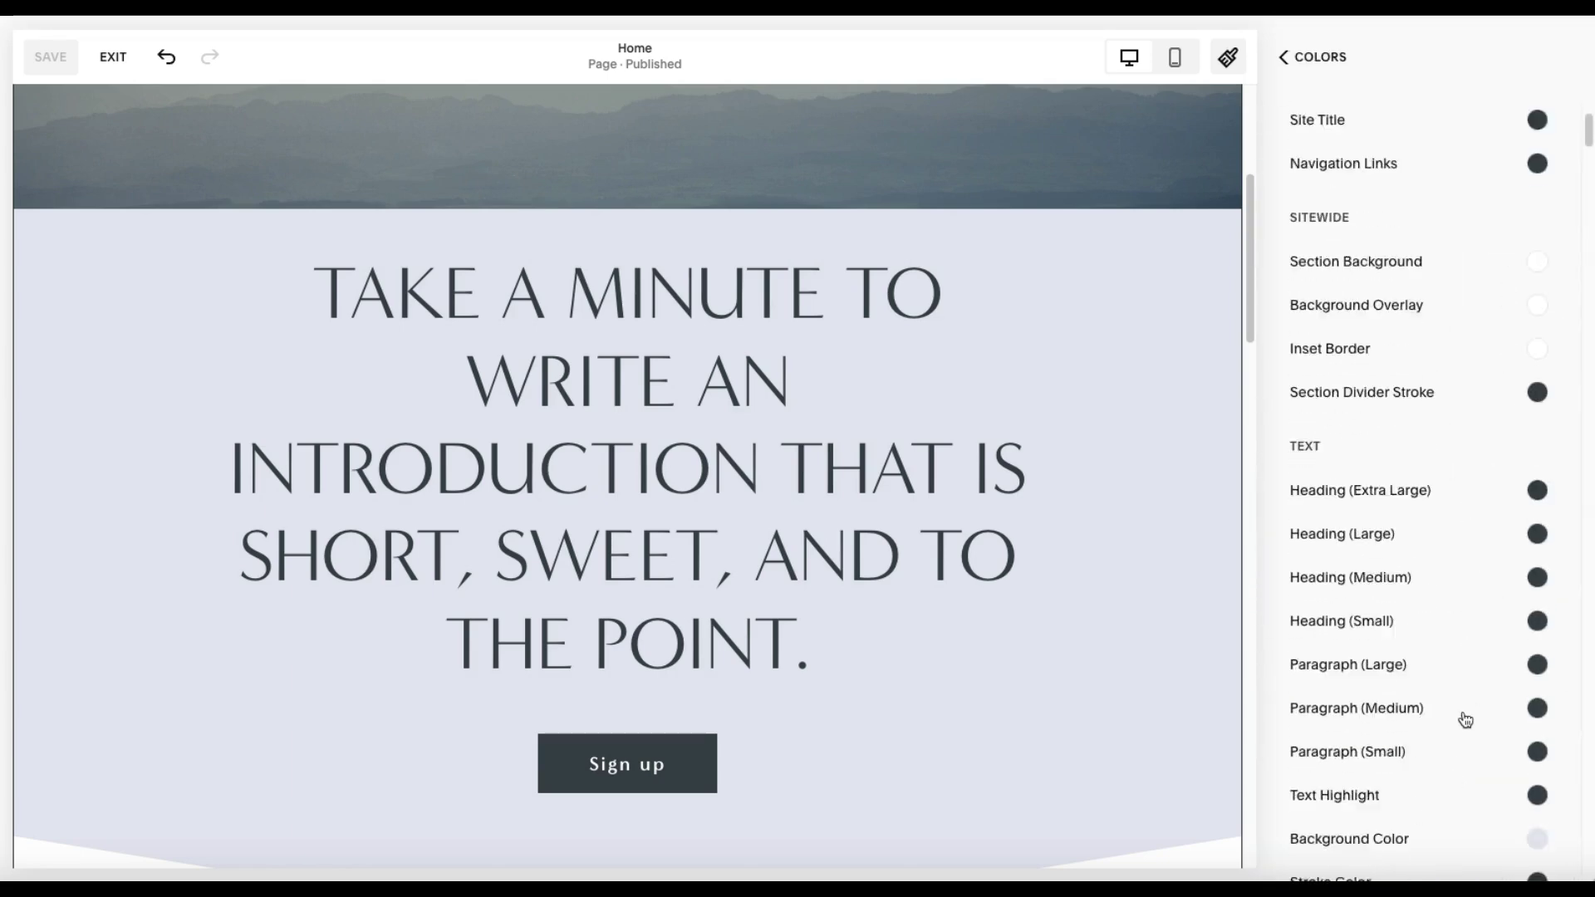
scroll(1466, 720, "down", 3)
scroll(1466, 719, "up", 5)
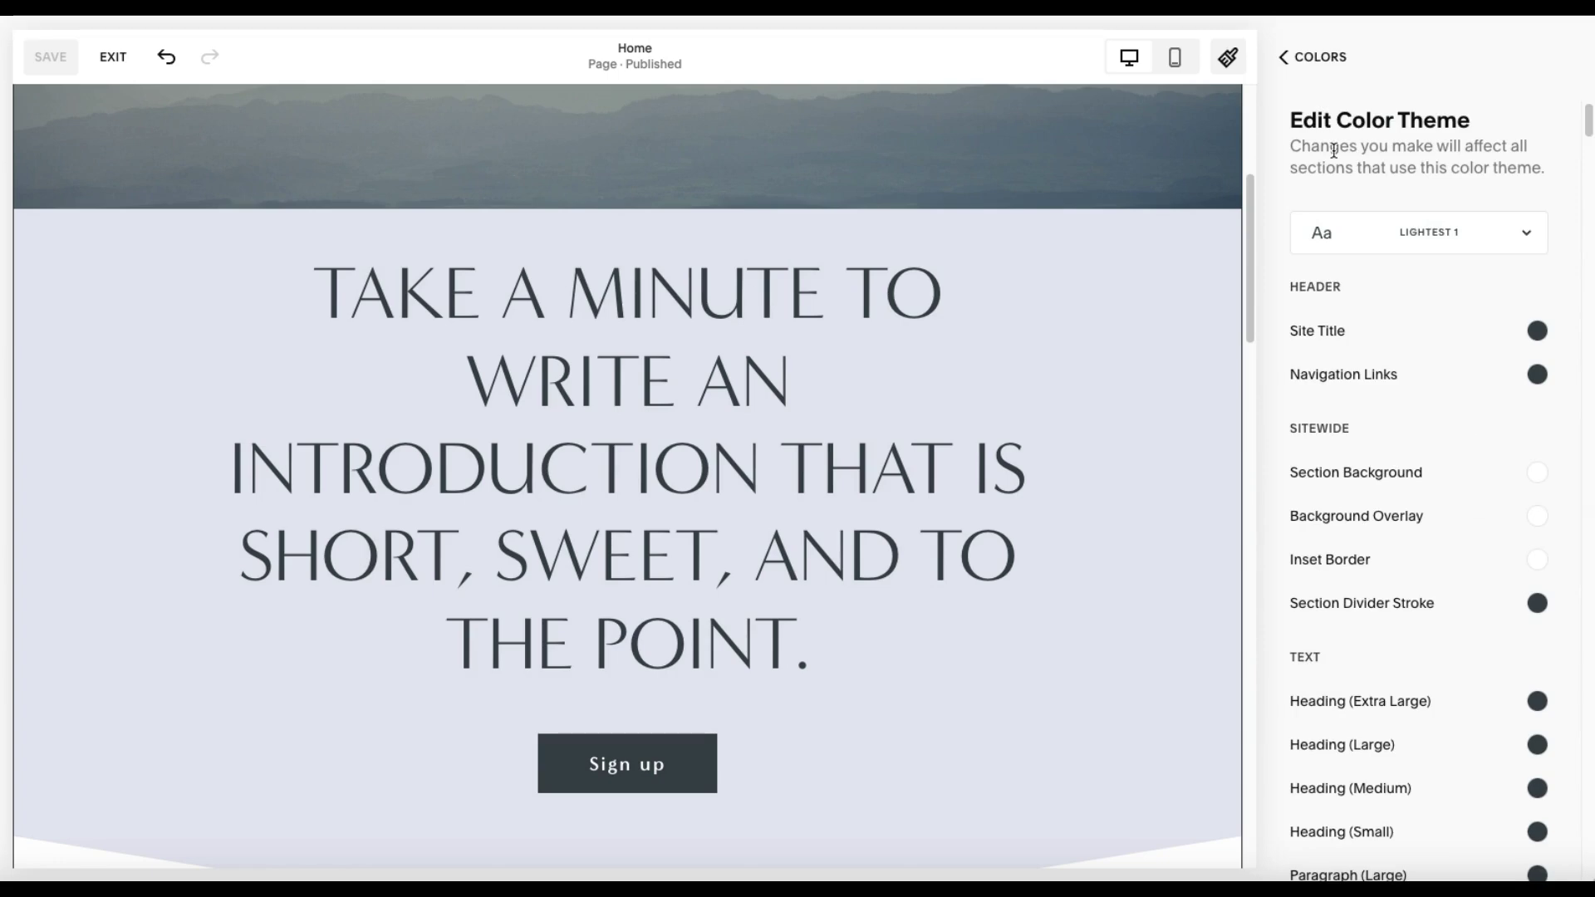
left_click(1297, 60)
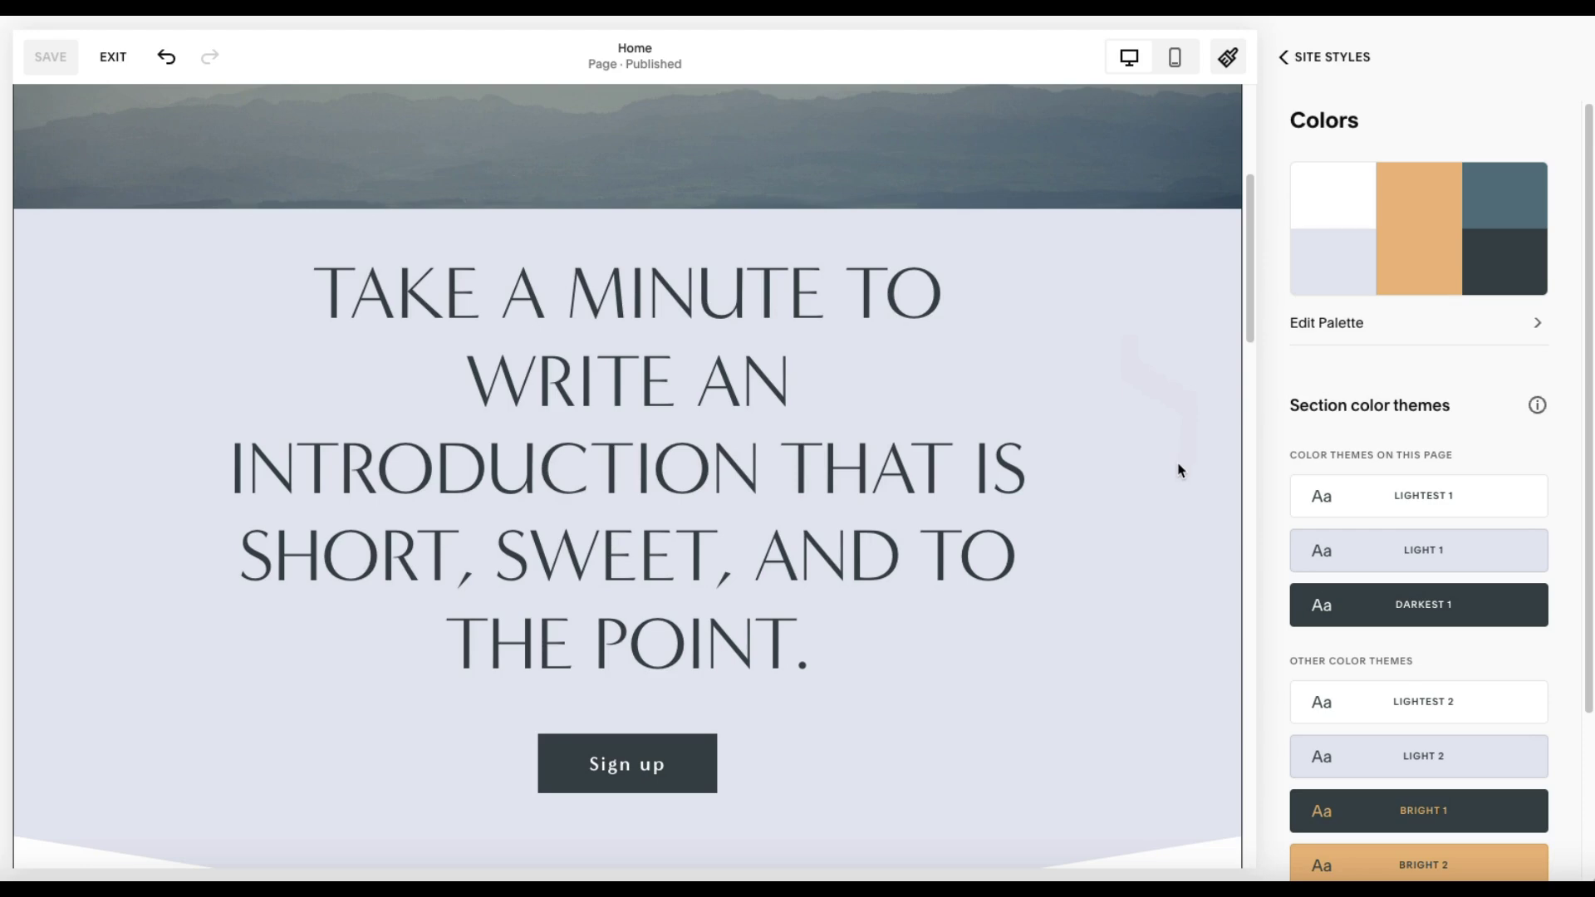
Close Site Styles and show the intro section's color theme choices
left_click(1285, 58)
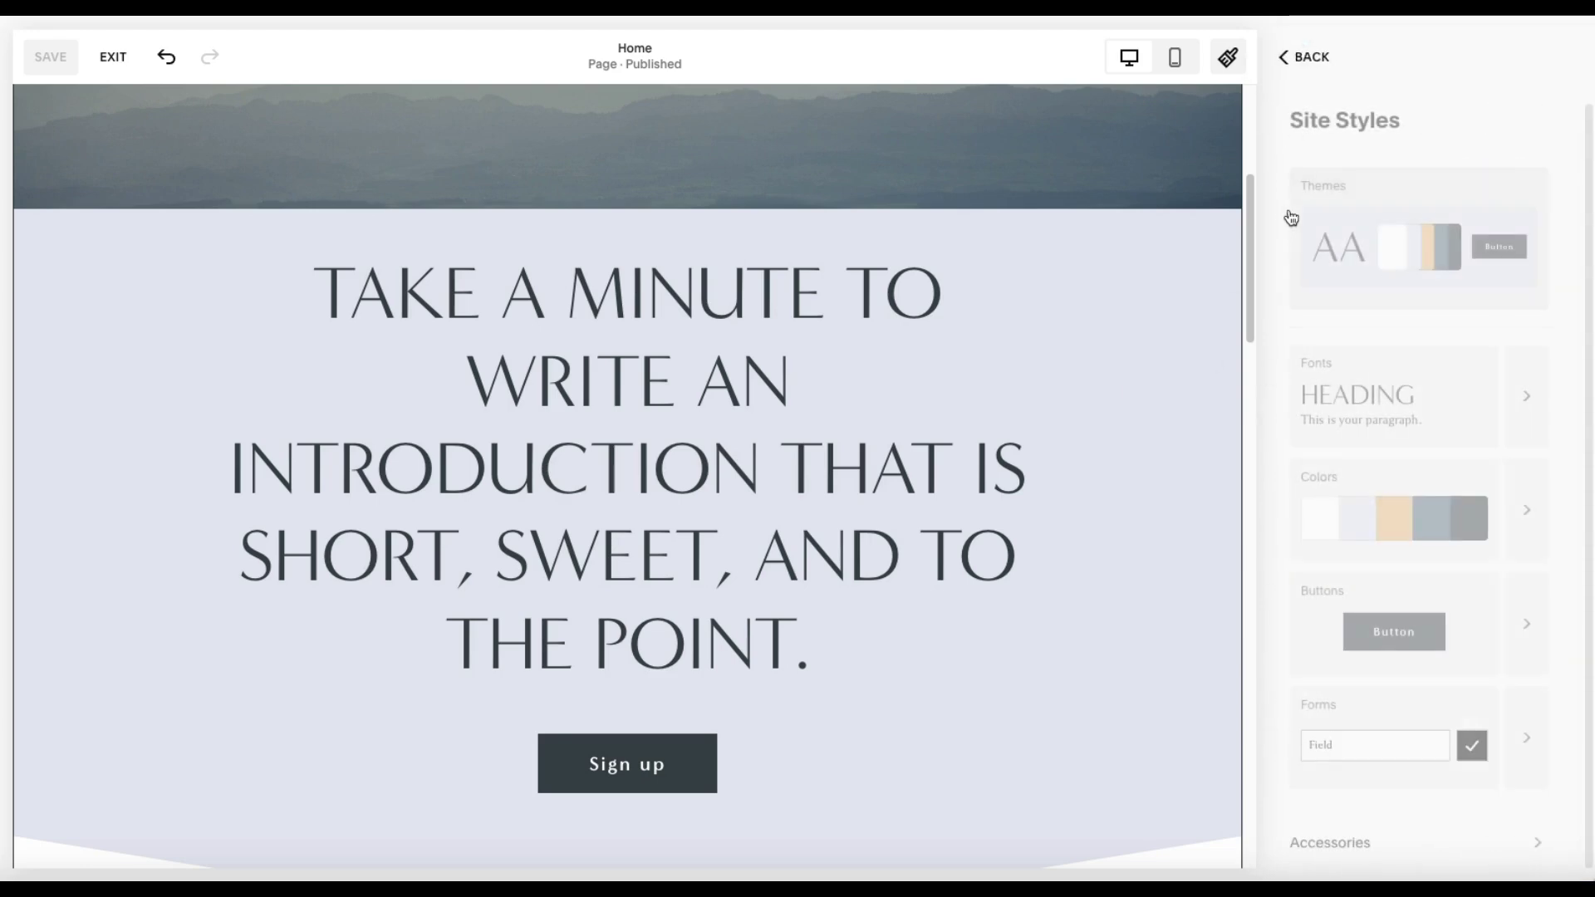
left_click(1290, 65)
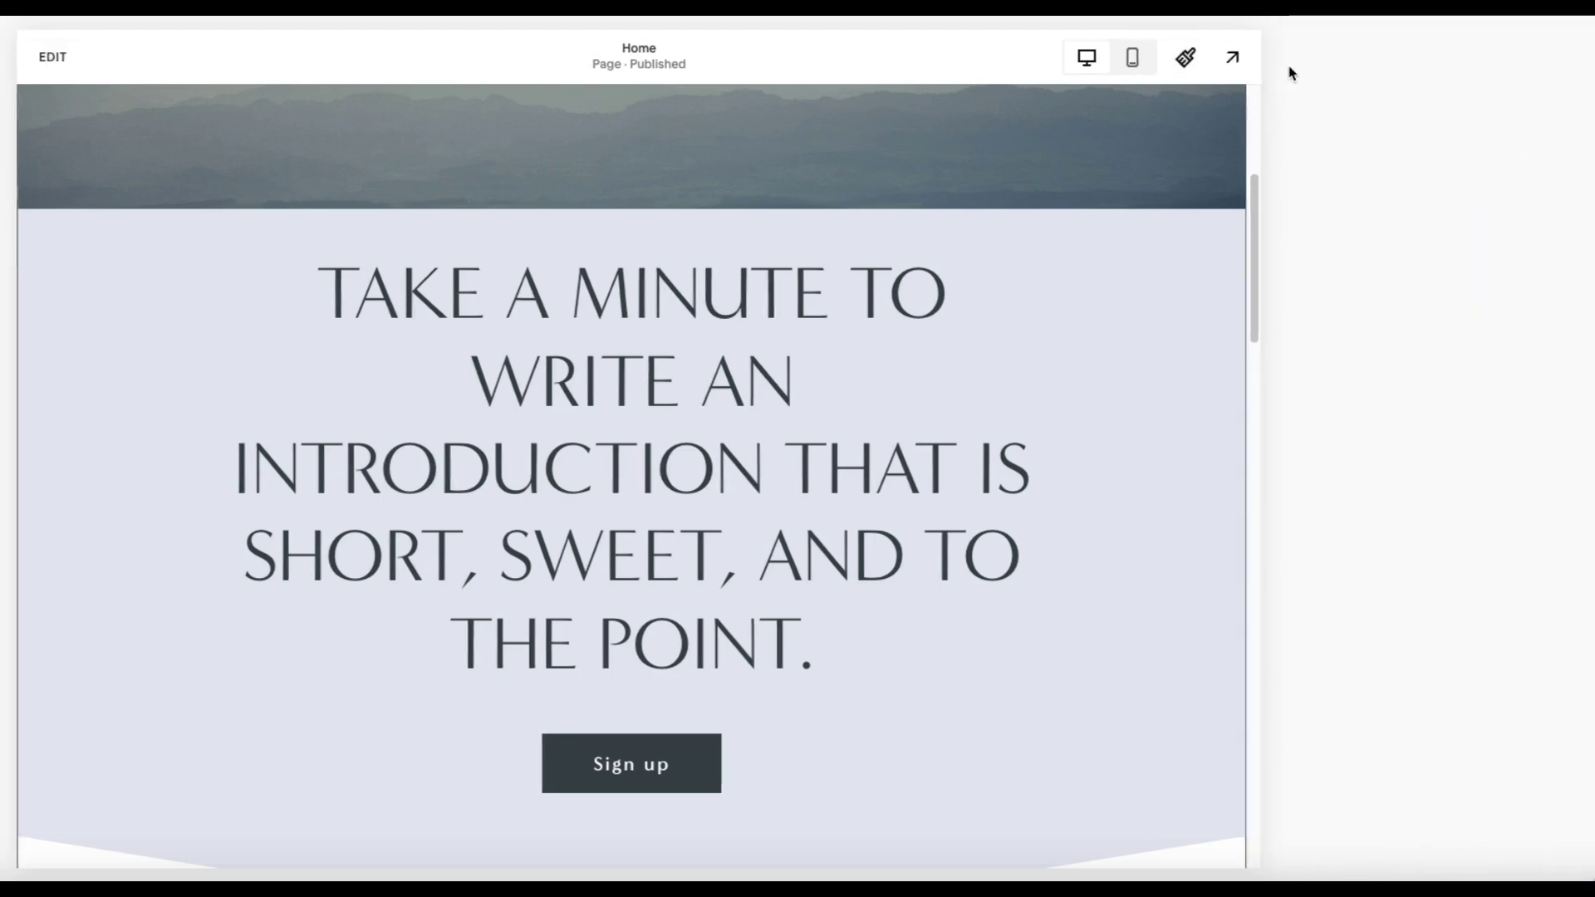
left_click(1460, 260)
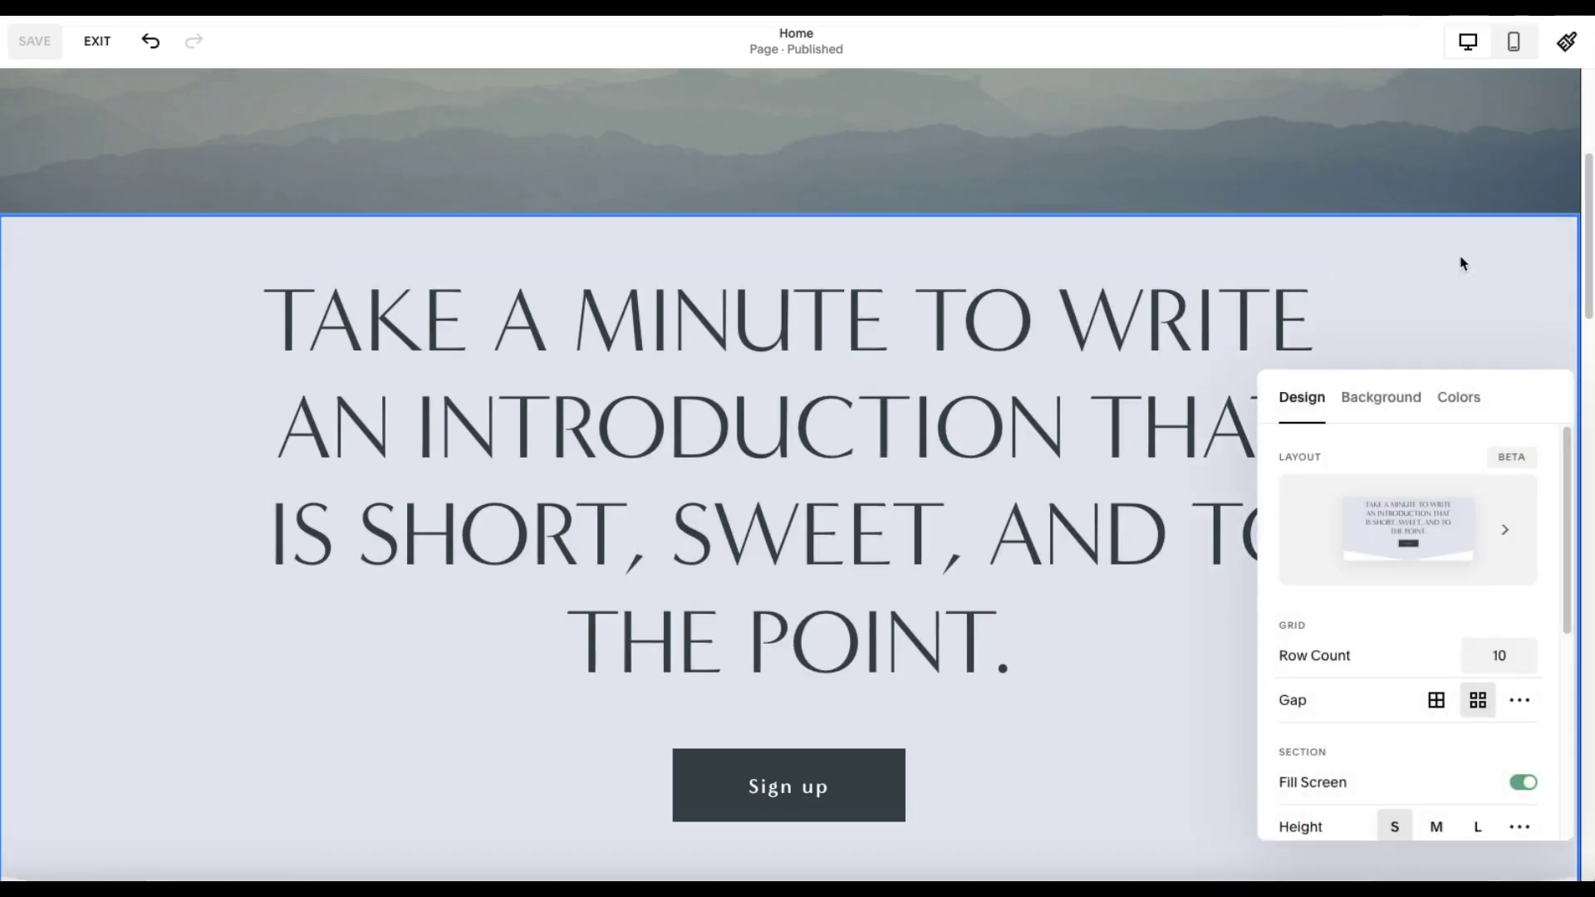
left_click(1458, 397)
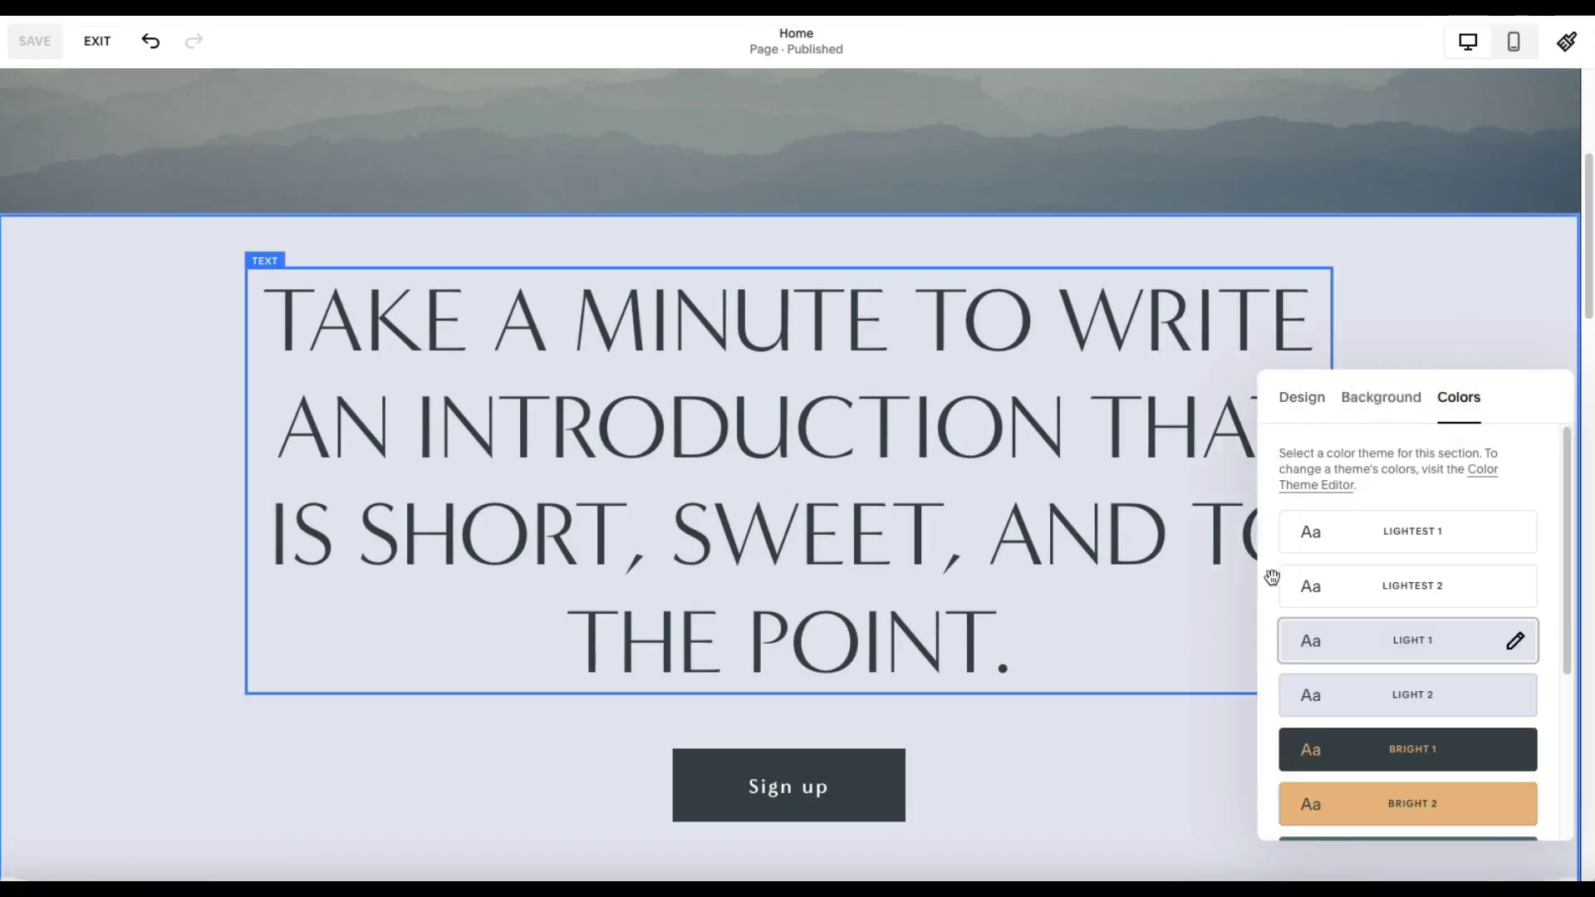
Try Lightest 1, Lightest 2, Light 2, Bright 1, Bright 2, Dark 1 and Dark 2 on the section
left_click(1447, 538)
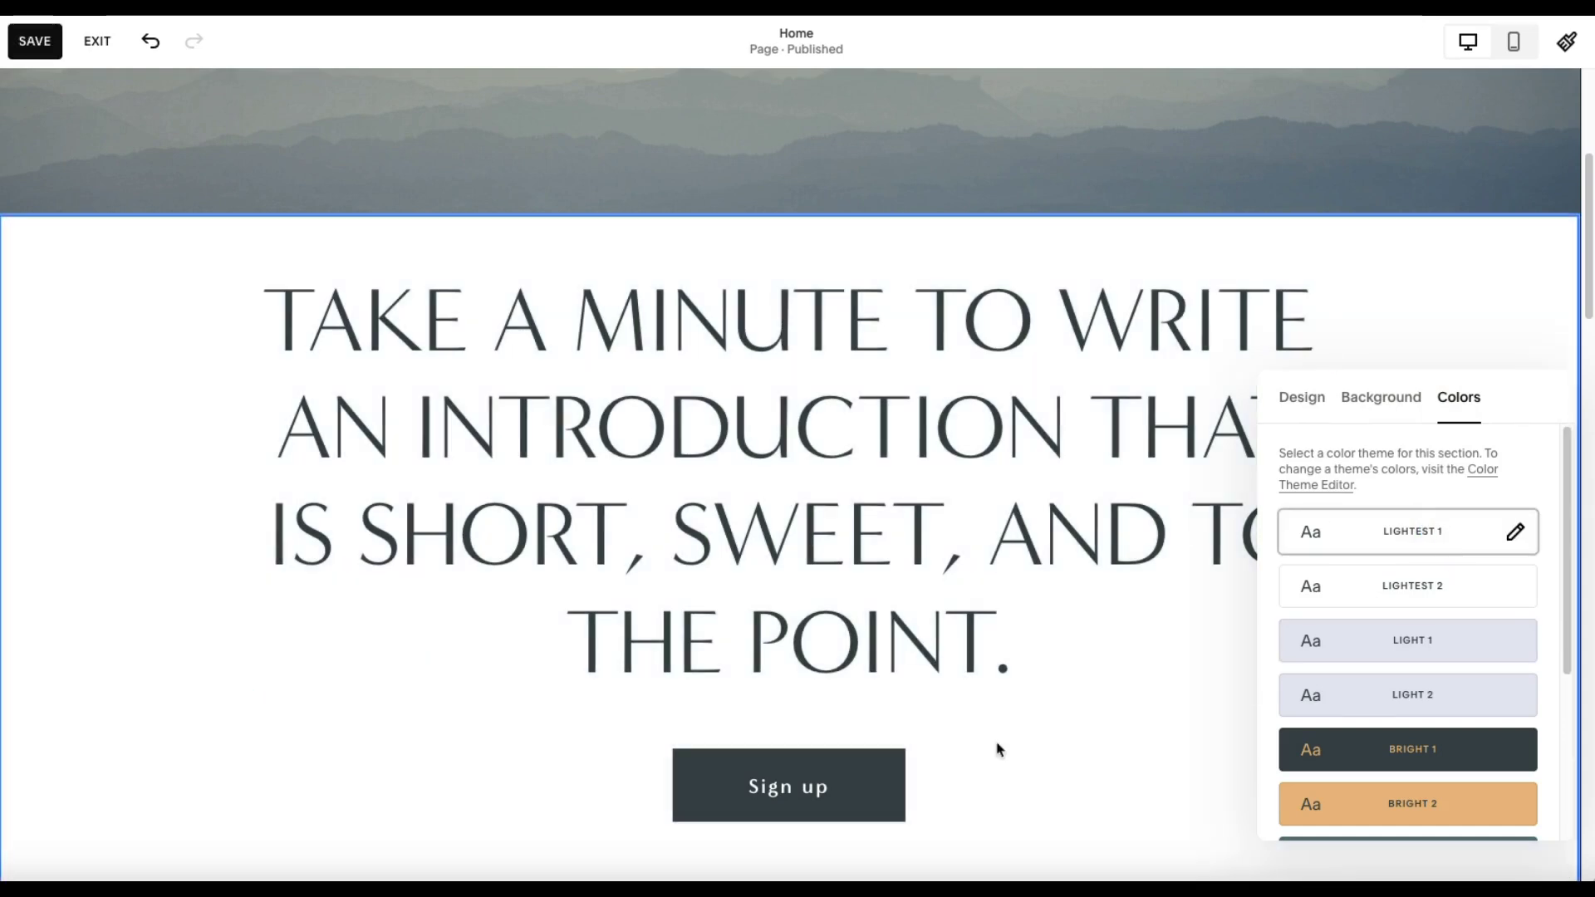
left_click(1350, 599)
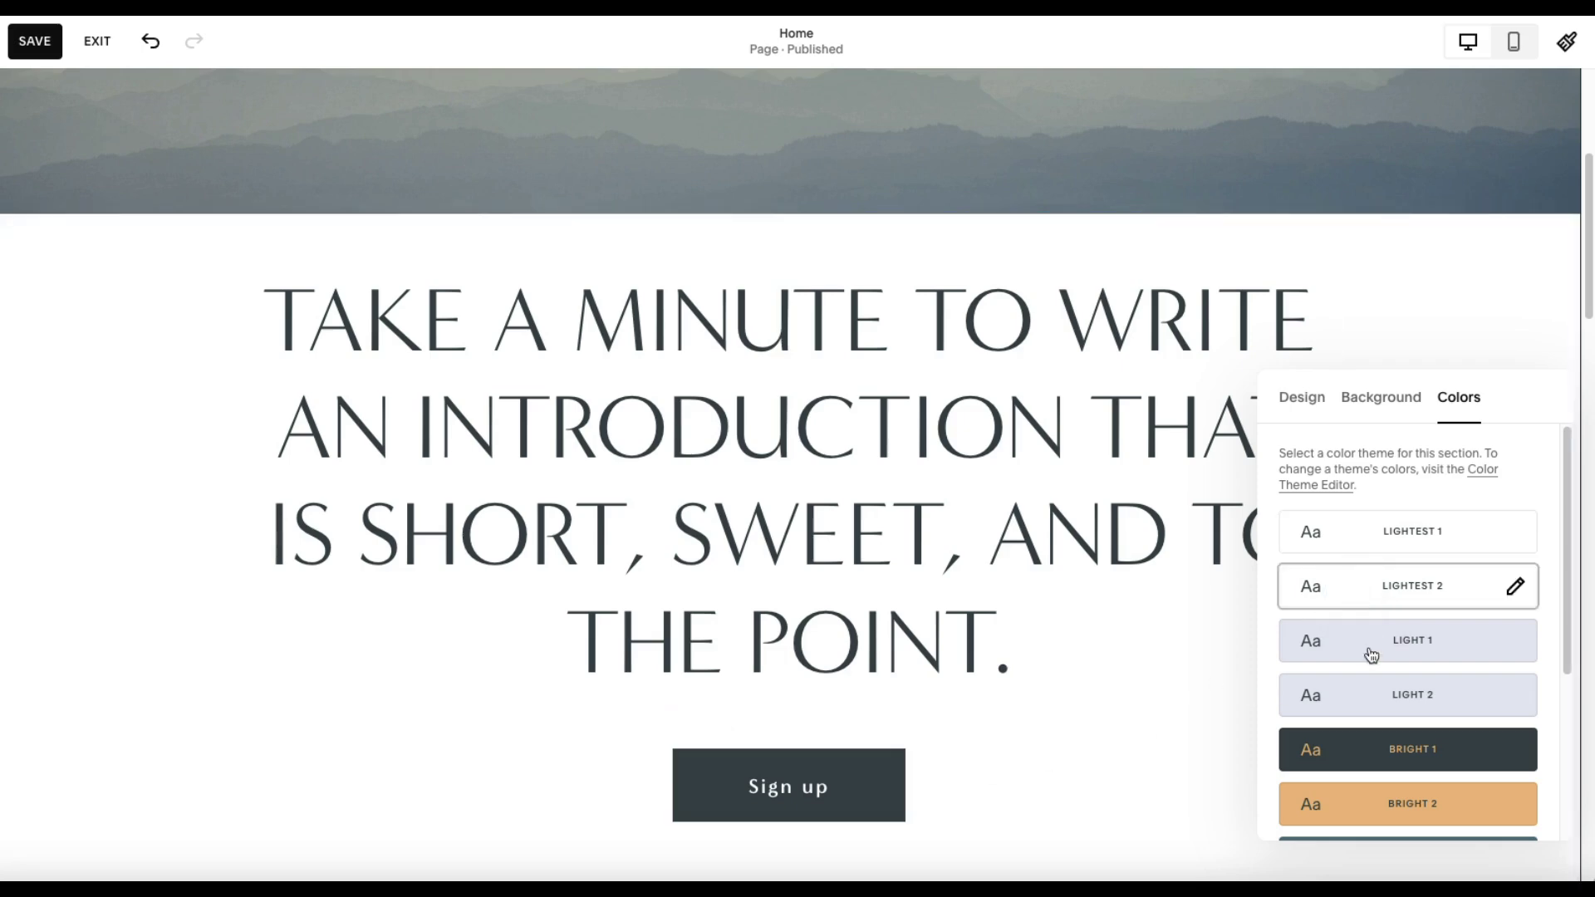
left_click(1395, 704)
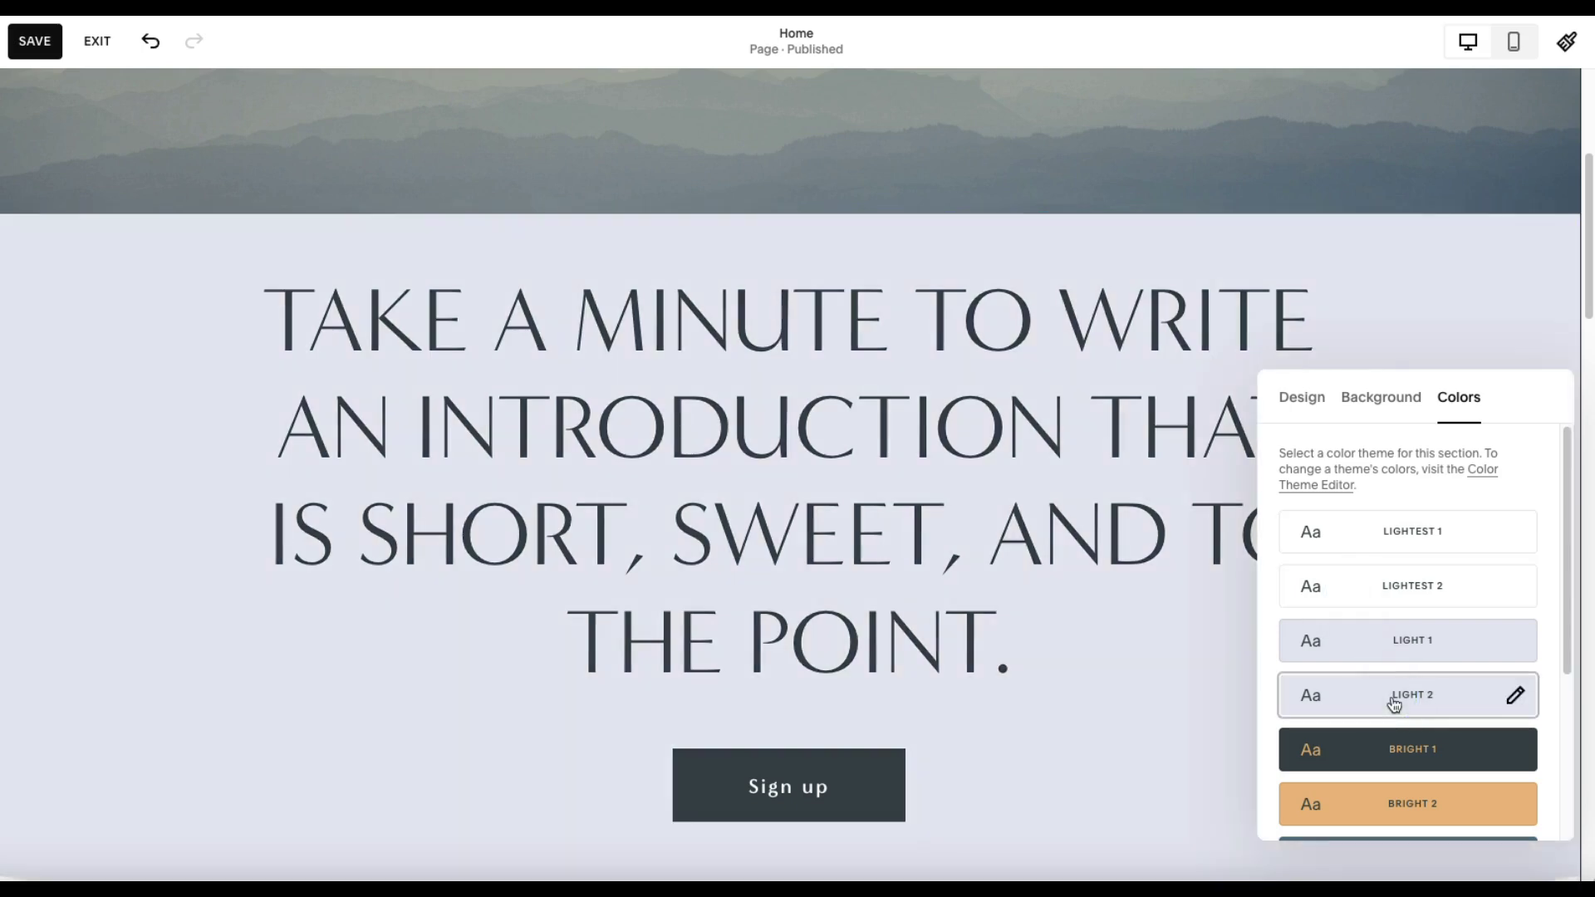
scroll(1379, 677, "down", 2)
left_click(1367, 650)
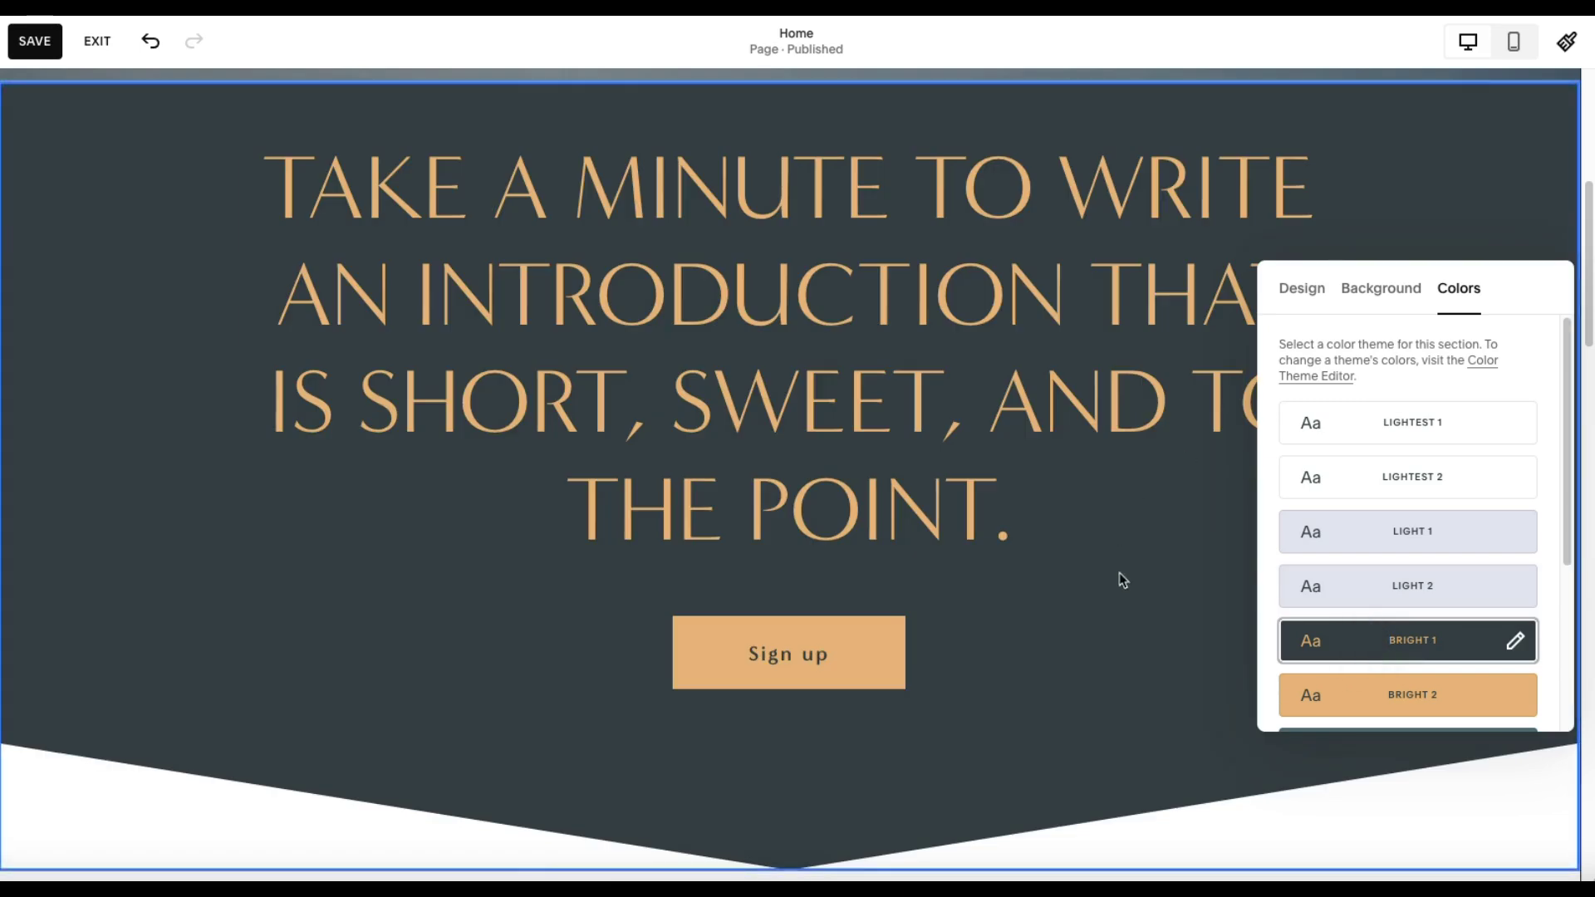
left_click(1338, 706)
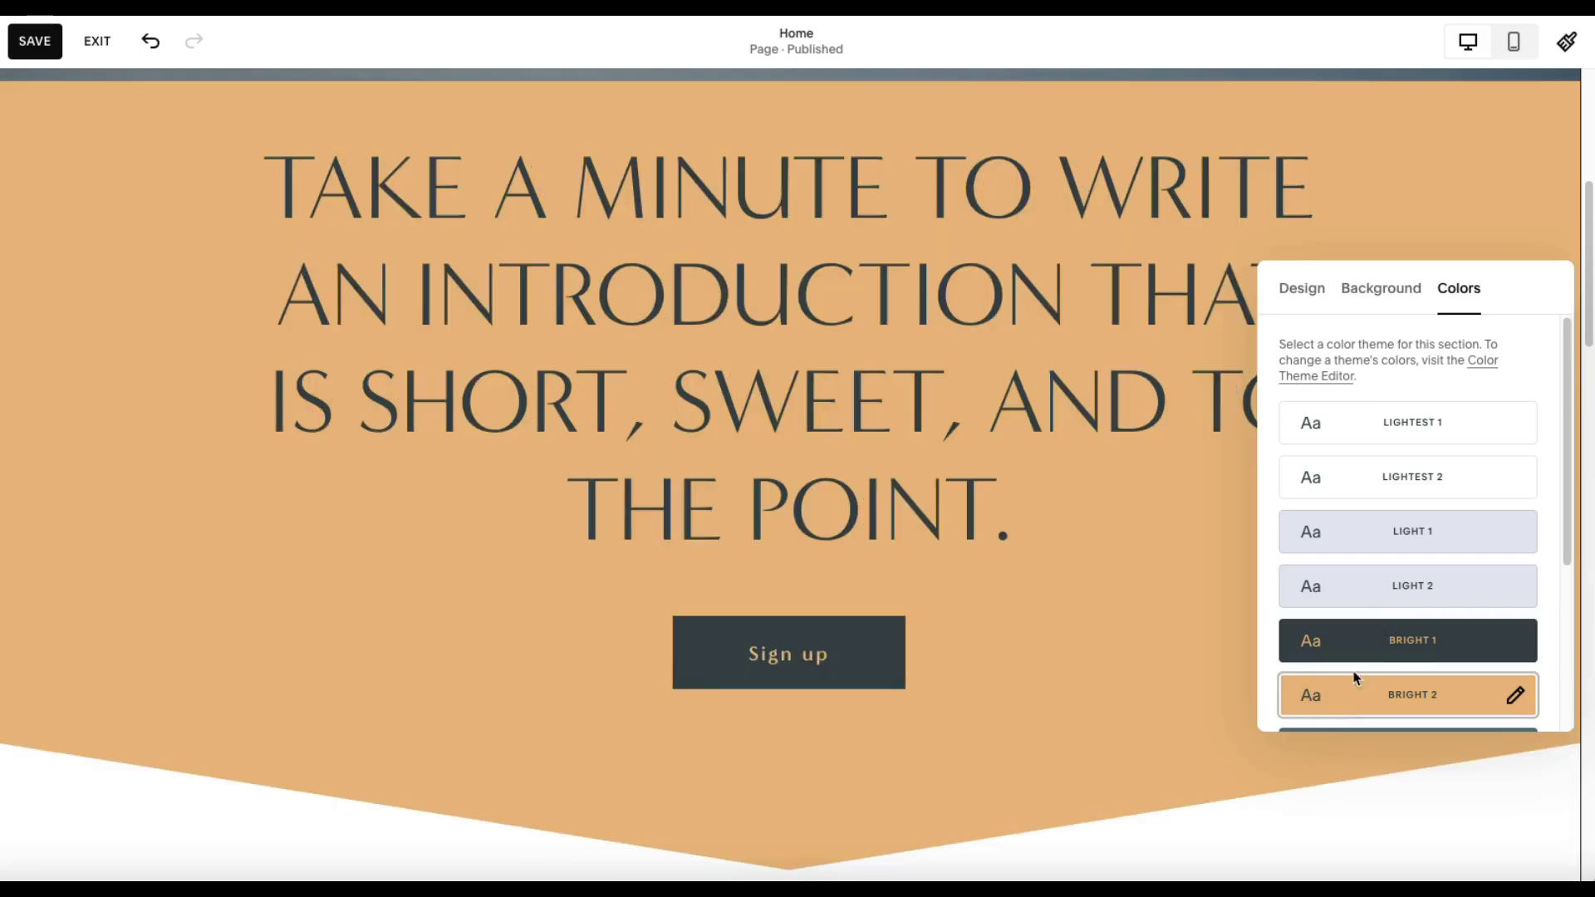
scroll(1352, 675, "down", 1)
left_click(1355, 679)
scroll(1354, 677, "down", 2)
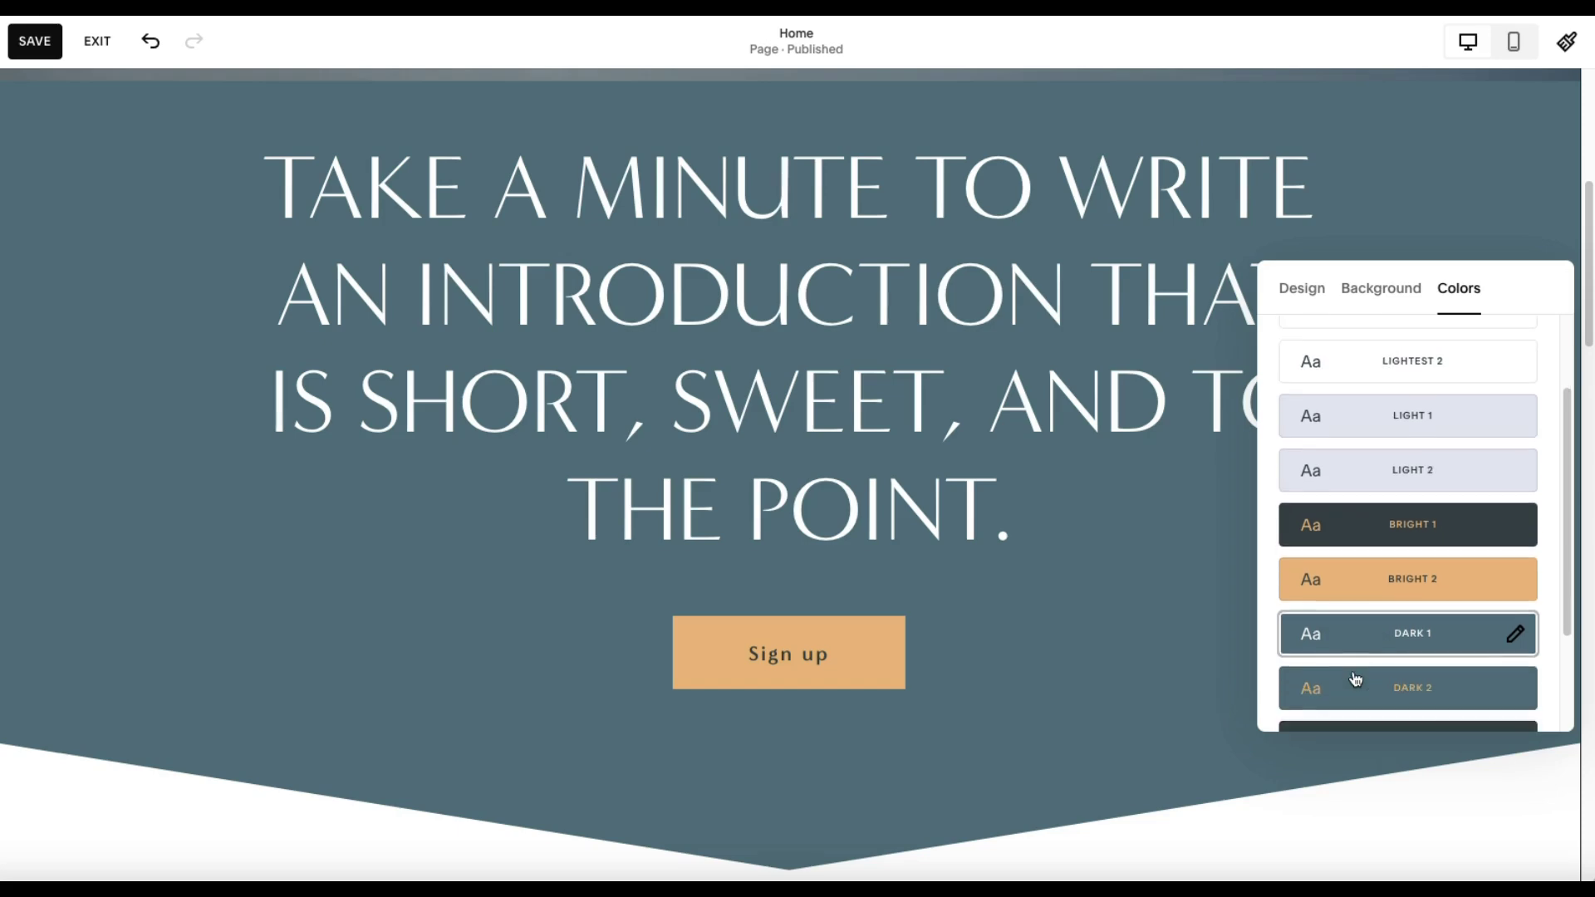
left_click(1352, 658)
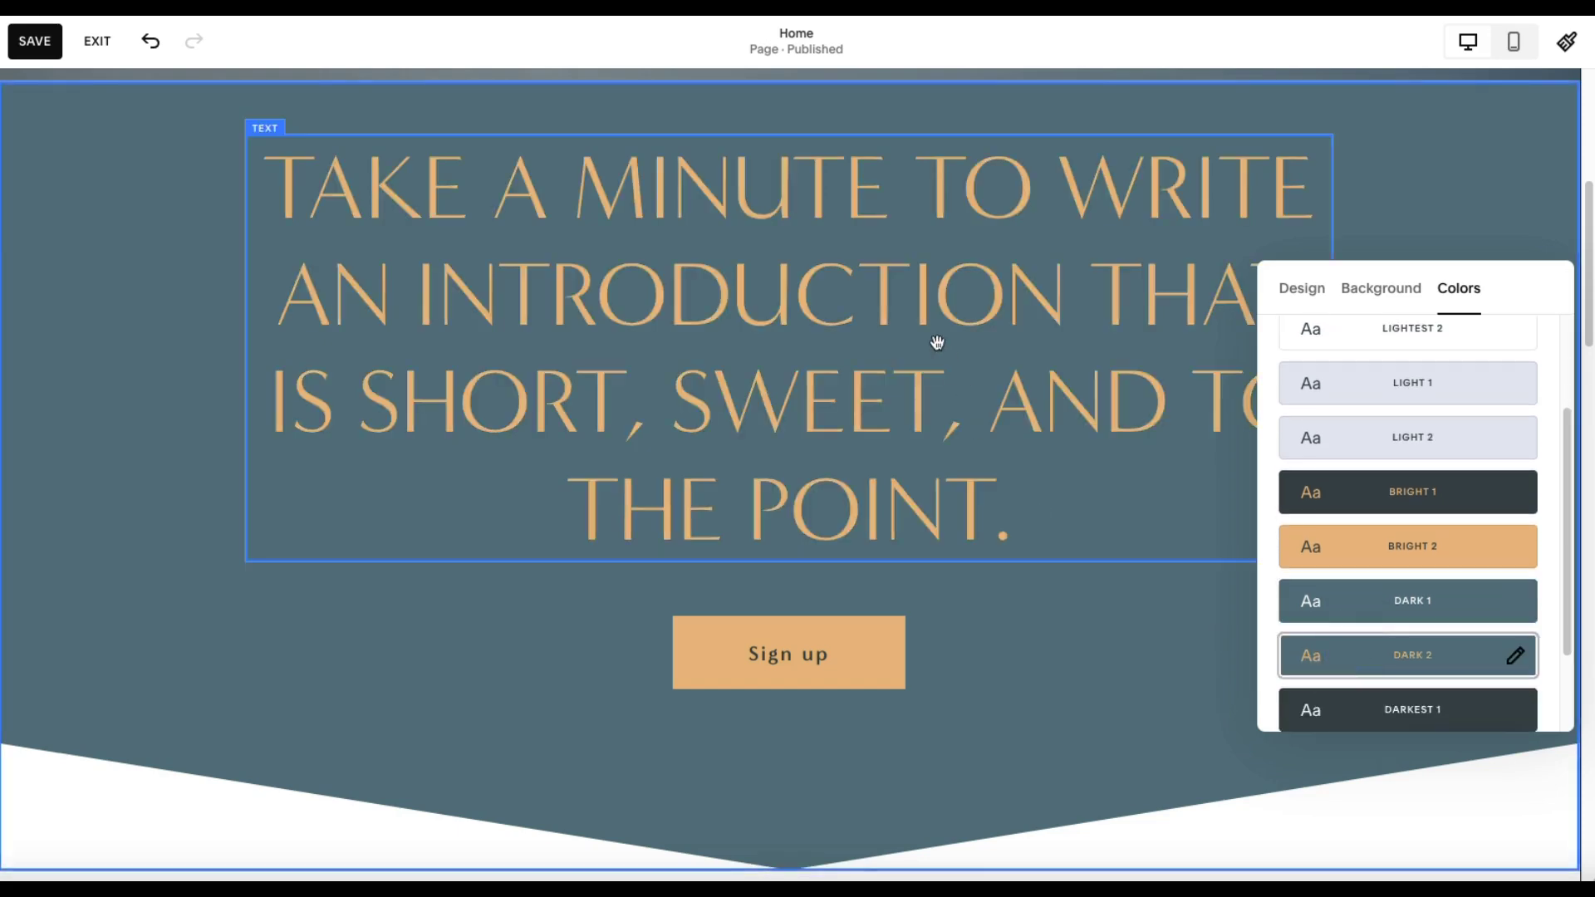
Compare Dark 1 and Dark 2, then try Darkest 1 and Darkest 2
left_click(1359, 603)
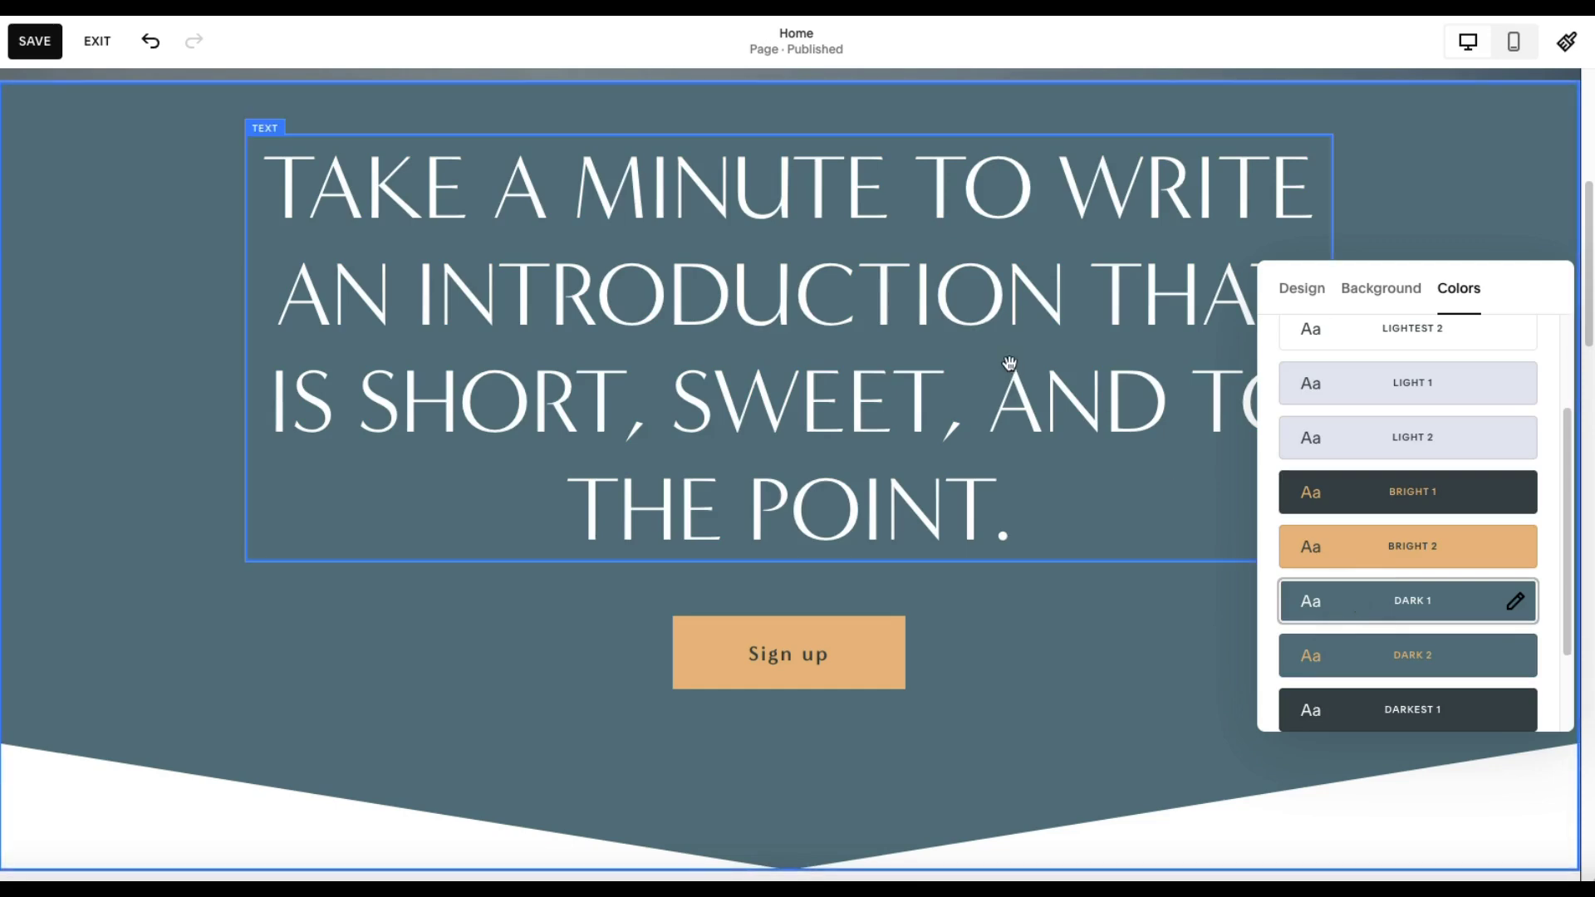
left_click(1369, 654)
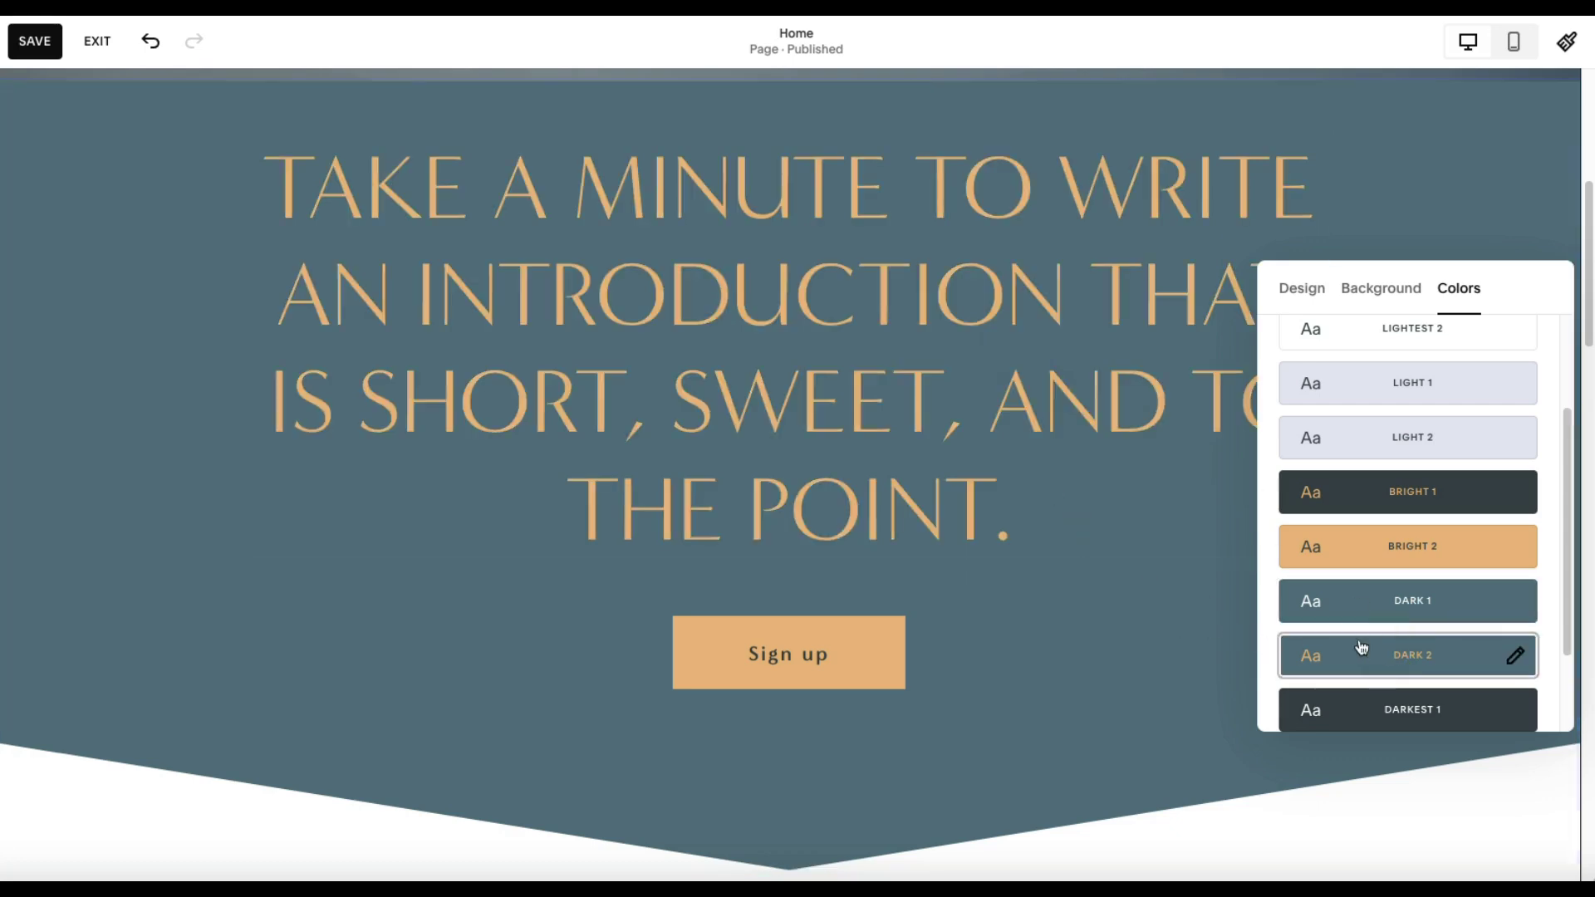
scroll(1367, 657, "down", 1)
left_click(1378, 676)
scroll(1163, 588, "down", 2)
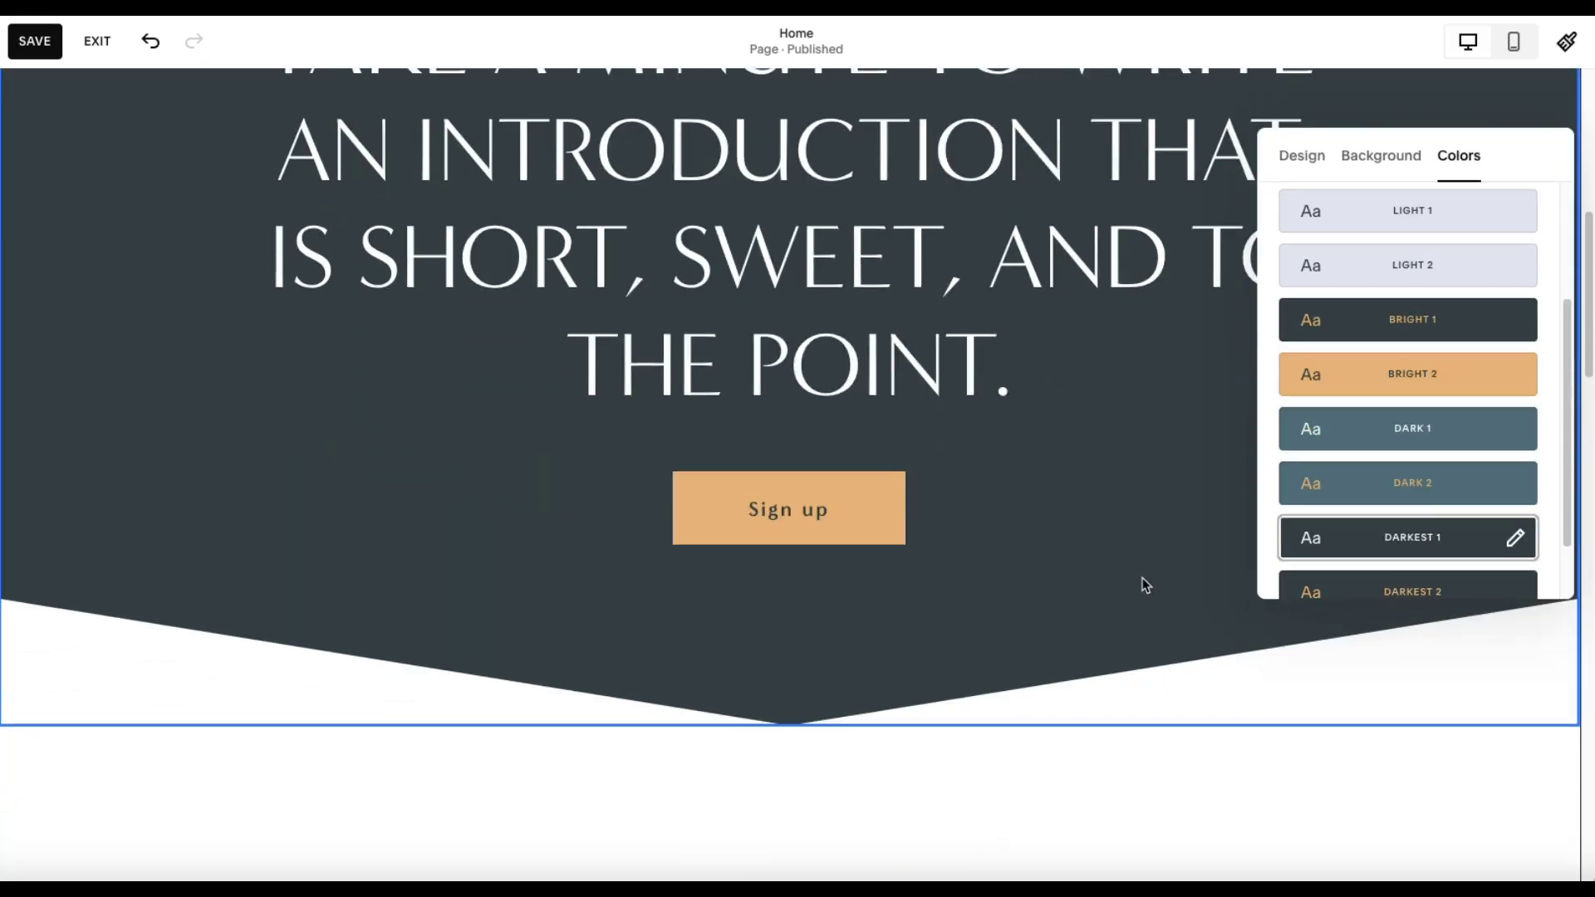
scroll(1086, 501, "up", 3)
scroll(1354, 565, "down", 1)
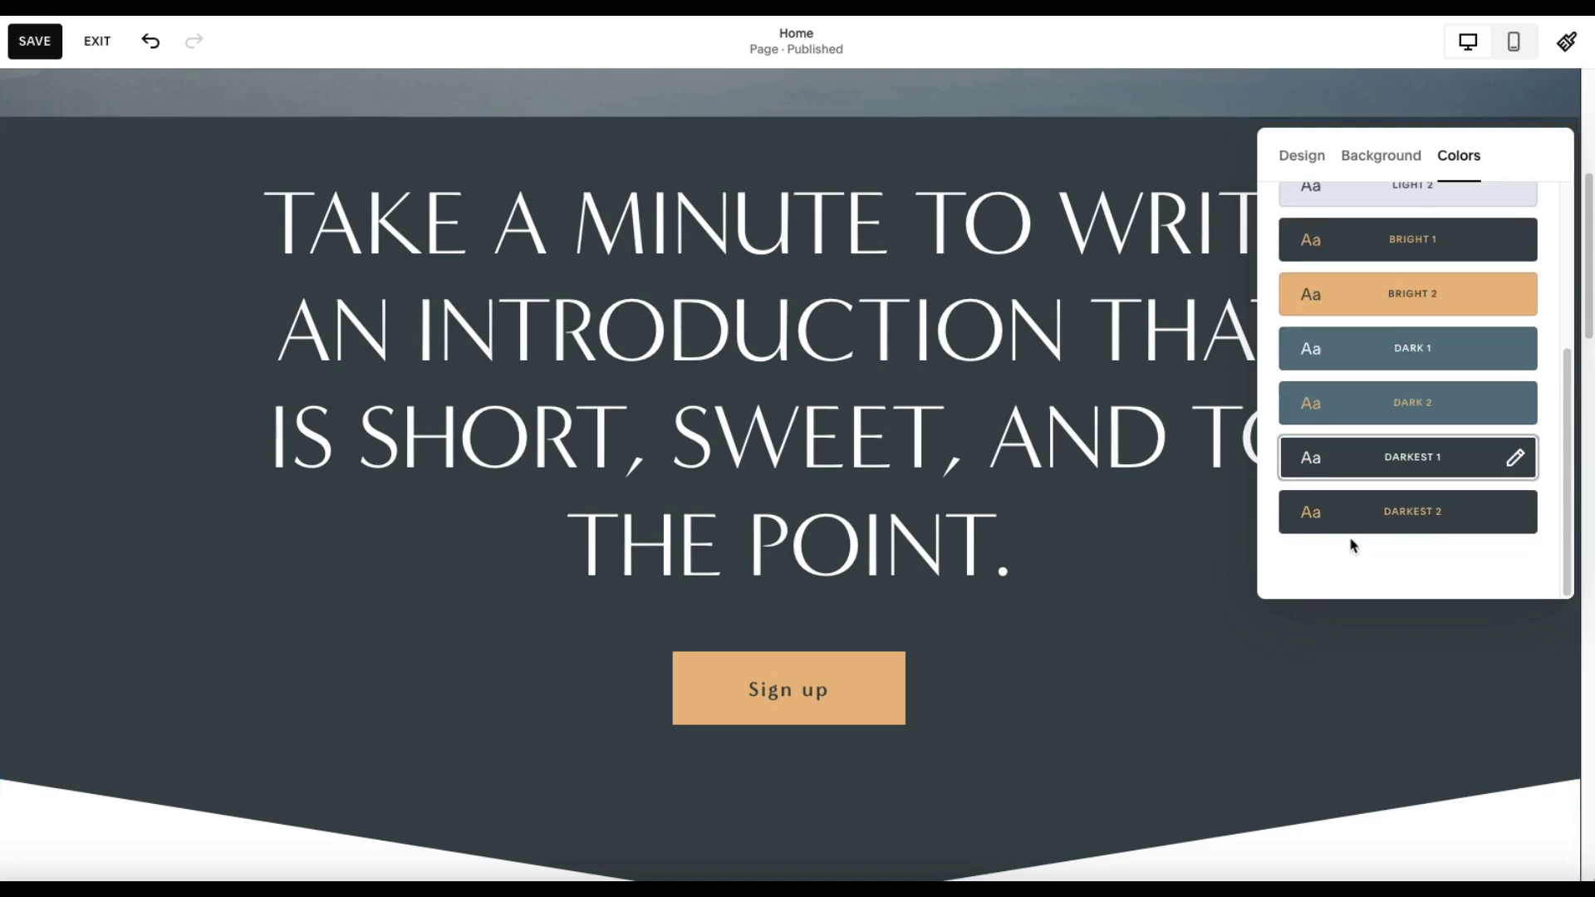
left_click(1350, 520)
Set the intro section to the Light 1 theme
scroll(1142, 610, "up", 1)
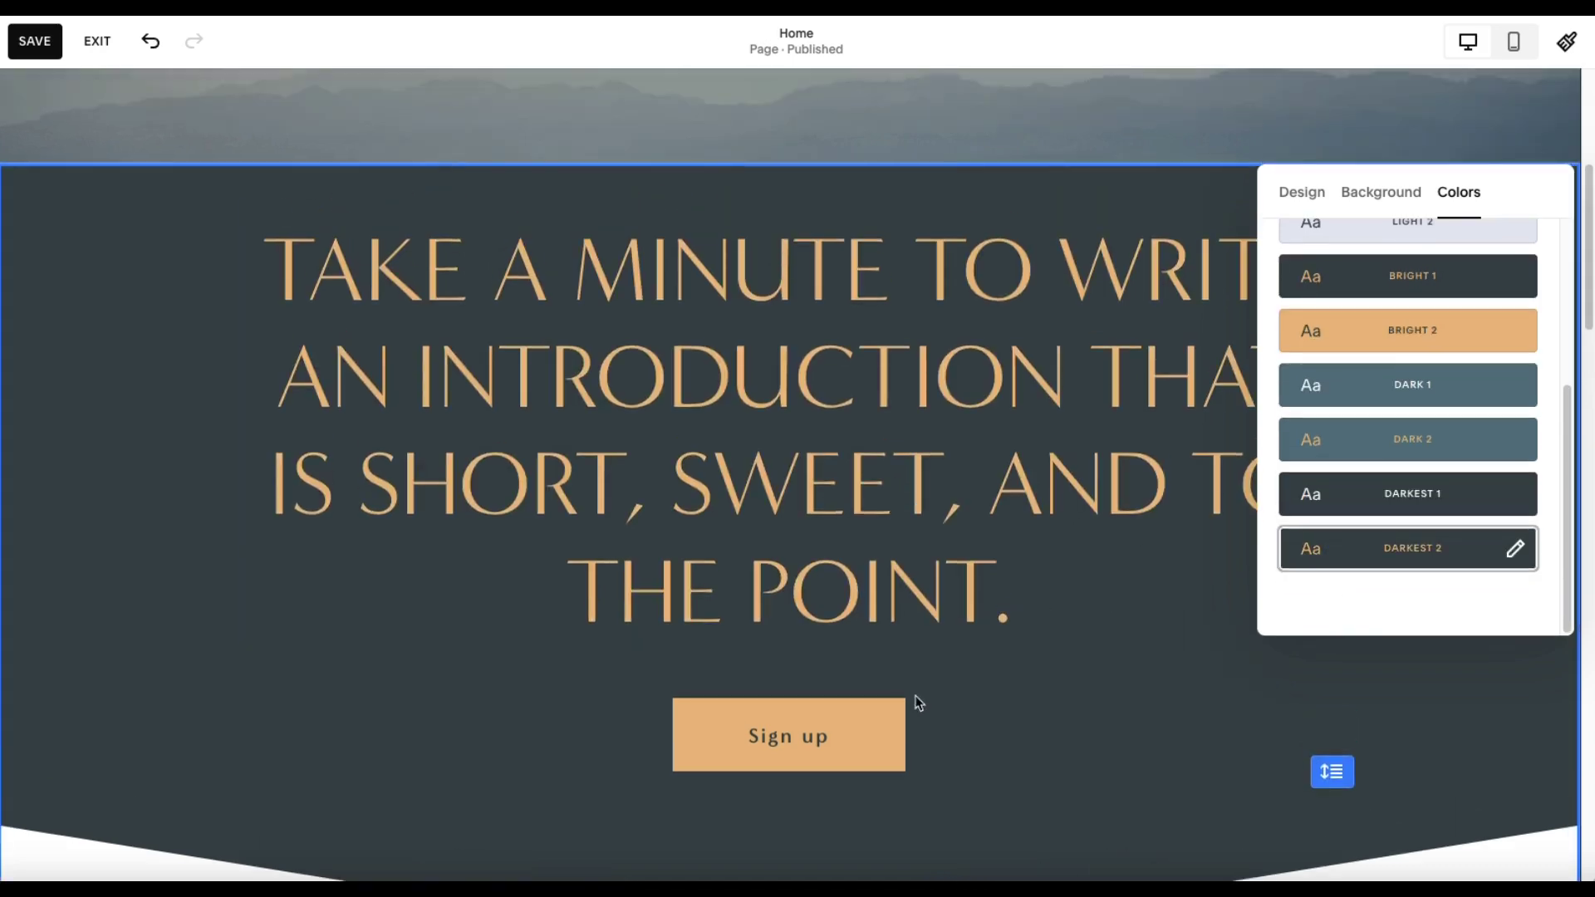
scroll(1352, 559, "up", 2)
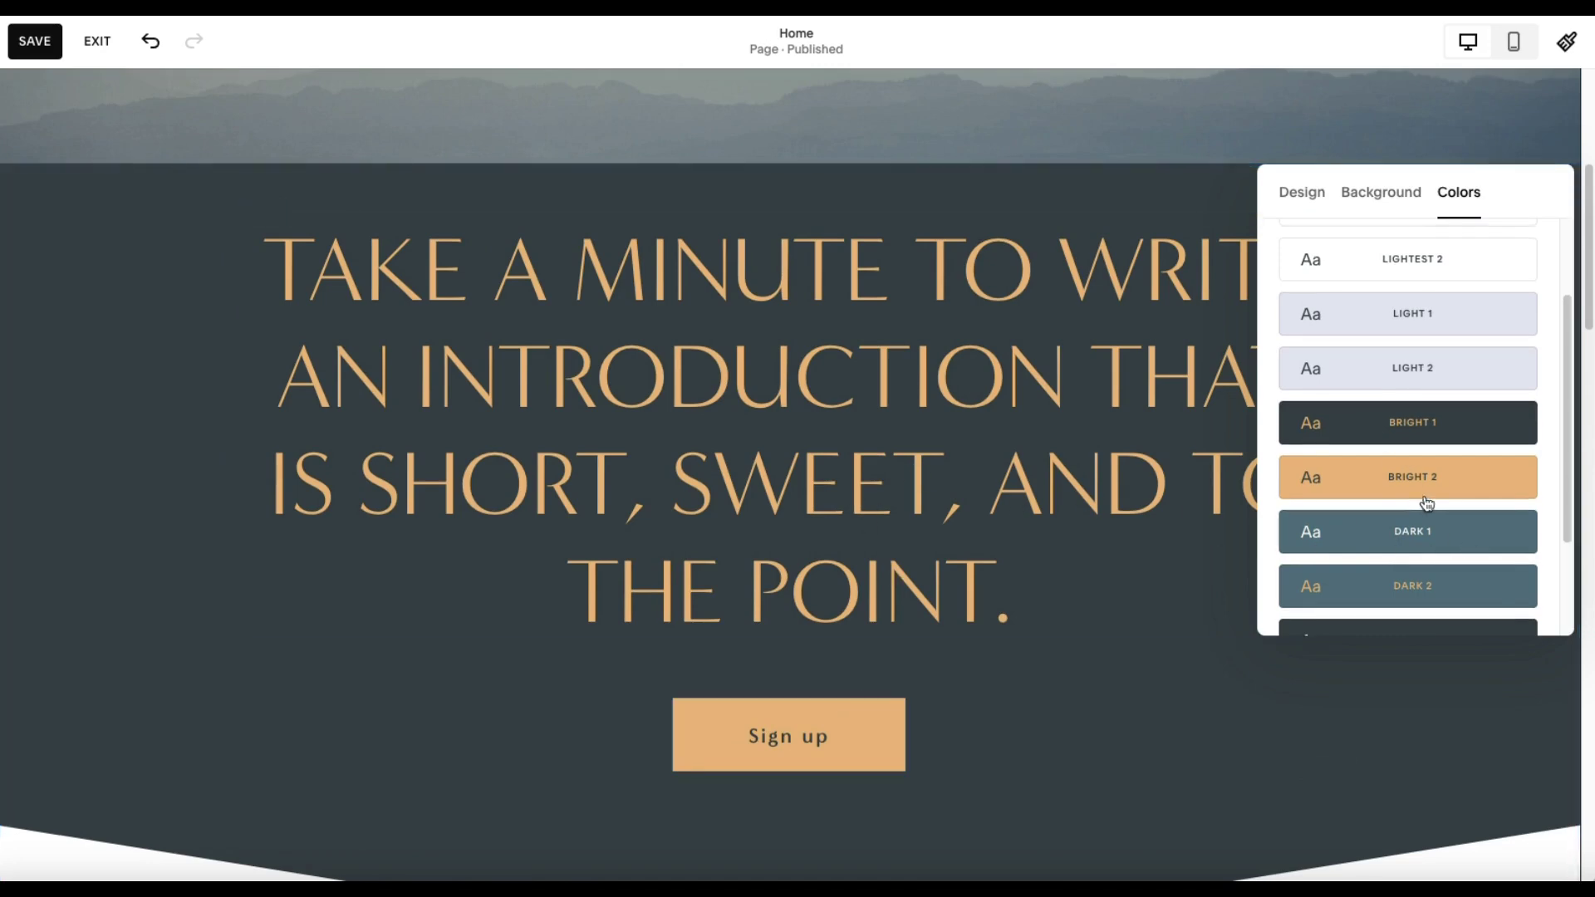
scroll(1426, 503, "up", 2)
scroll(1427, 503, "down", 3)
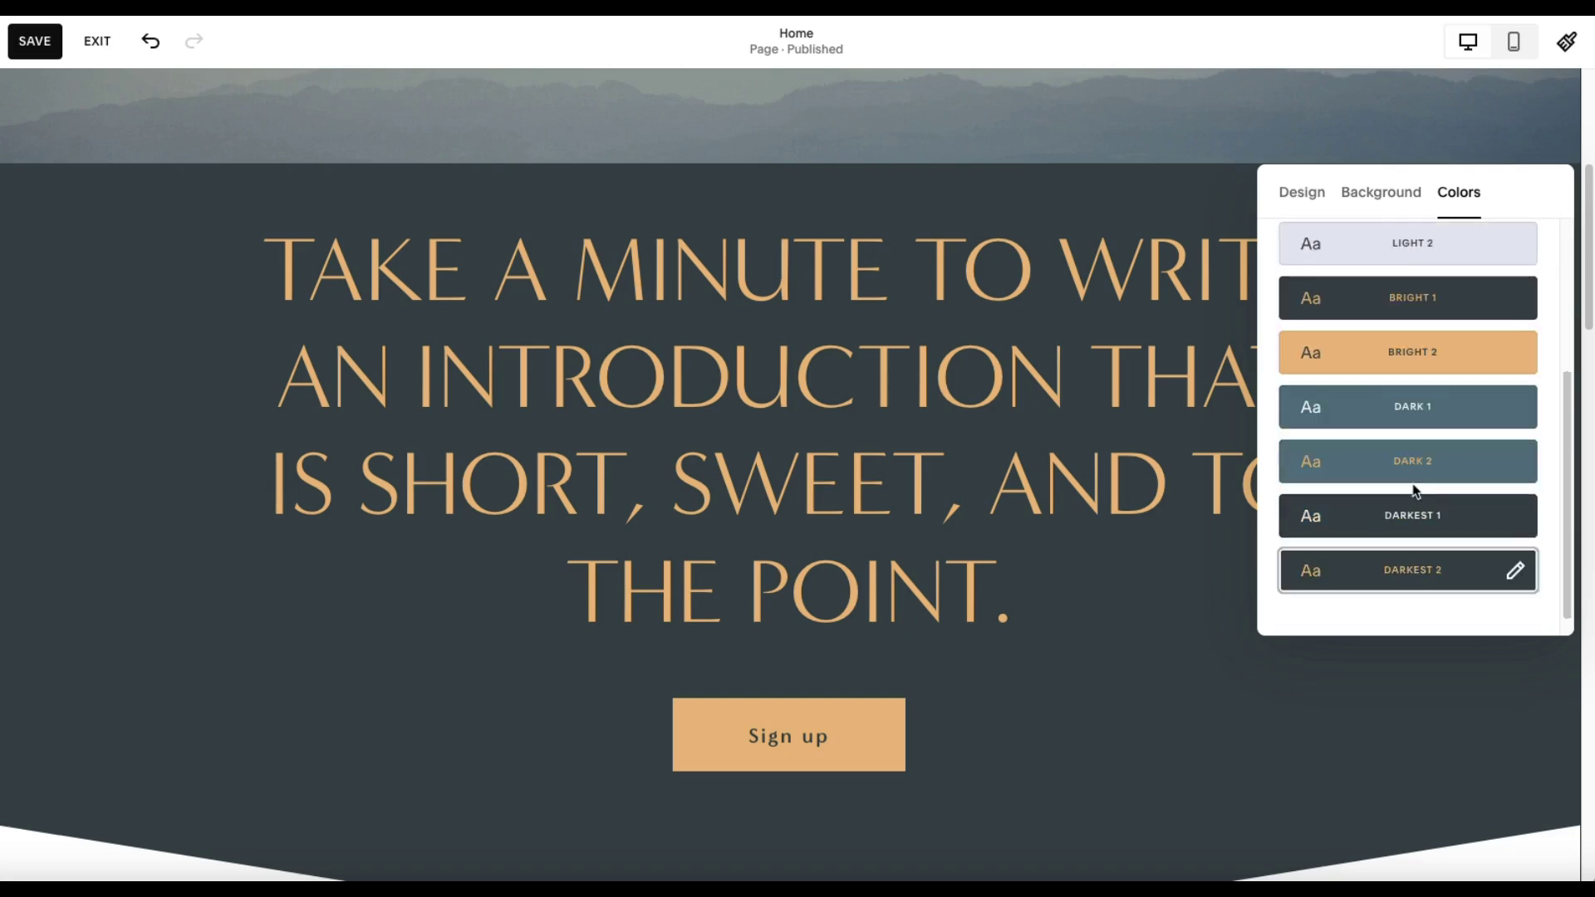
scroll(1414, 490, "up", 3)
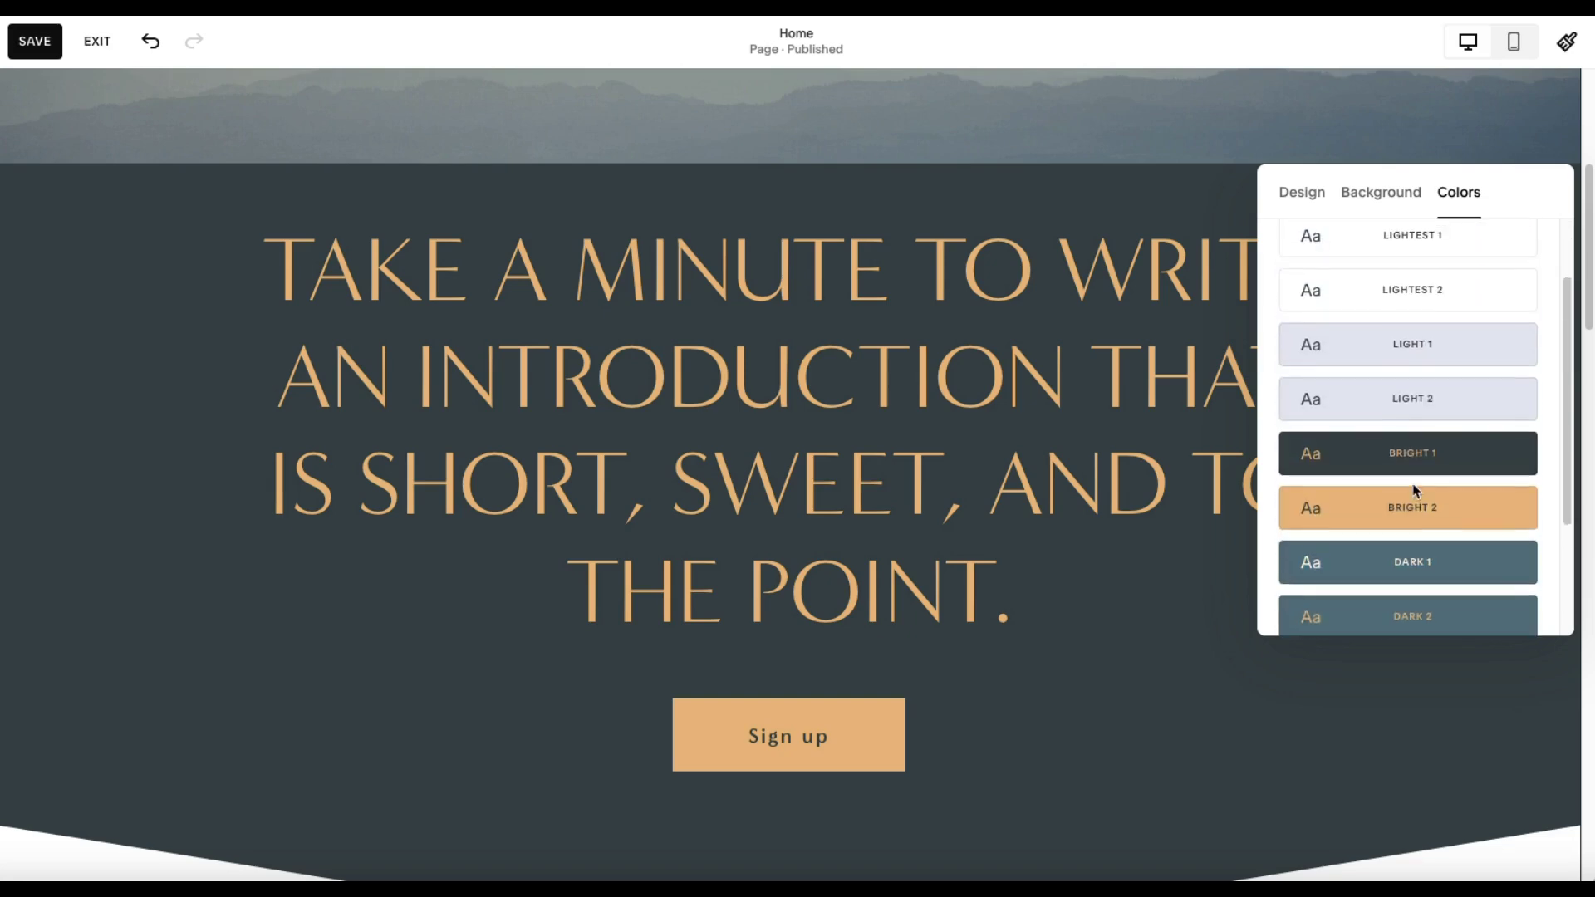
left_click(1435, 438)
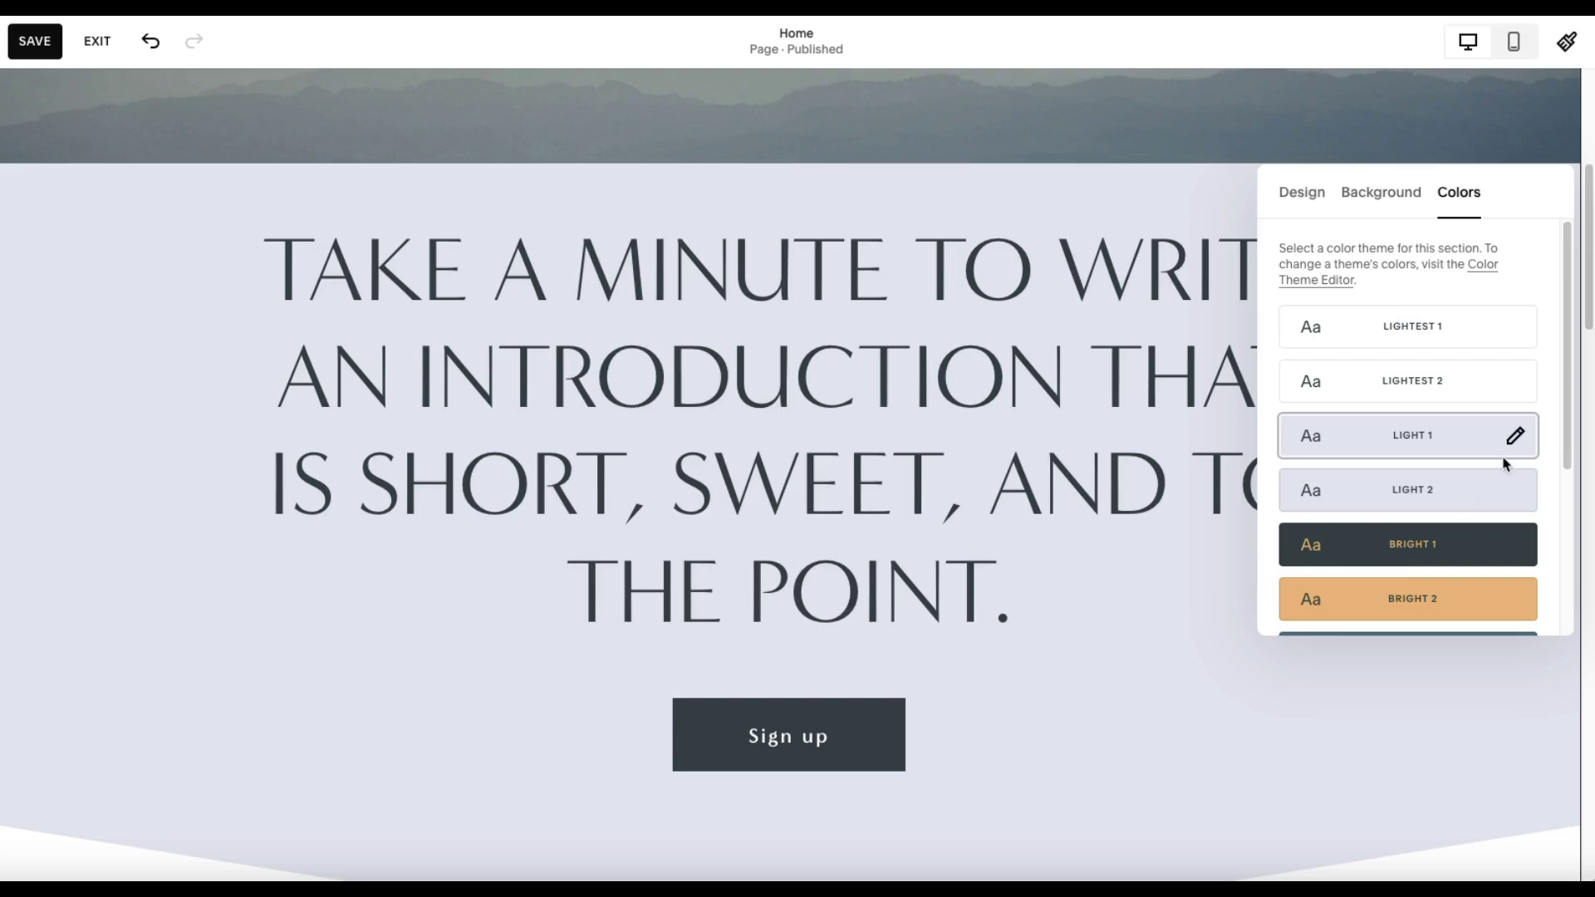
Open the Darkest 2 theme's color editor from Site Styles colors
left_click(1562, 49)
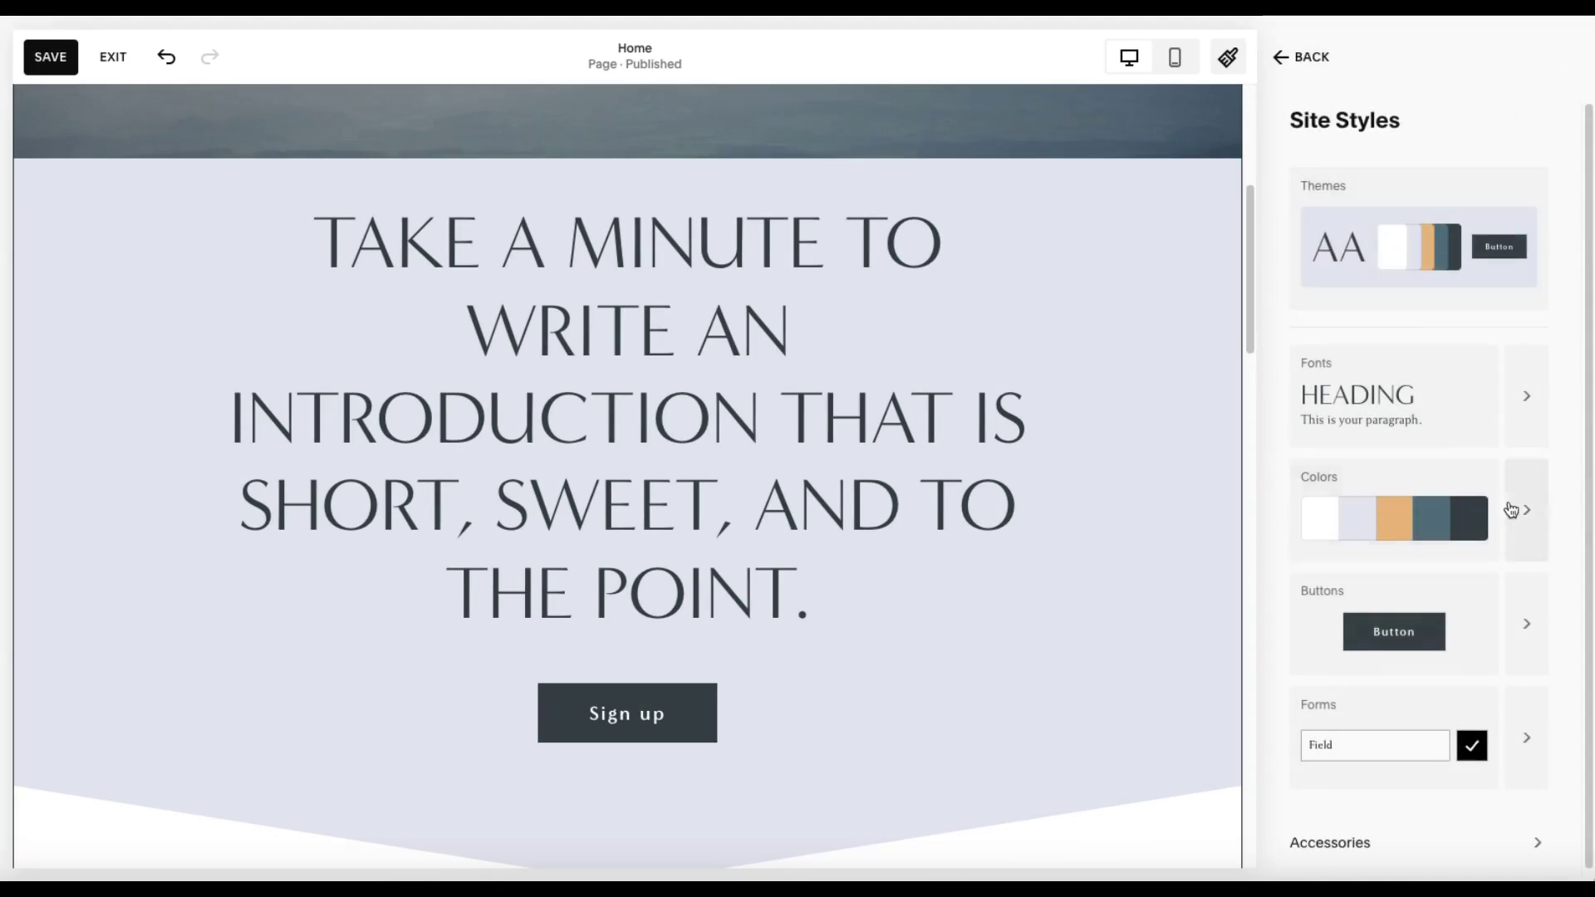
left_click(1512, 509)
scroll(1455, 411, "down", 2)
scroll(1455, 411, "down", 1)
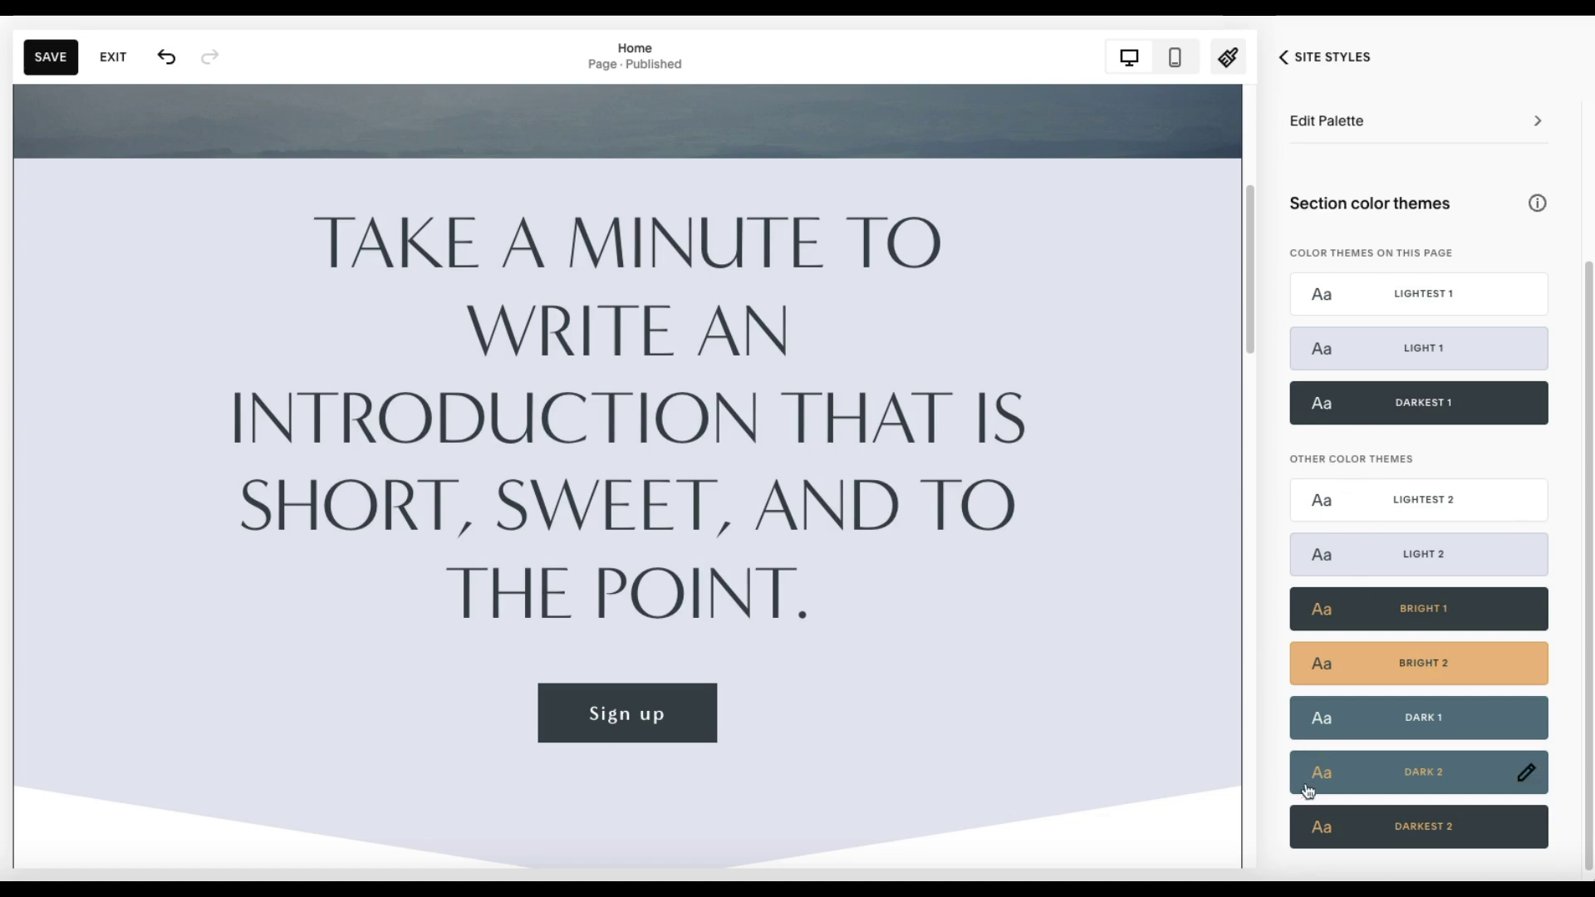
scroll(1290, 751, "down", 1)
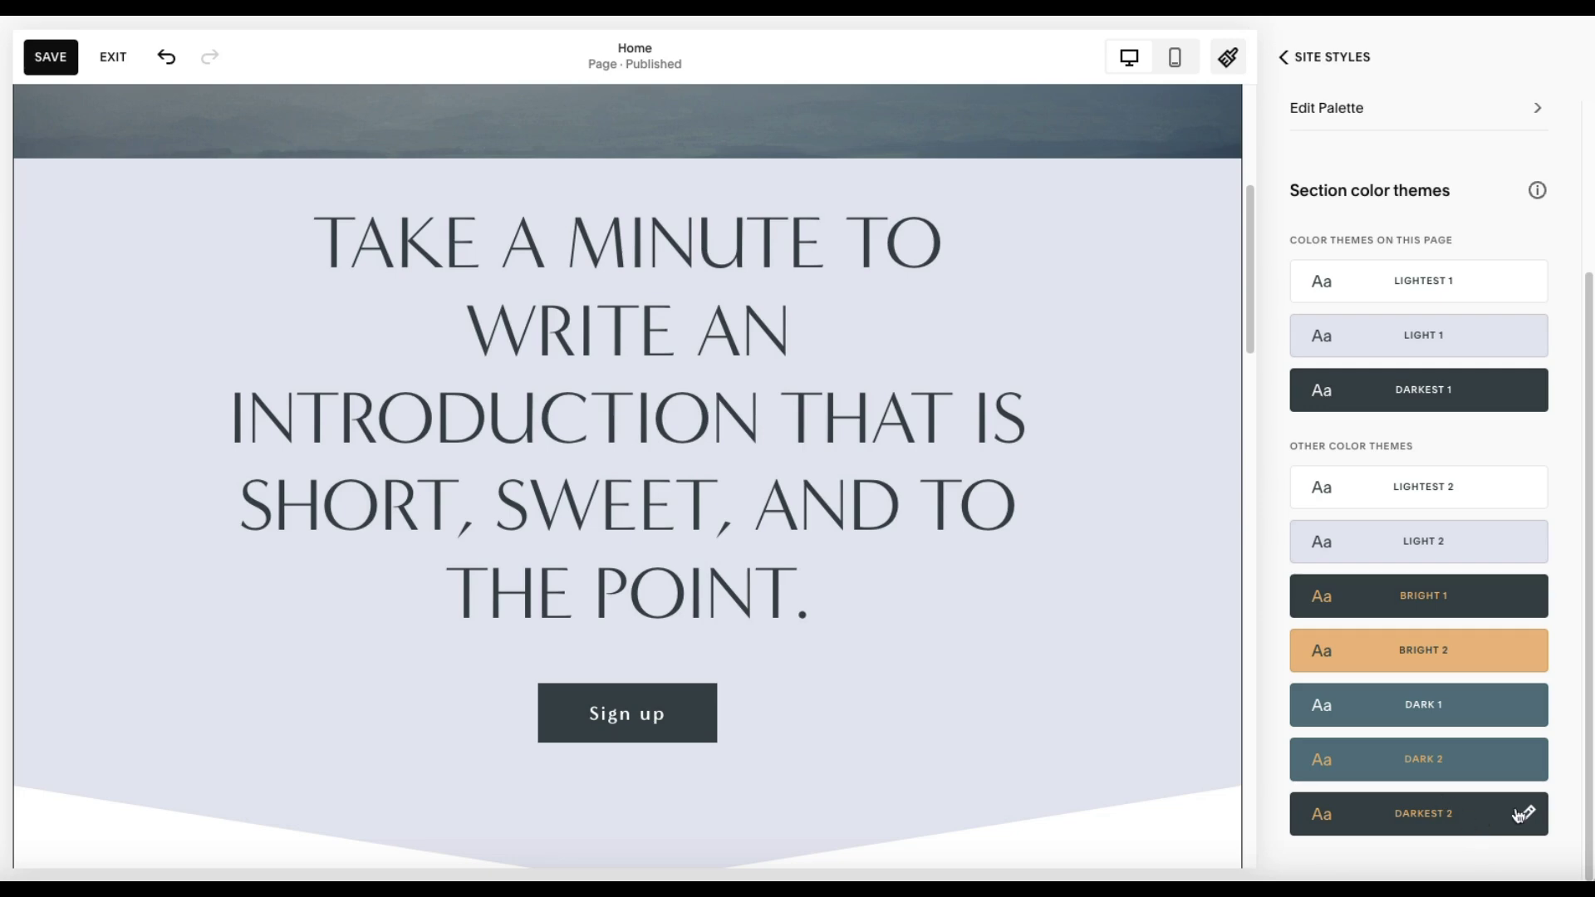
left_click(1479, 816)
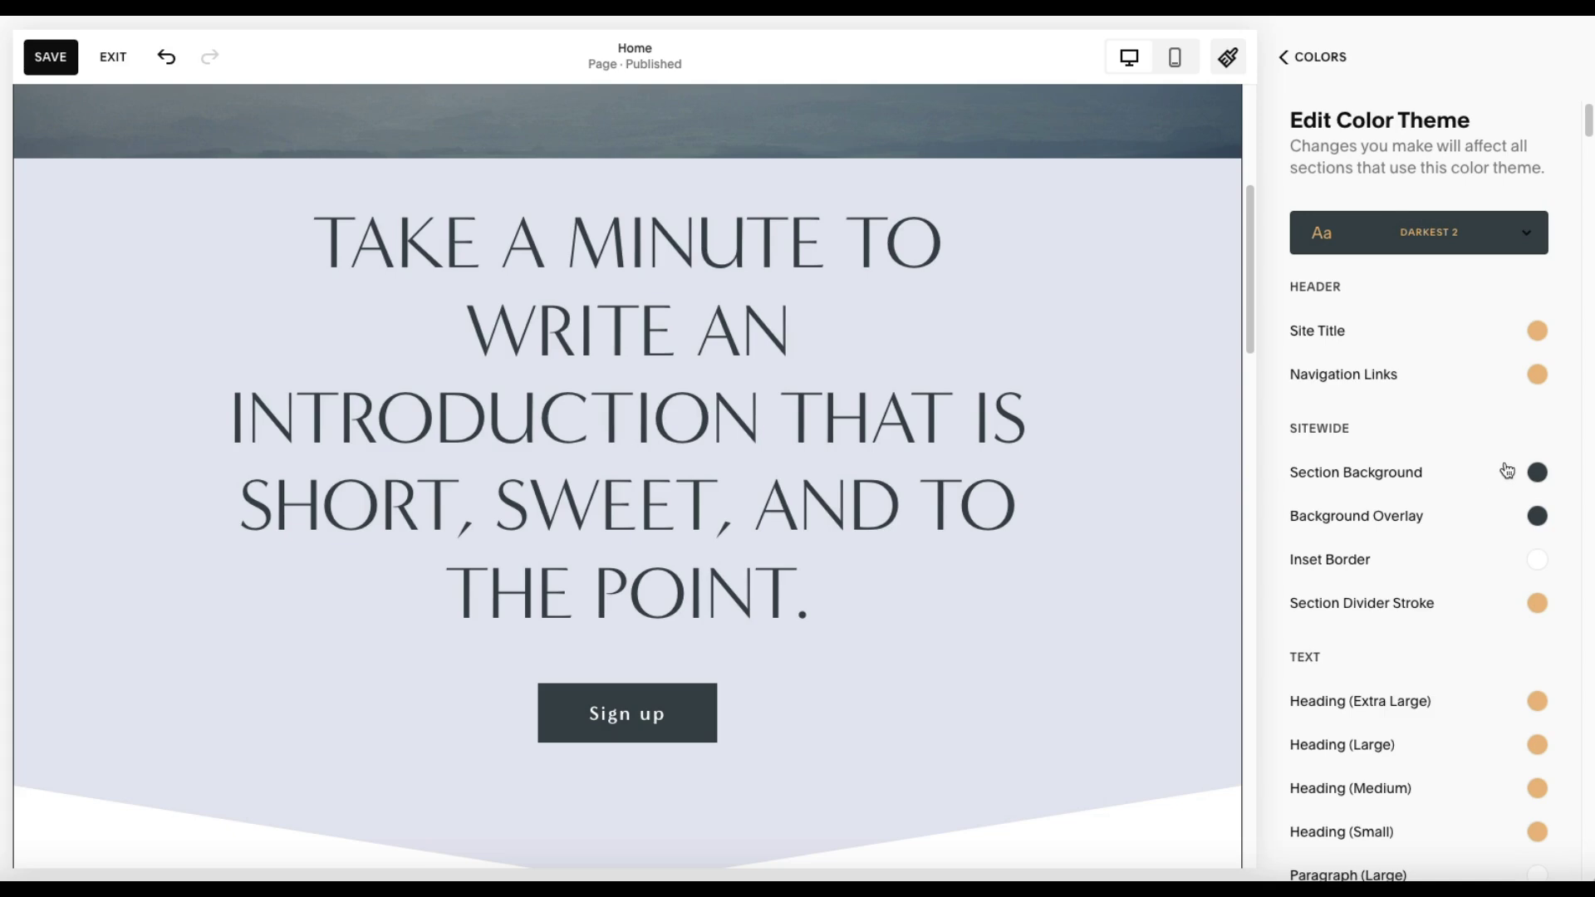
scroll(1507, 470, "down", 5)
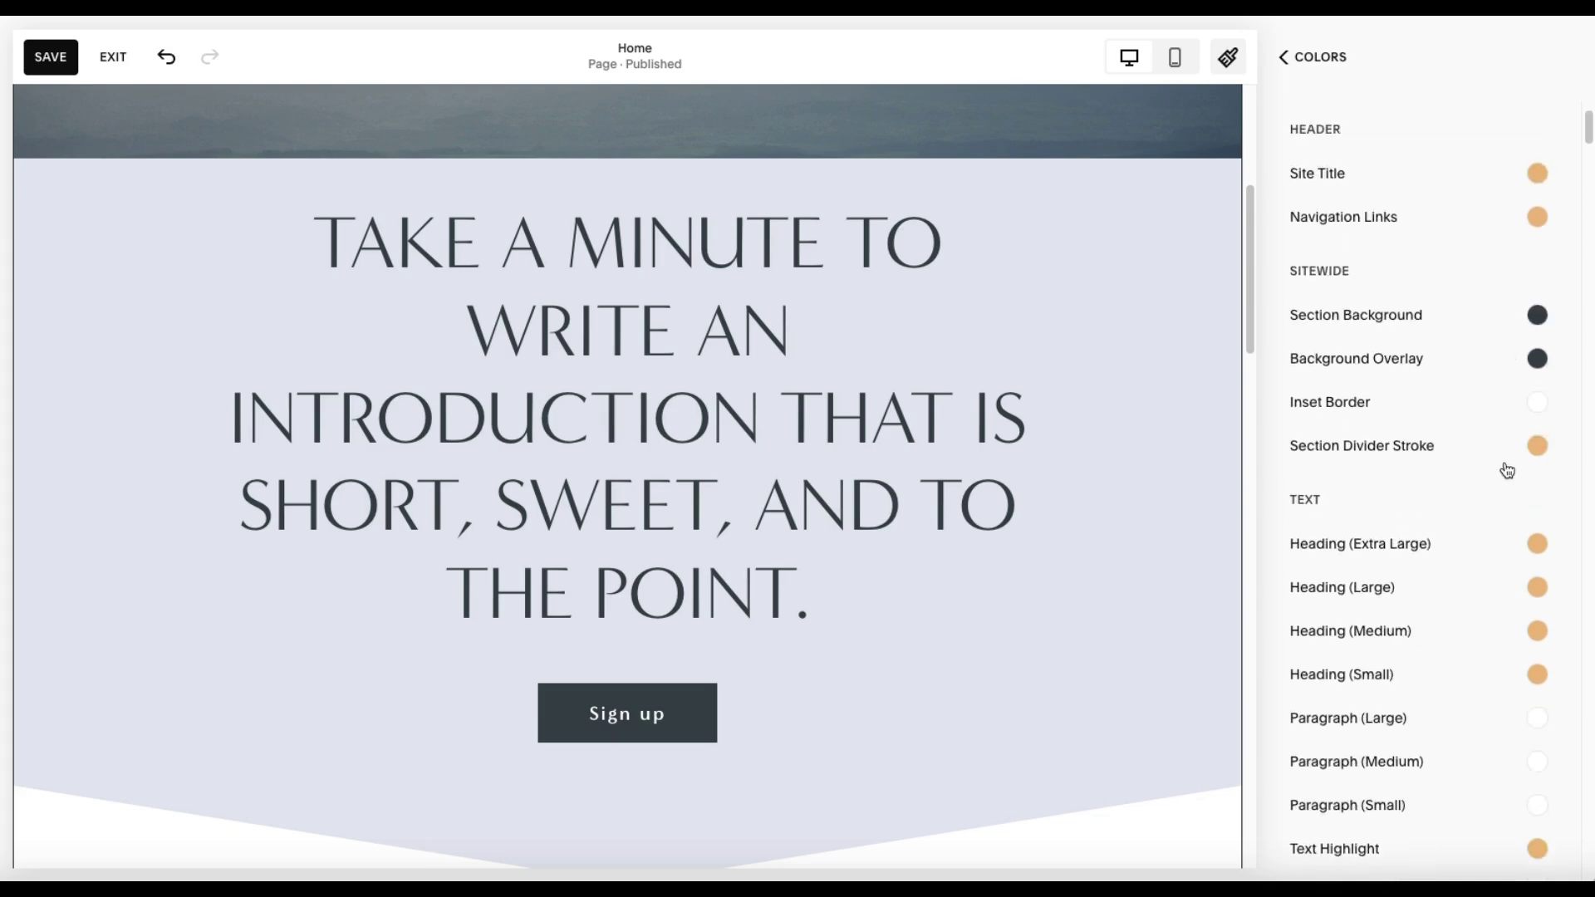
scroll(1506, 470, "down", 10)
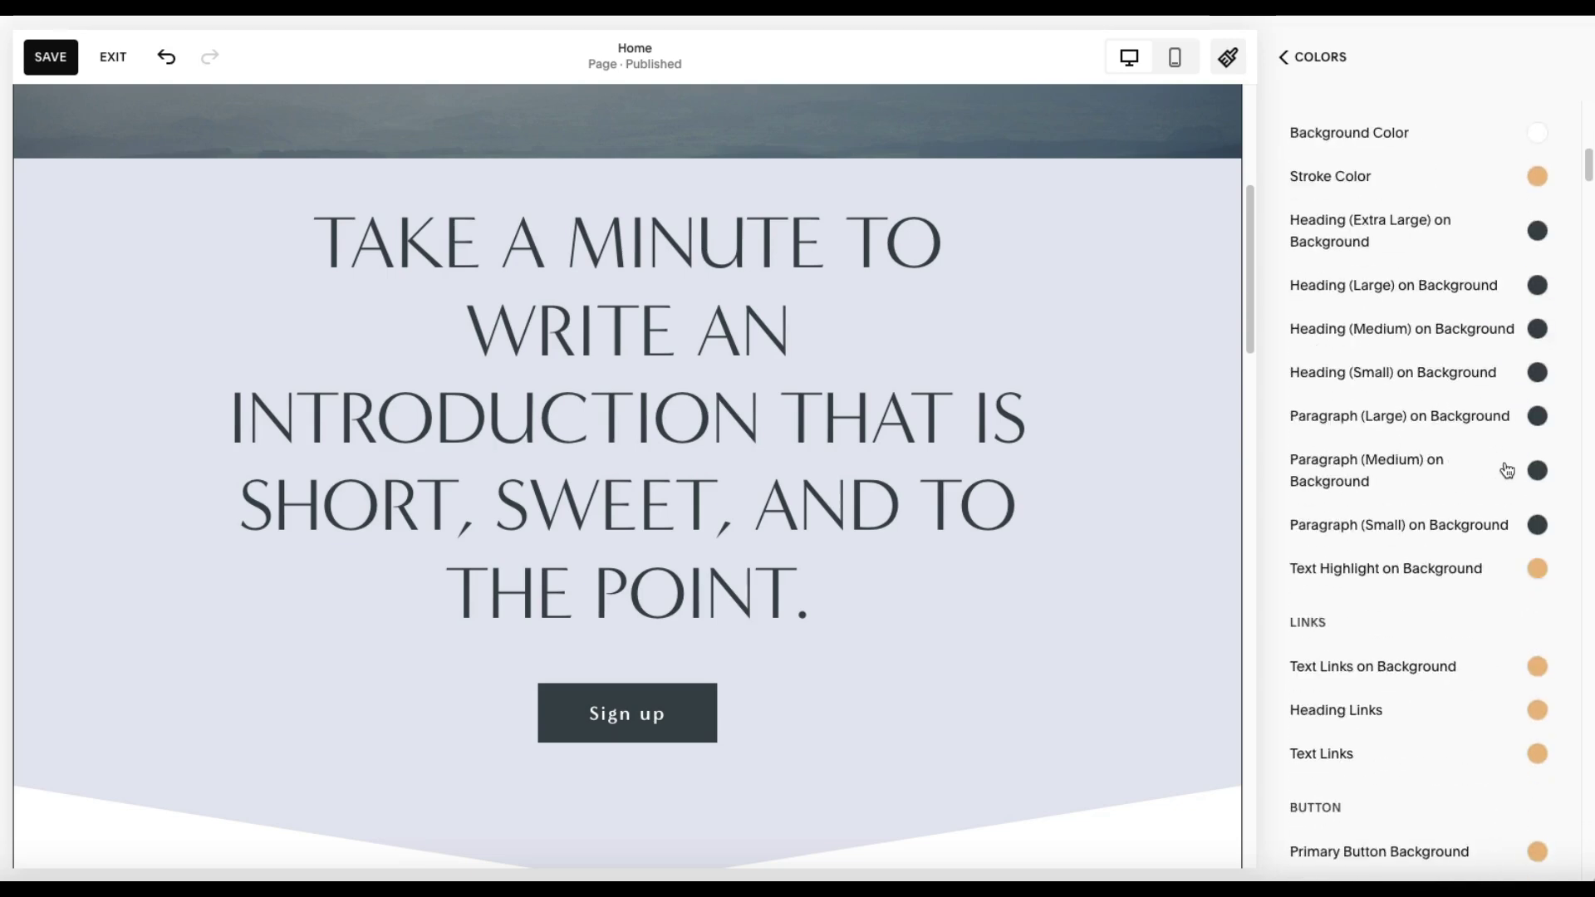
scroll(1506, 470, "down", 10)
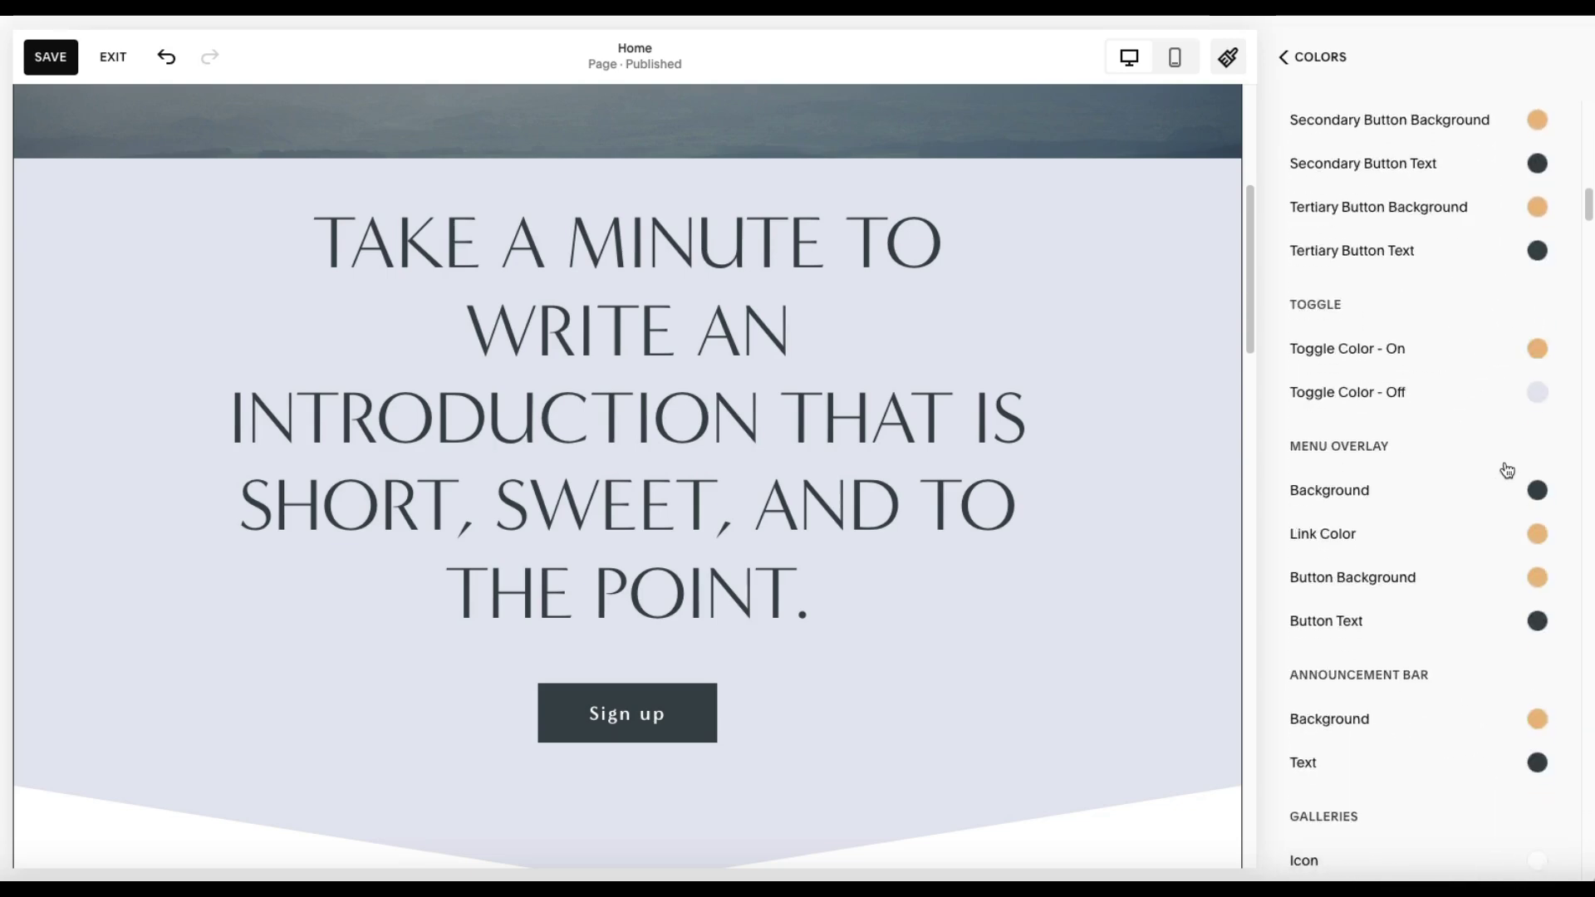
scroll(1506, 470, "down", 10)
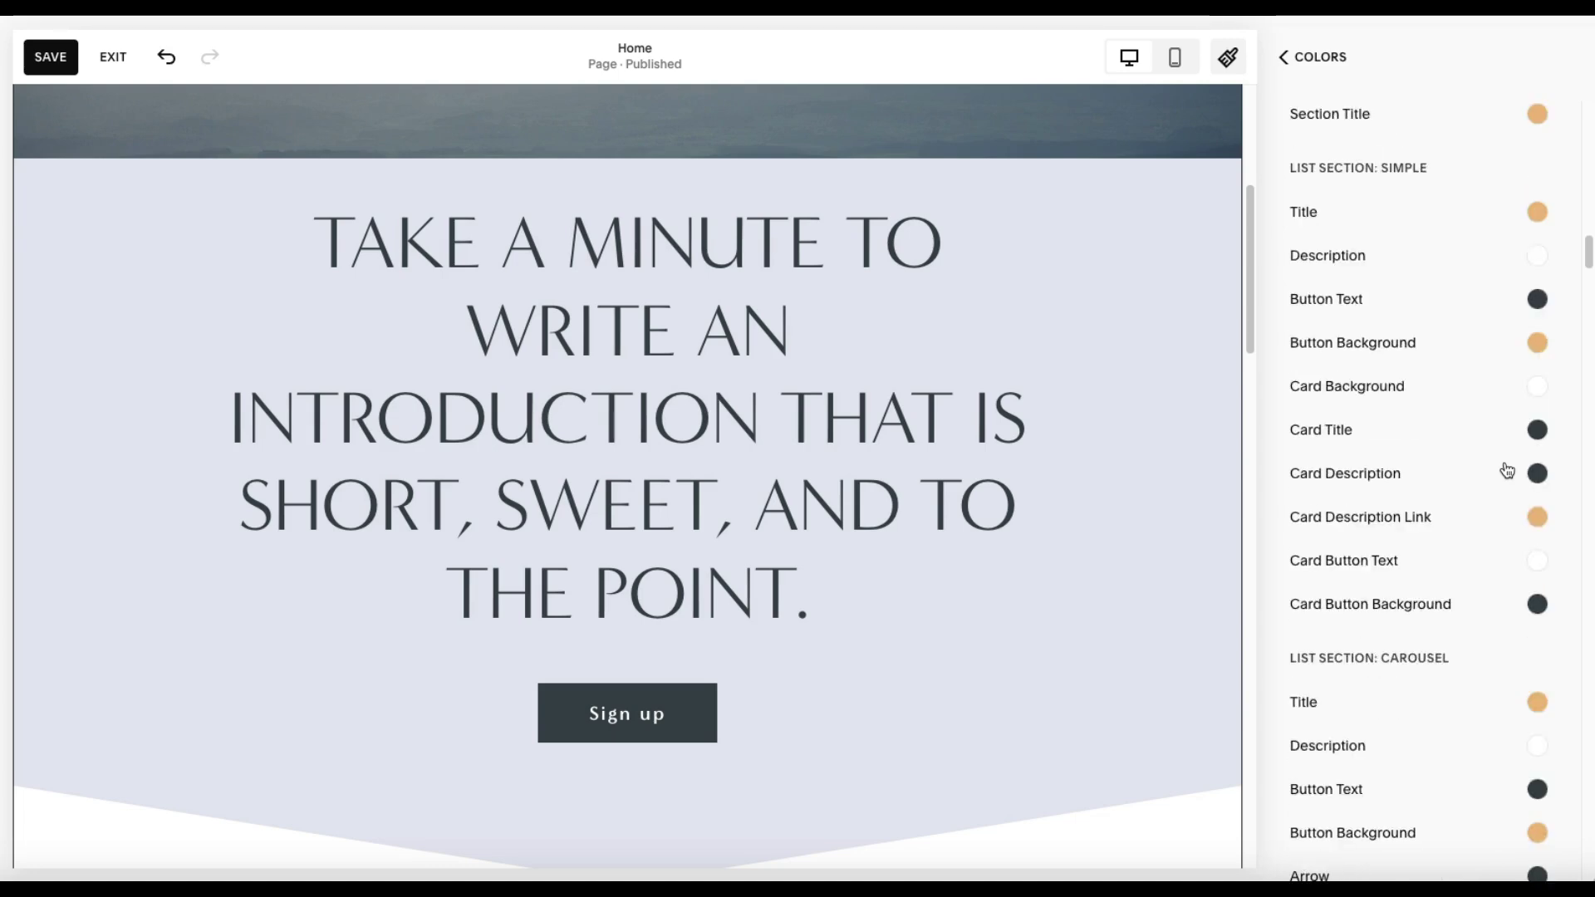
scroll(1506, 474, "down", 10)
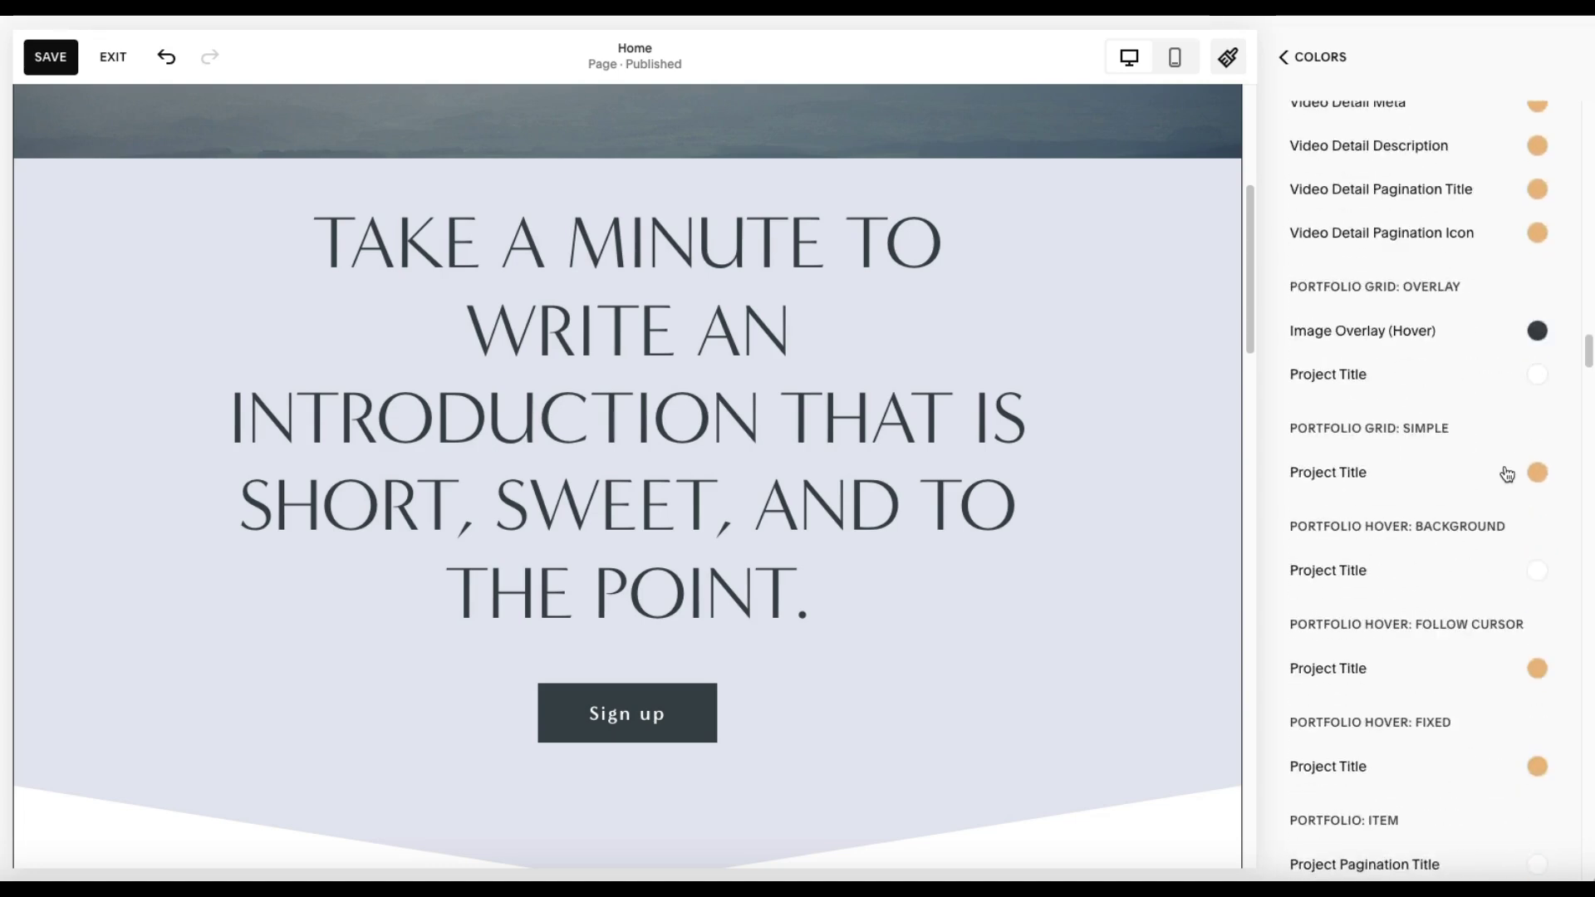
scroll(1506, 474, "down", 4)
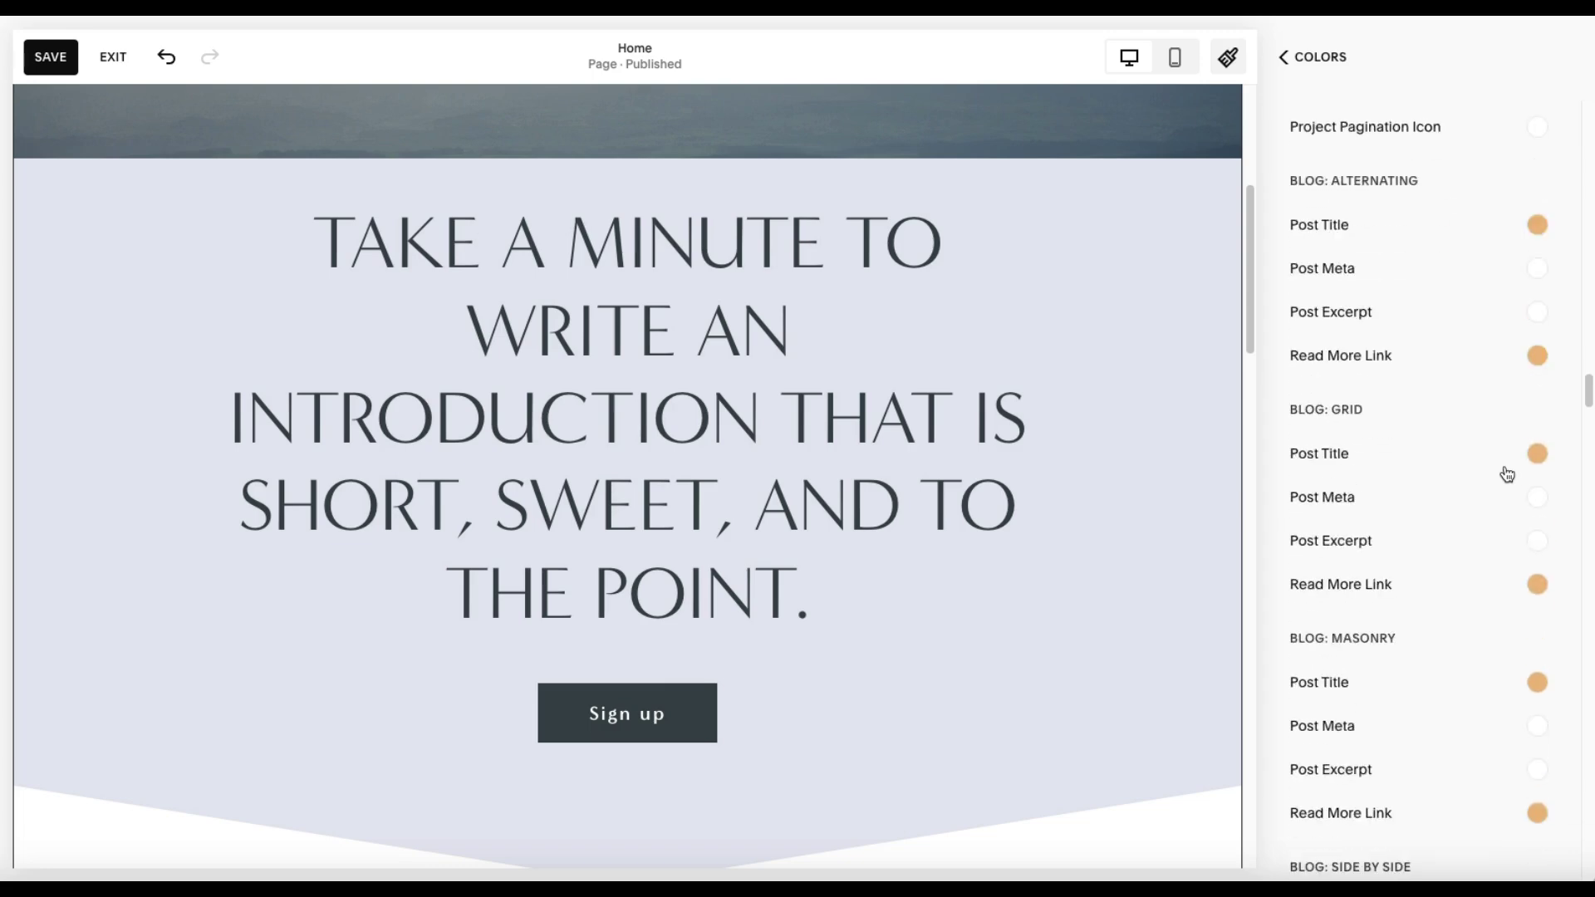
scroll(1492, 581, "down", 8)
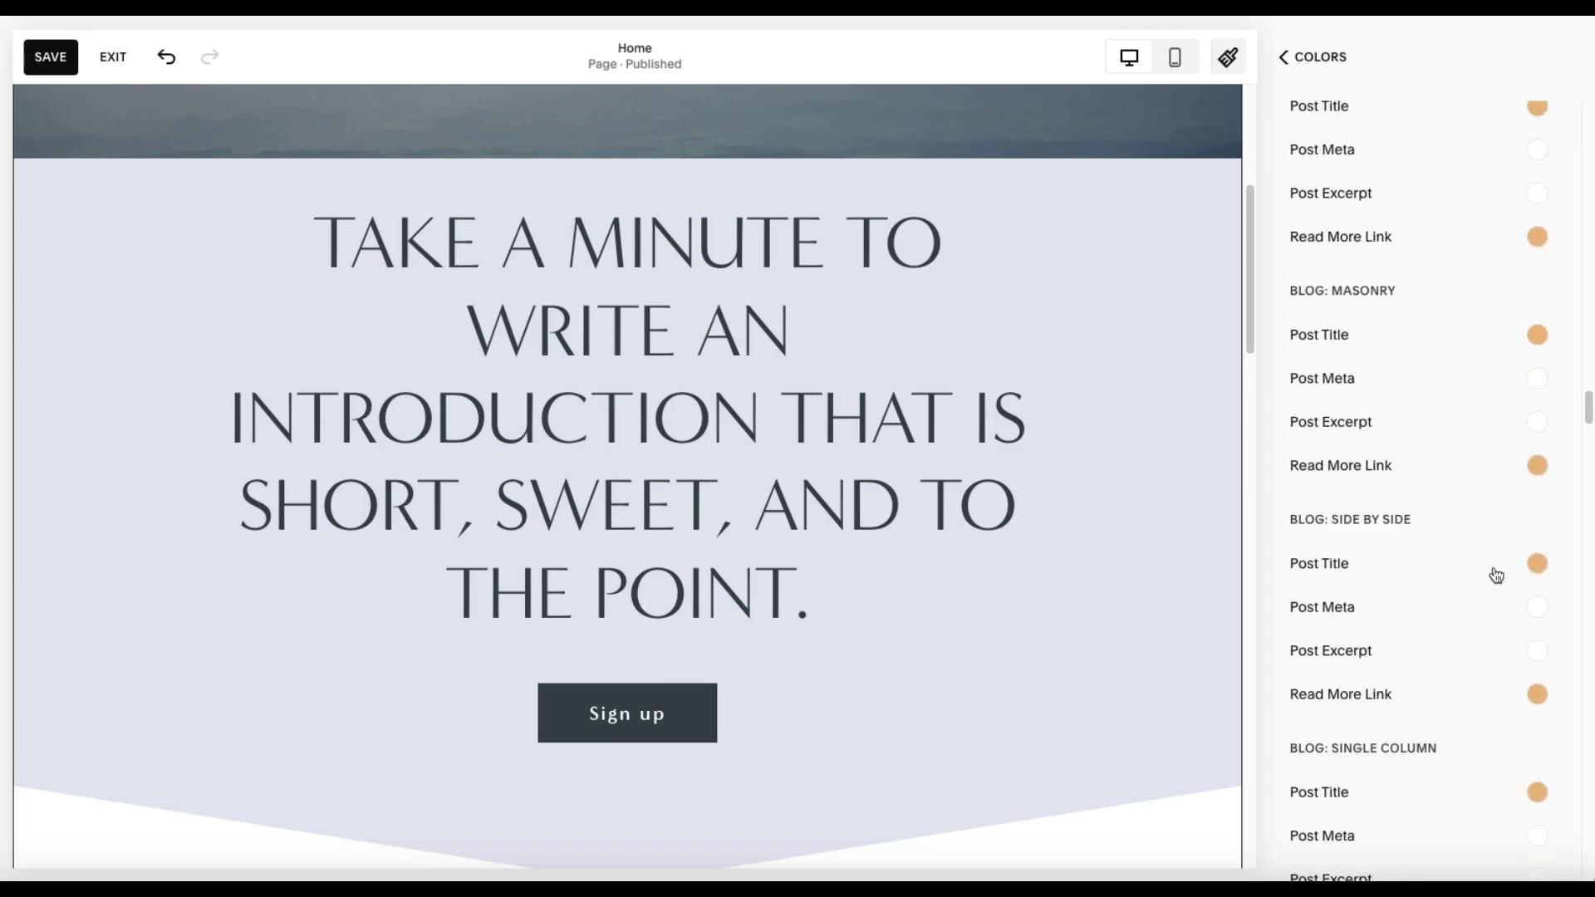
scroll(1451, 559, "down", 11)
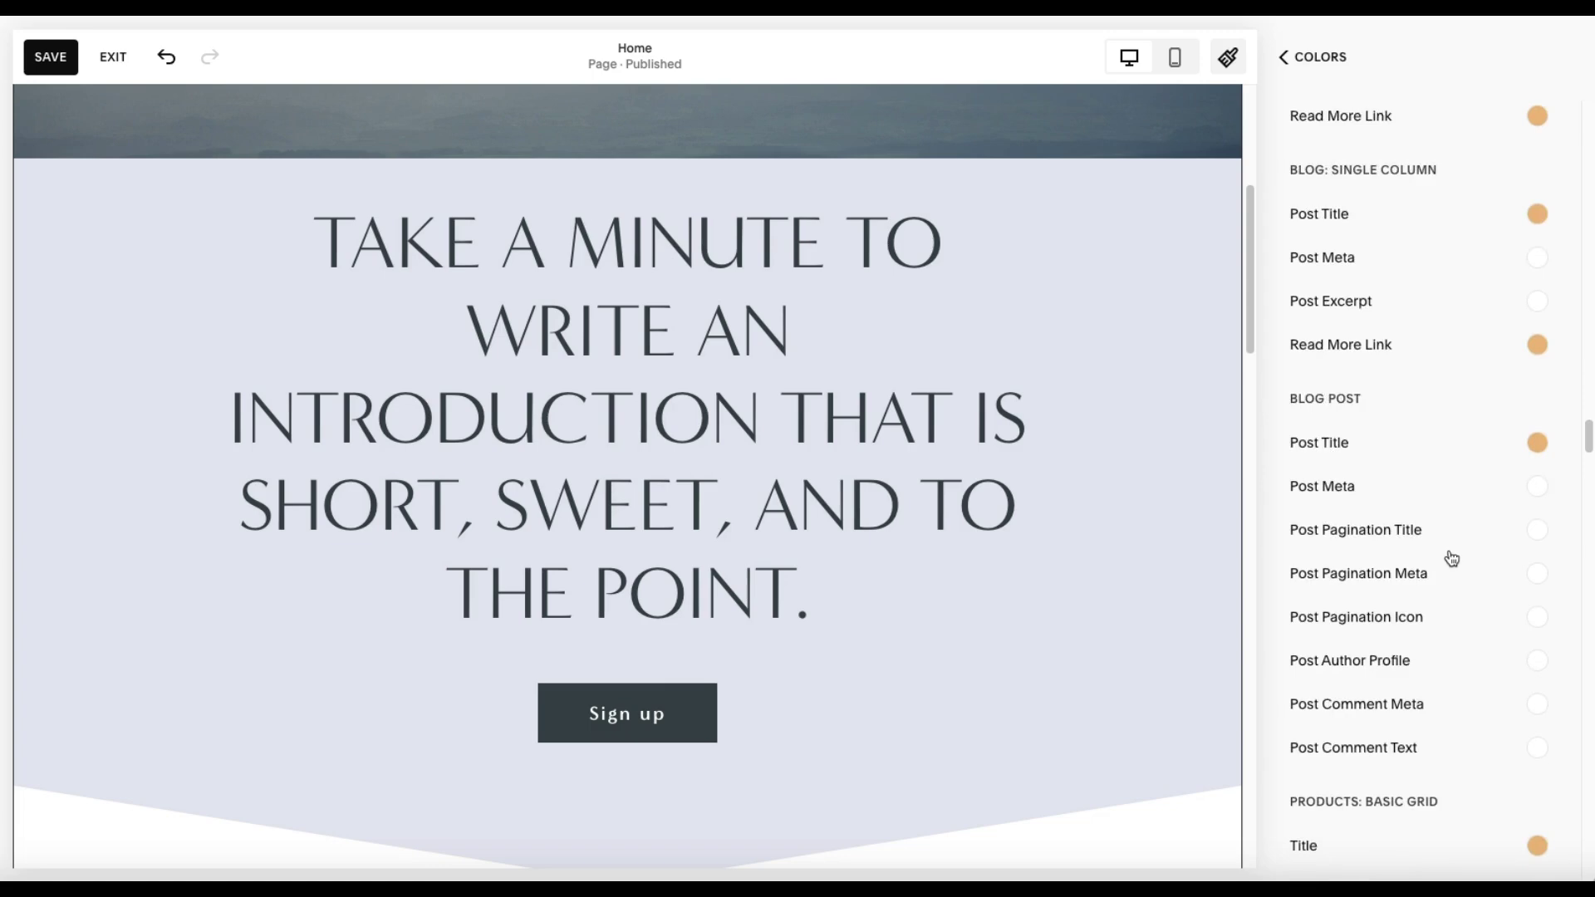
scroll(1444, 521, "down", 5)
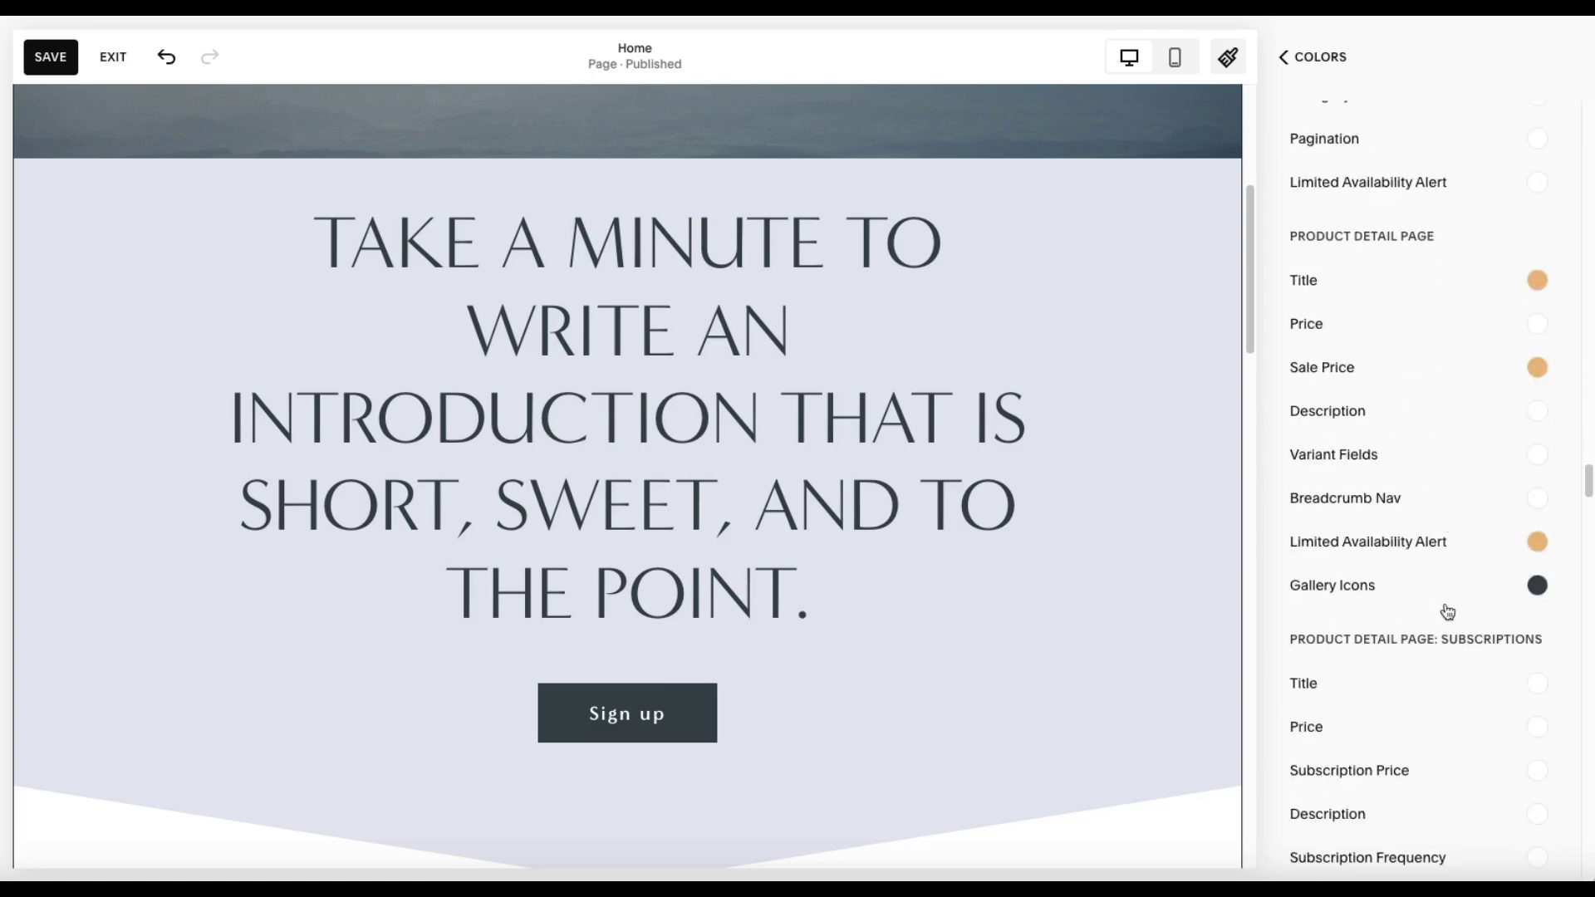
scroll(1441, 616, "down", 11)
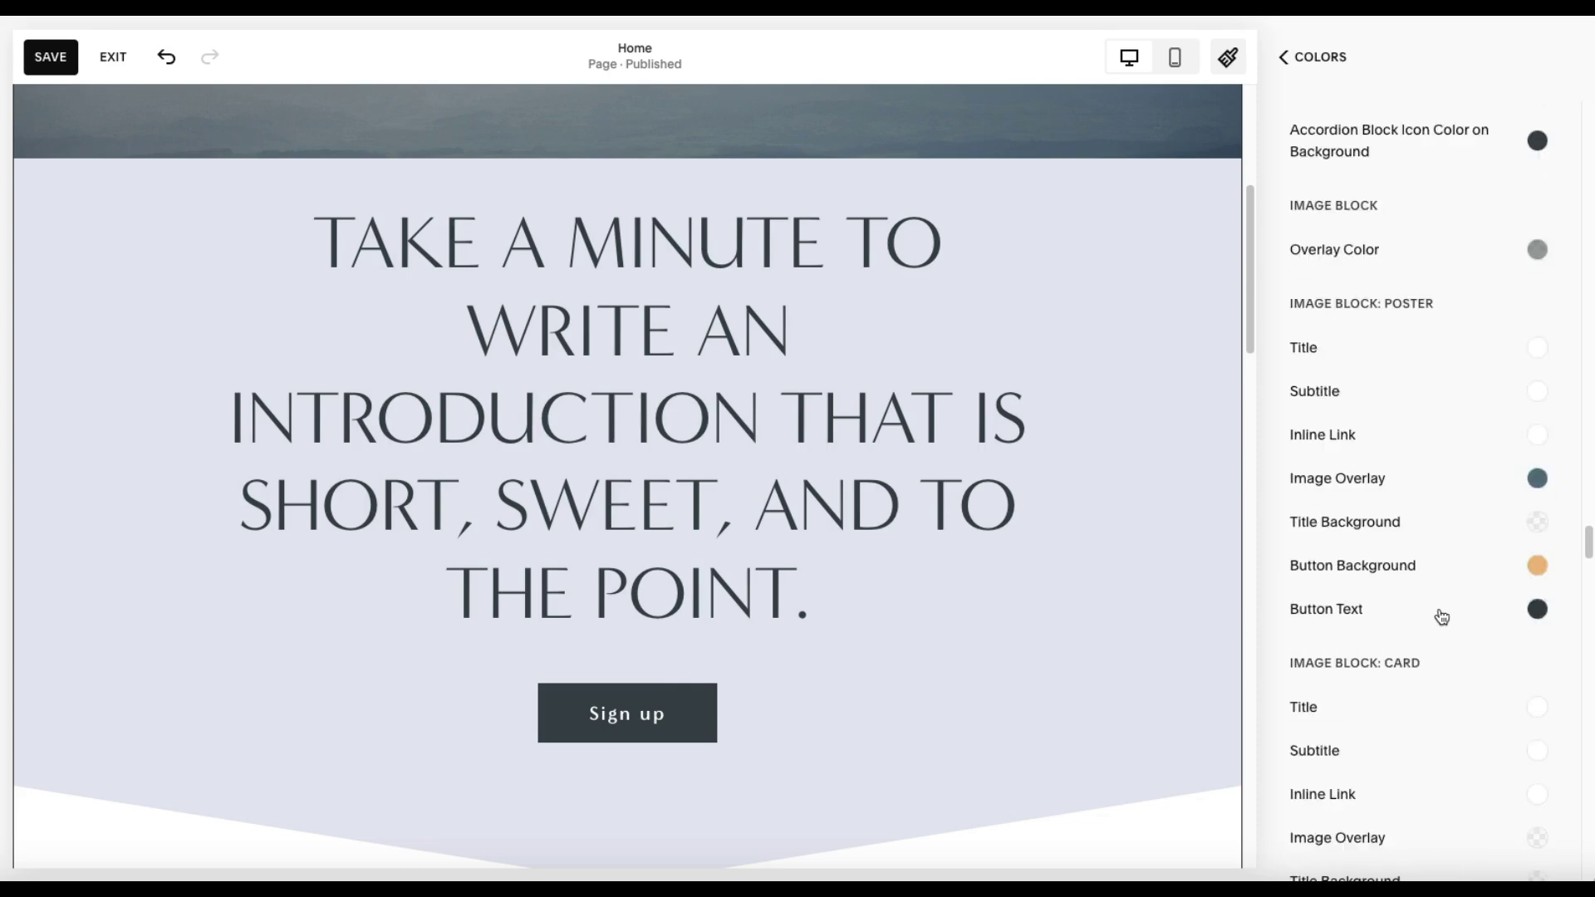
scroll(1437, 605, "down", 2)
scroll(1433, 586, "down", 6)
scroll(1428, 570, "down", 1)
scroll(1426, 567, "down", 3)
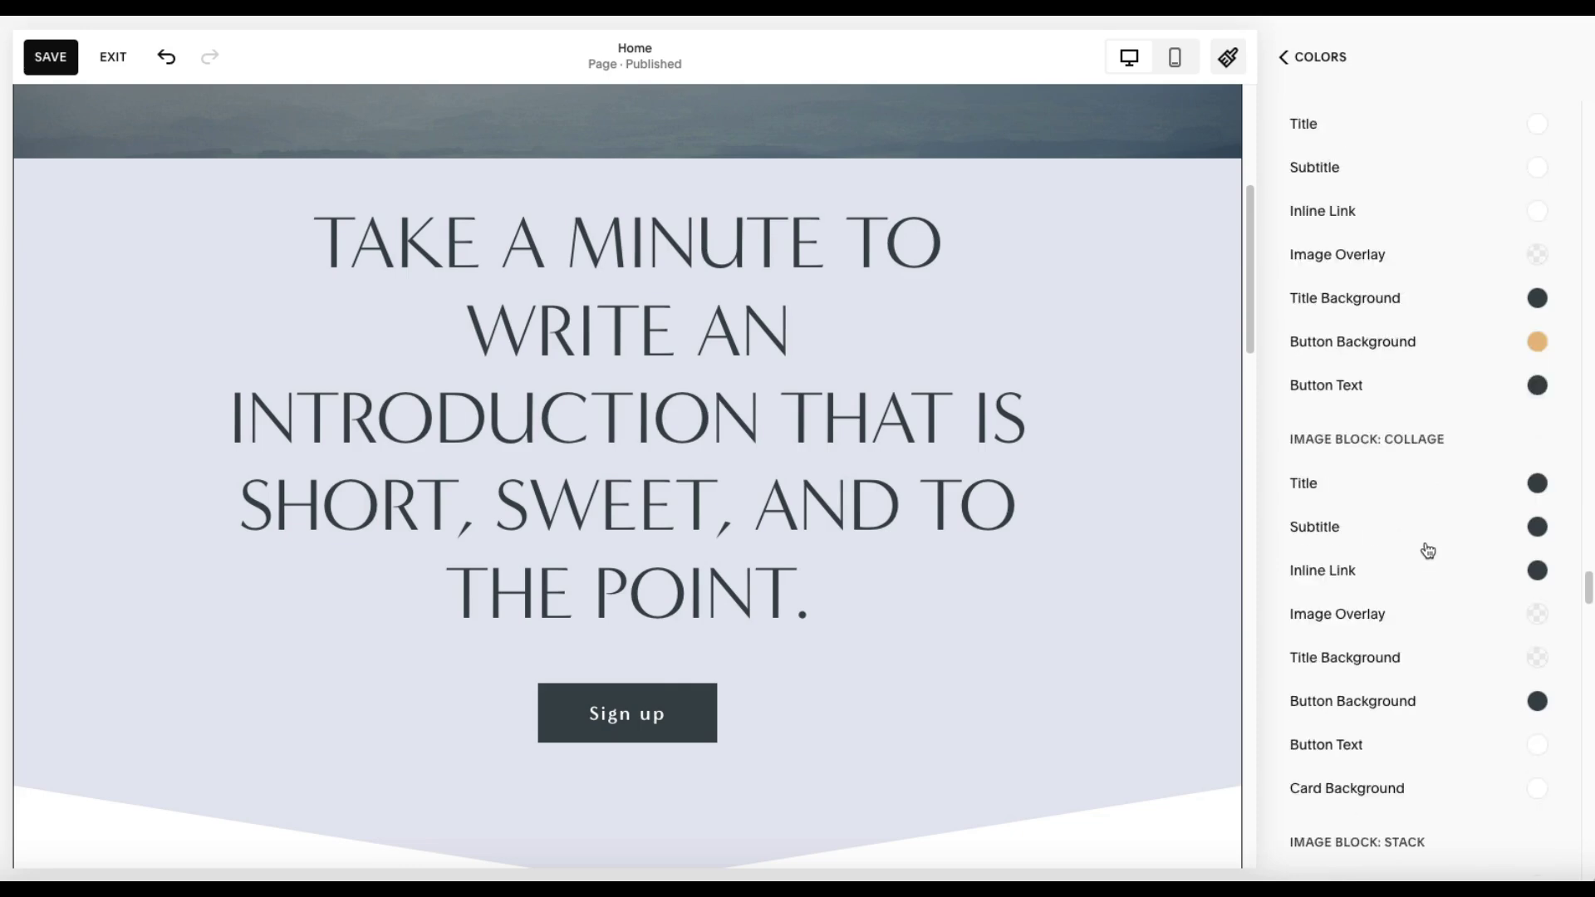
scroll(1428, 550, "down", 11)
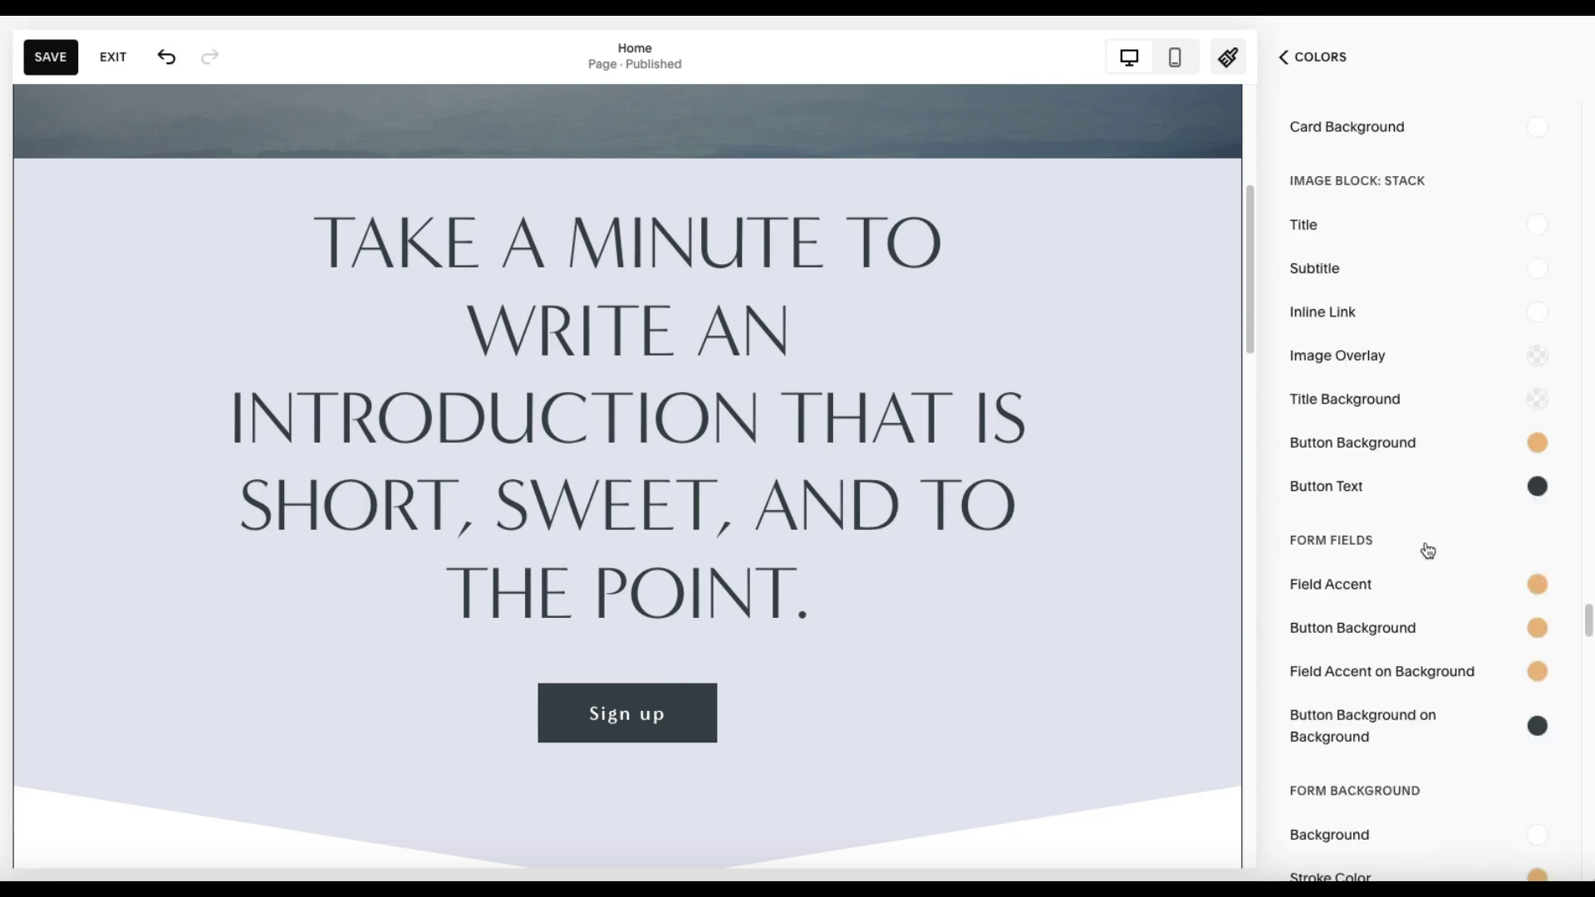
scroll(1428, 550, "down", 10)
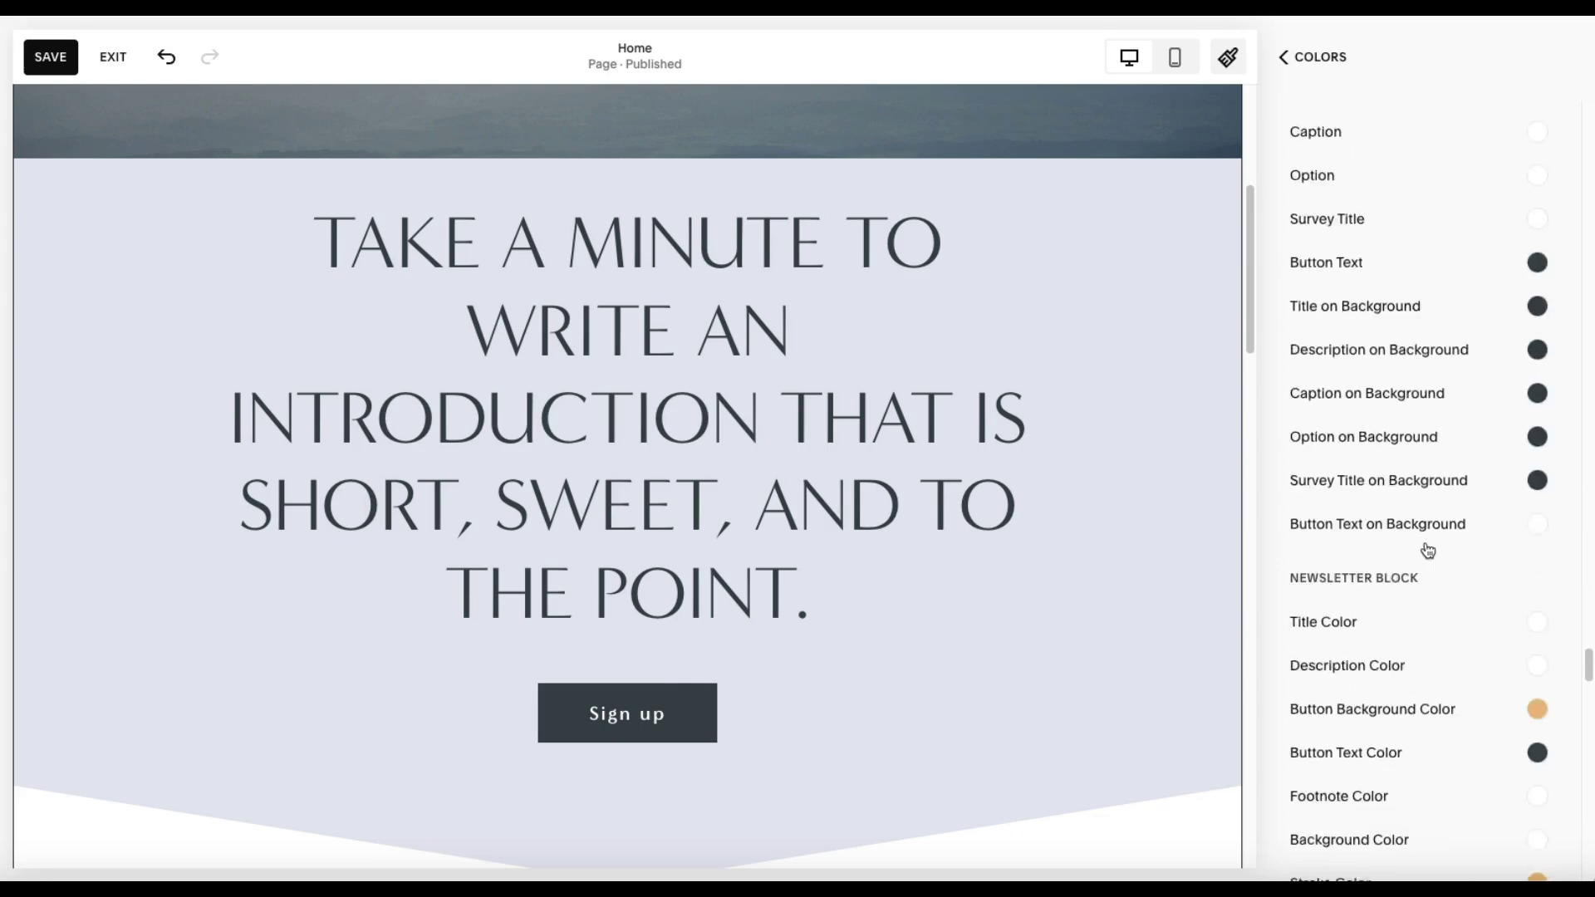
scroll(1427, 550, "down", 6)
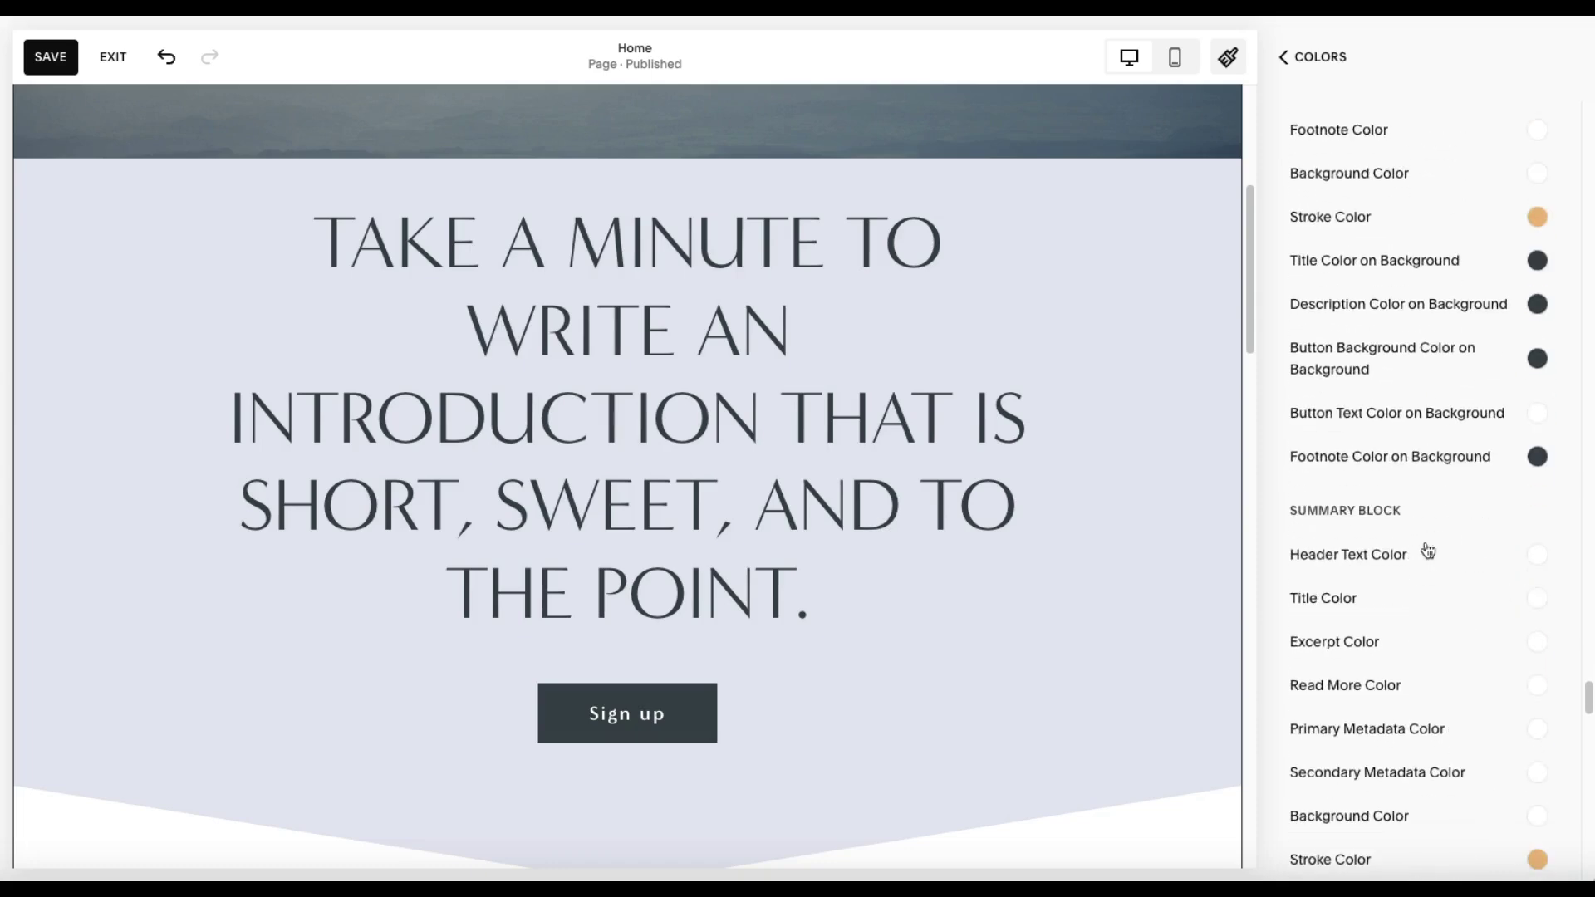
scroll(1427, 550, "down", 19)
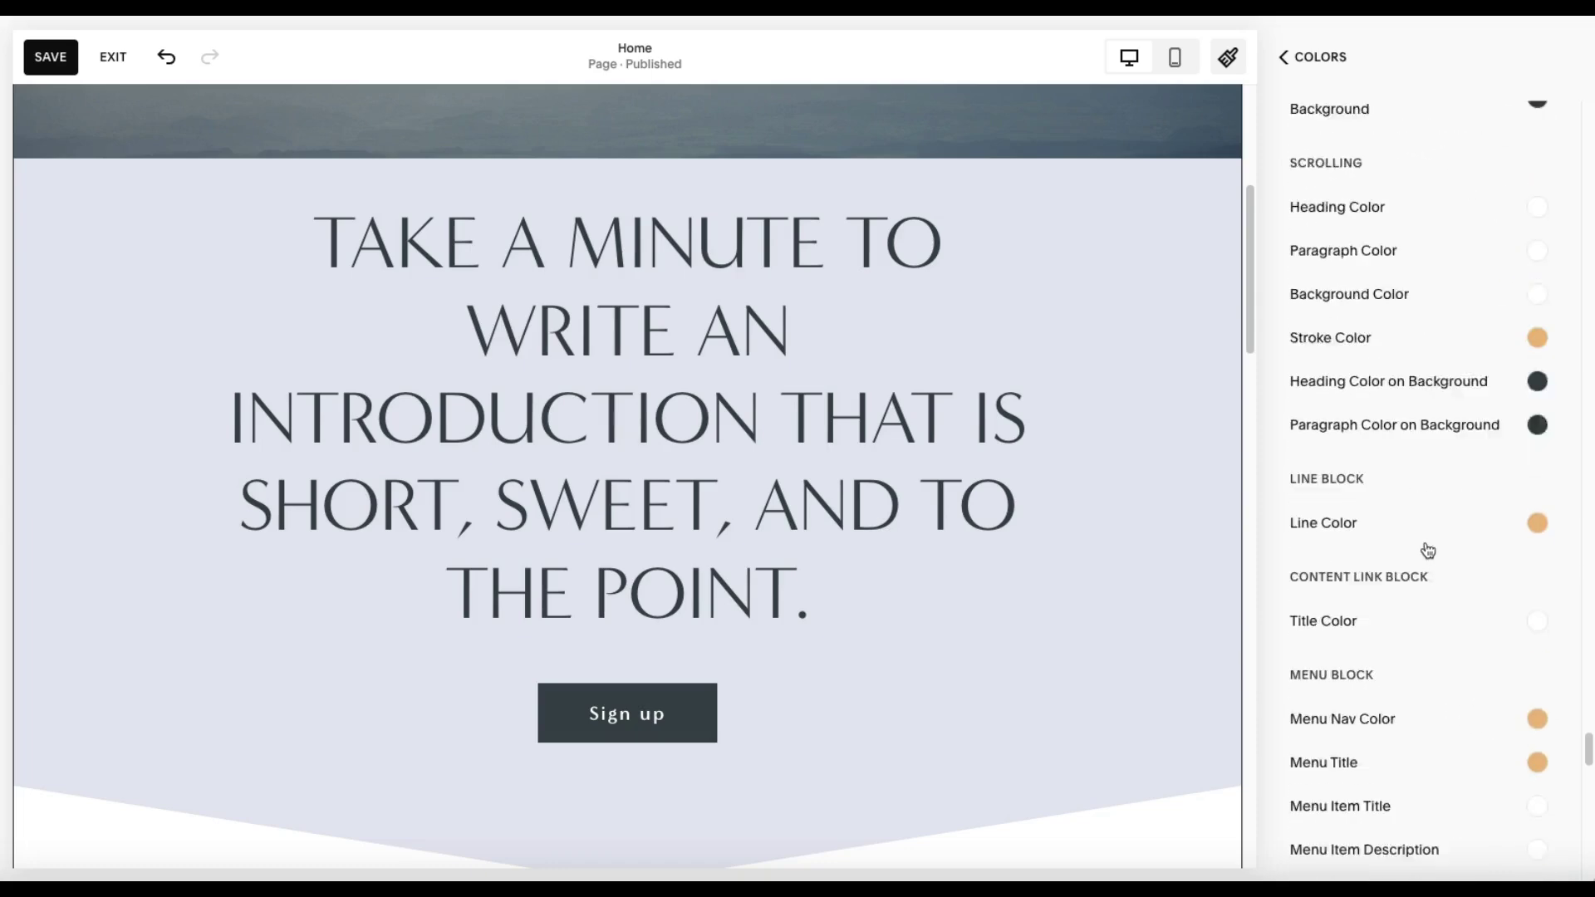
scroll(1427, 550, "down", 16)
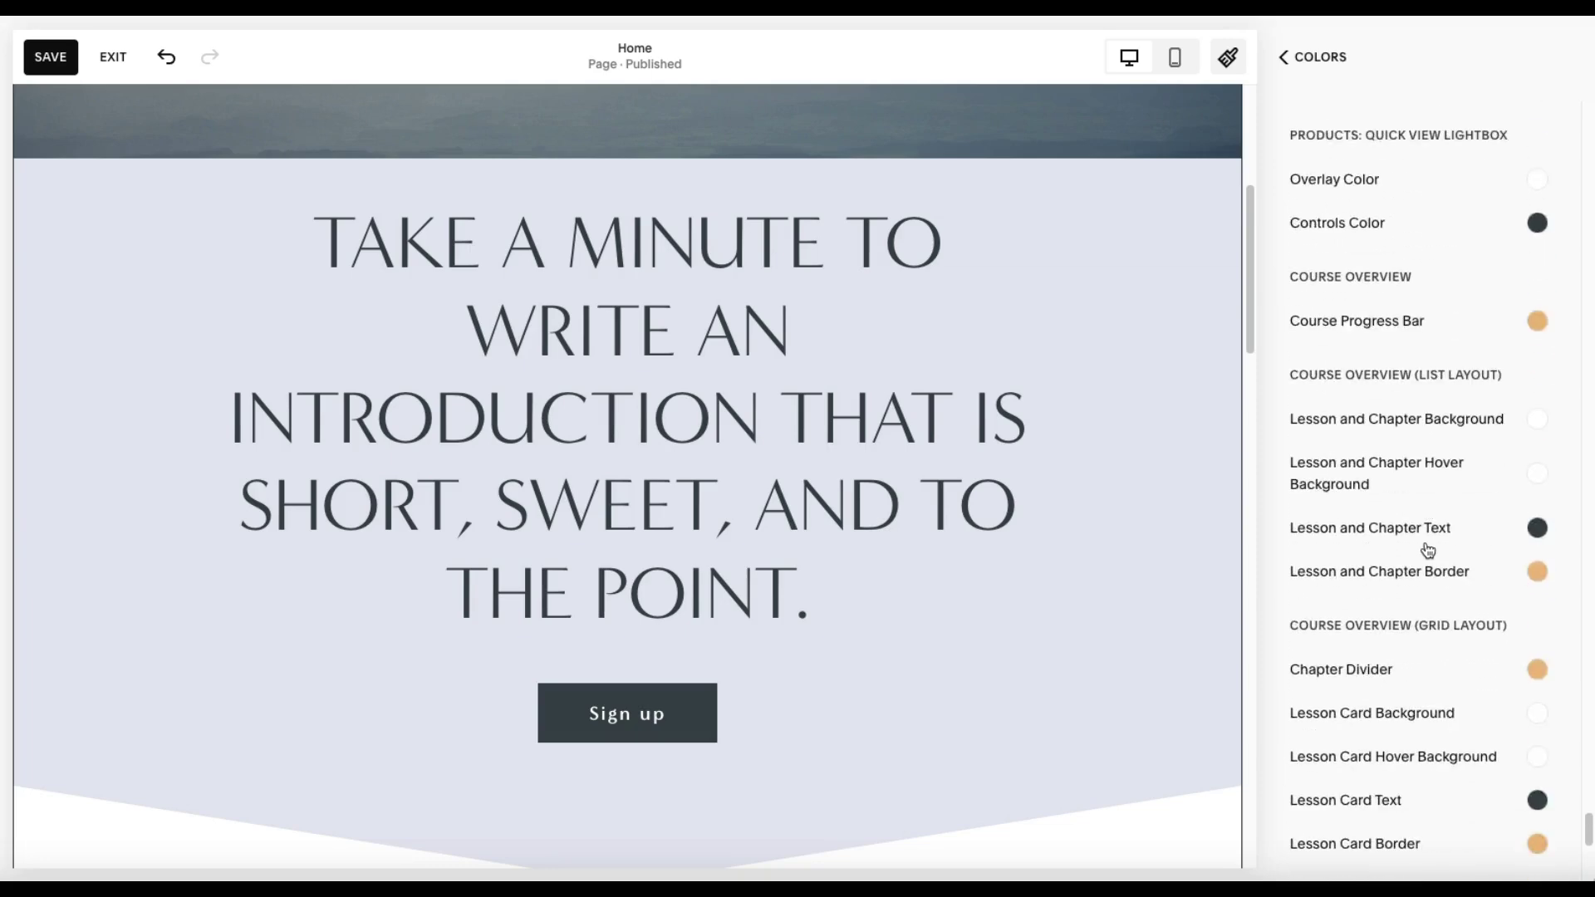
scroll(1427, 550, "down", 5)
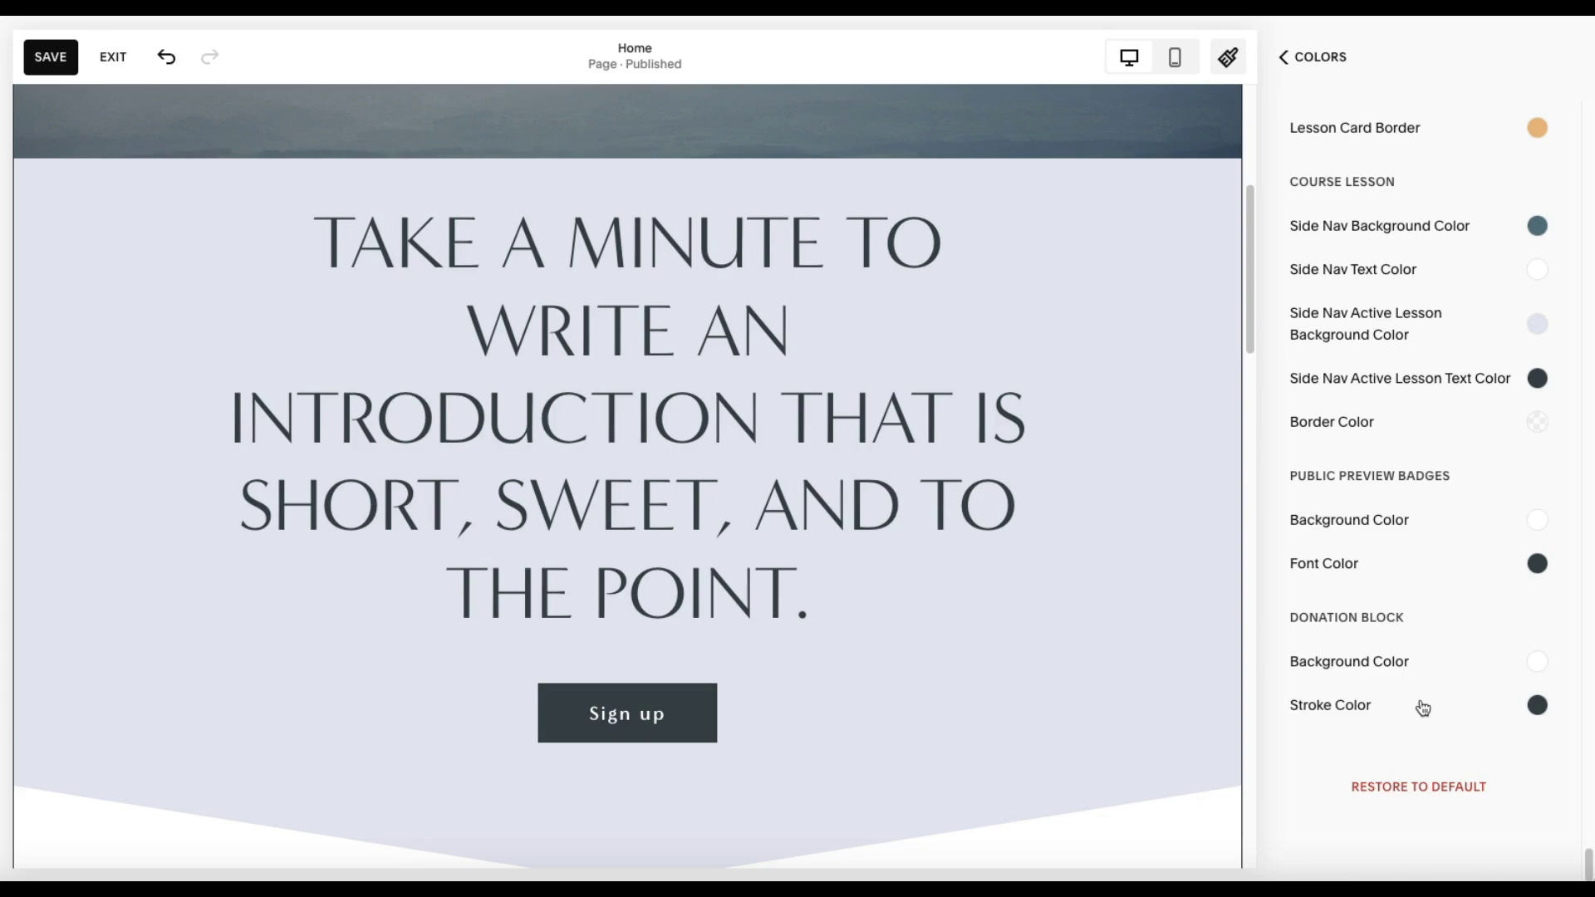
Scroll back up through the Darkest 2 theme's color list
scroll(1423, 708, "up", 15)
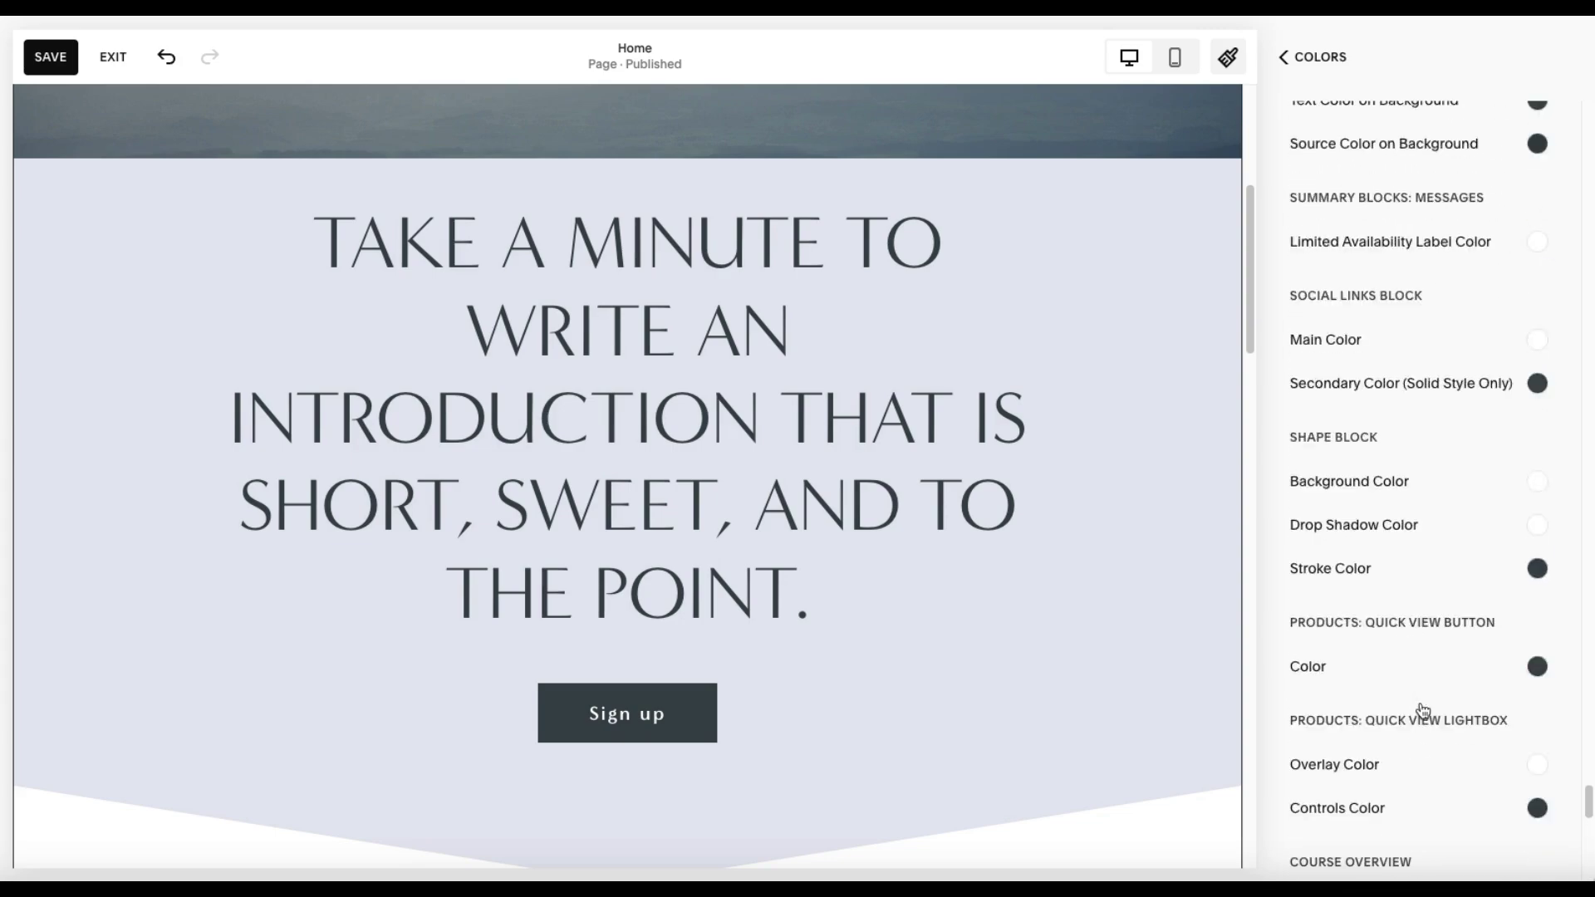
scroll(1423, 708, "up", 20)
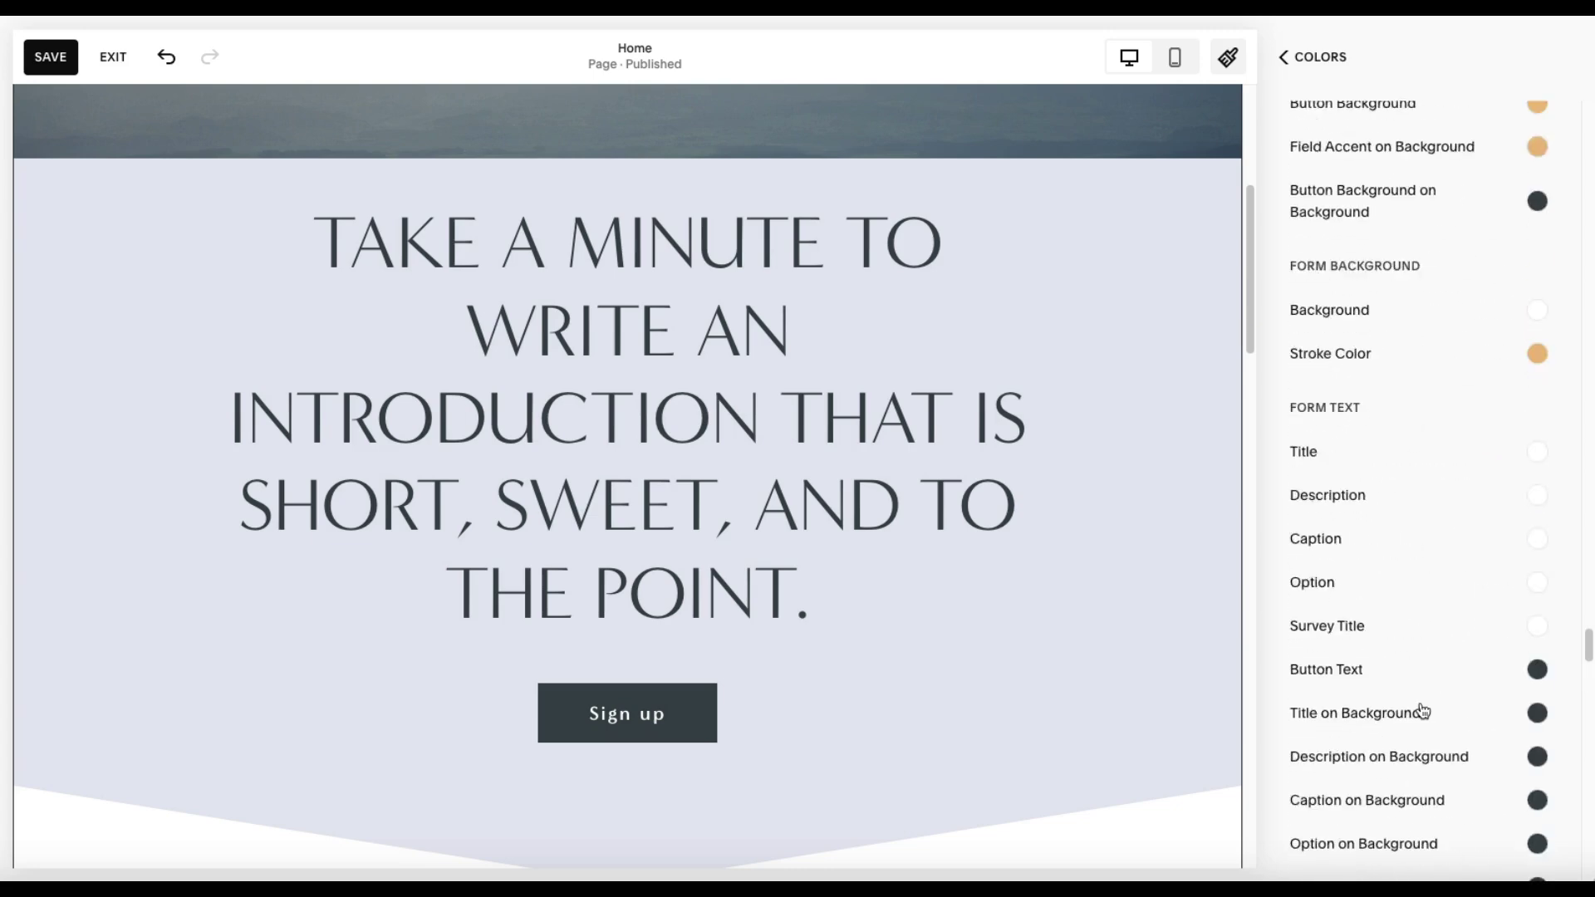
scroll(1423, 708, "up", 10)
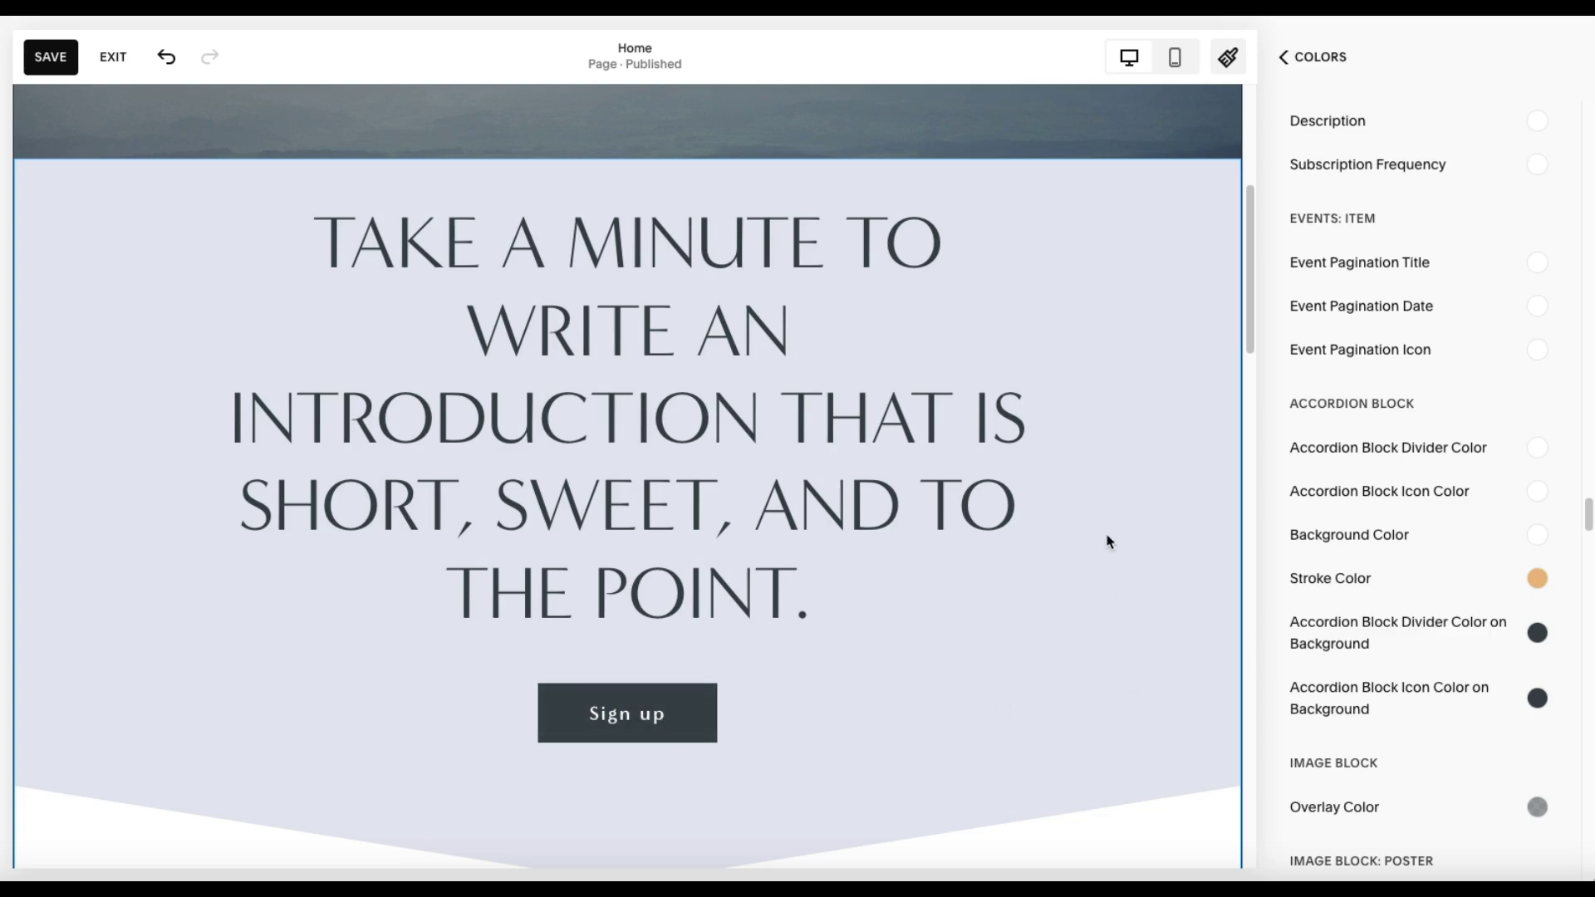
scroll(1369, 576, "up", 9)
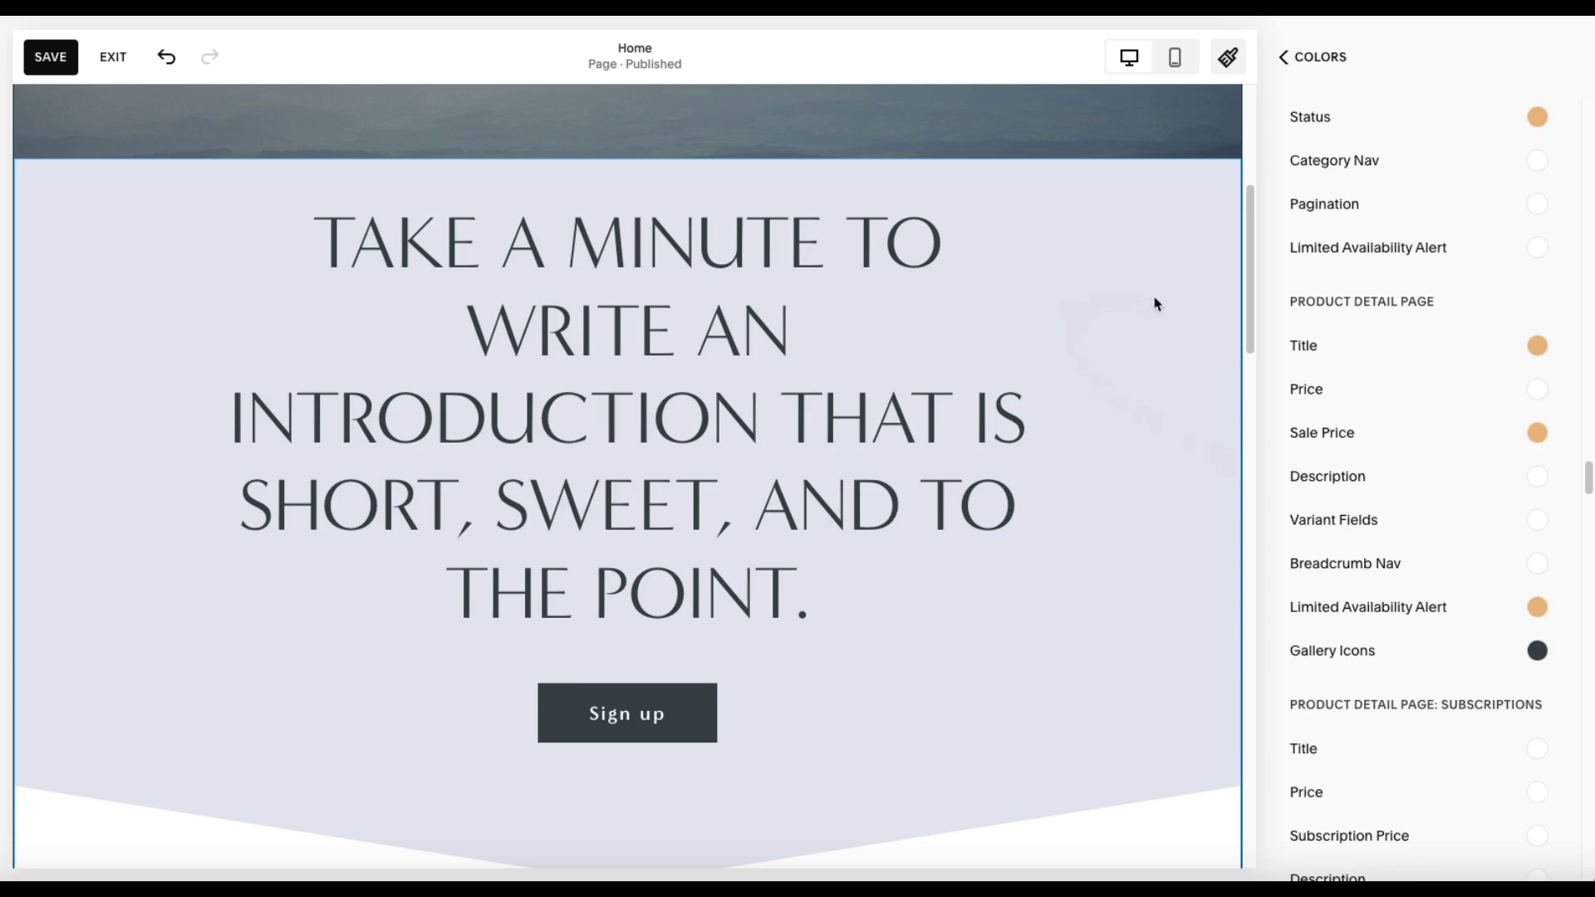
scroll(1431, 448, "up", 20)
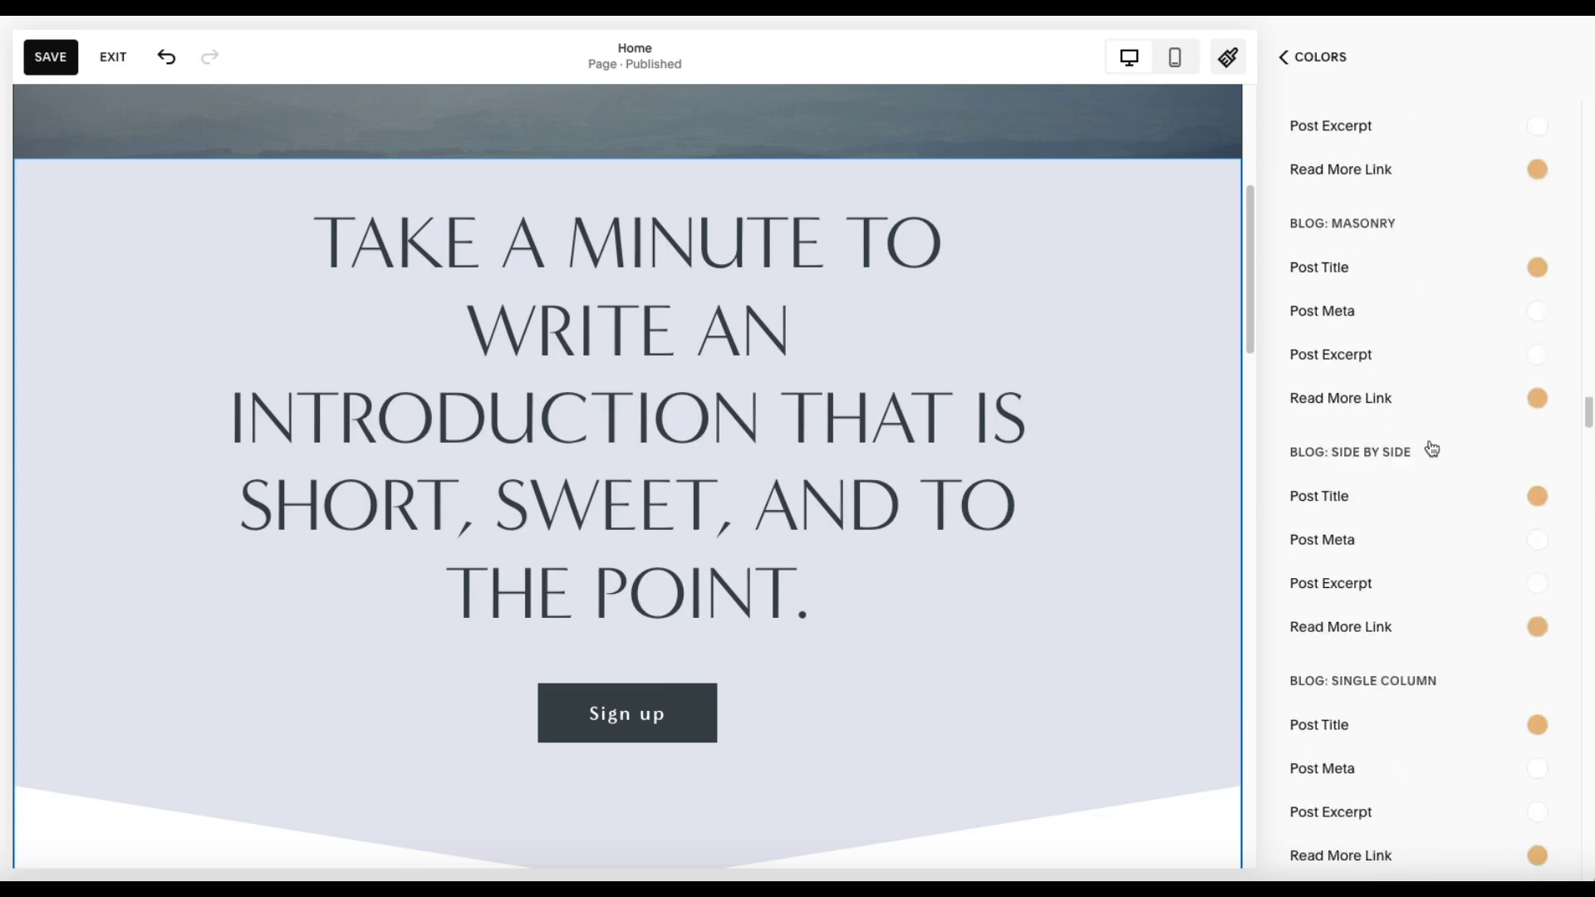
scroll(1433, 450, "up", 15)
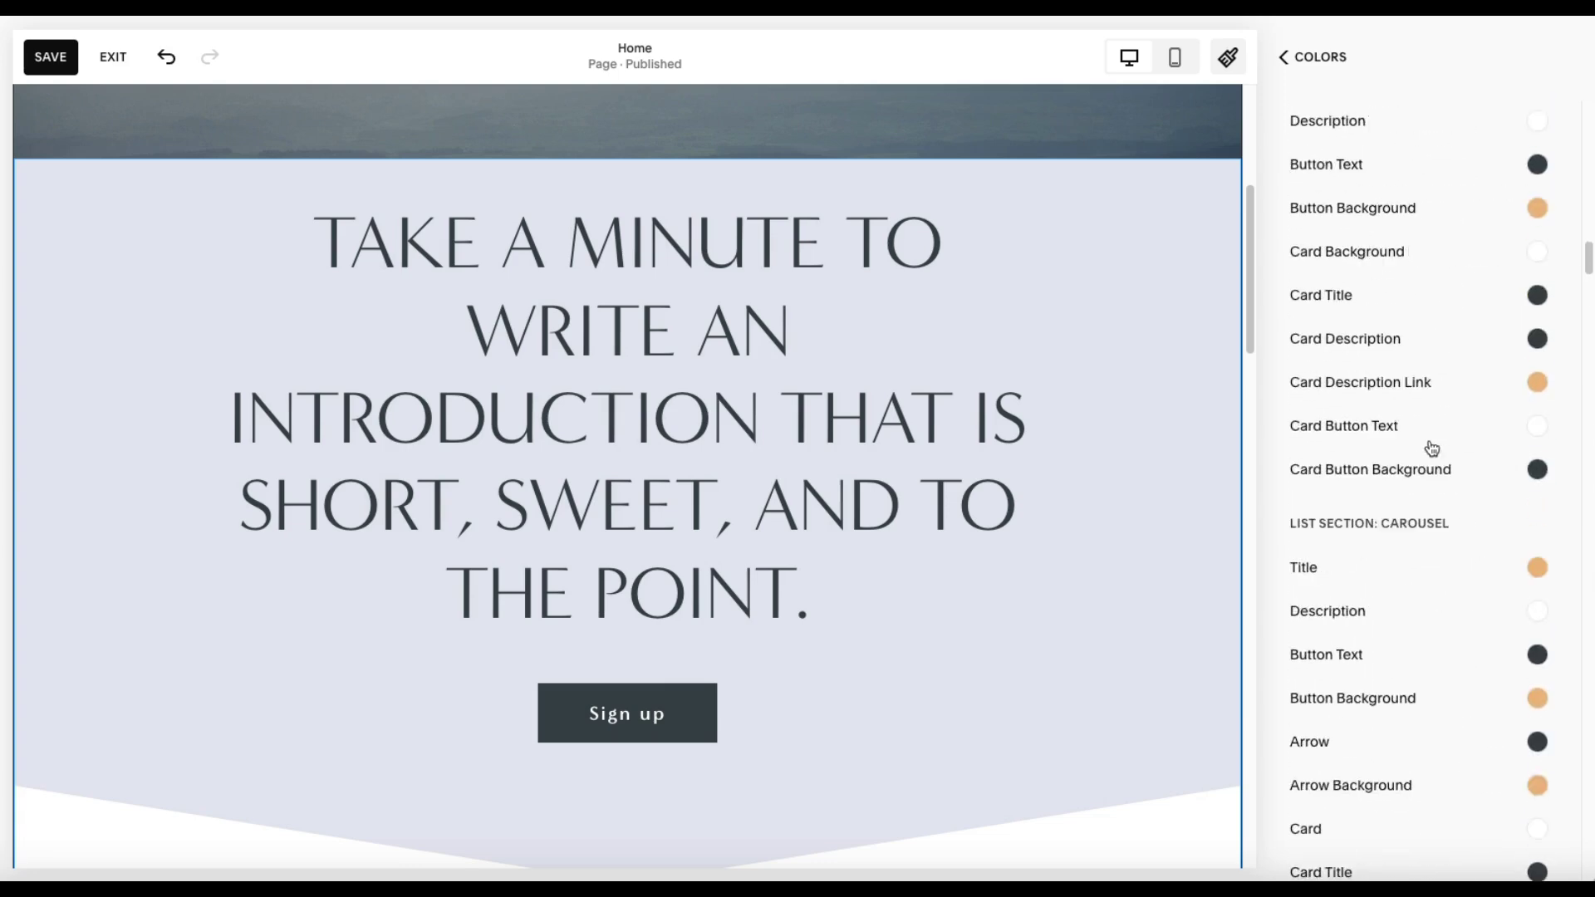
Return to the colors overview and scroll through all section themes to Darkest 2
left_click(1293, 70)
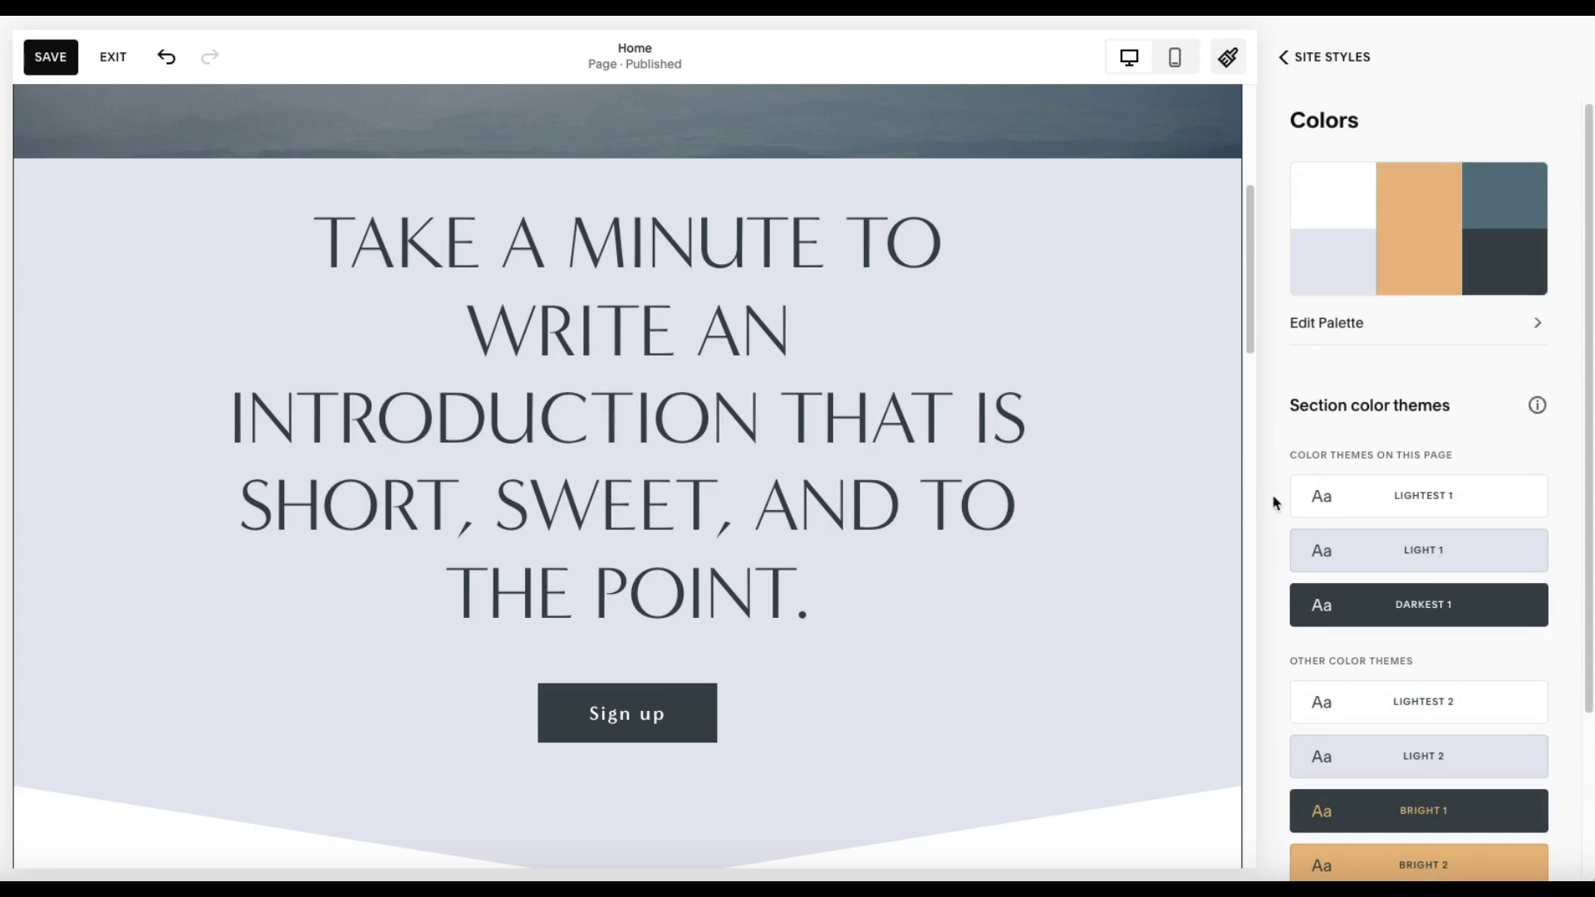
mouse_move(1542, 520)
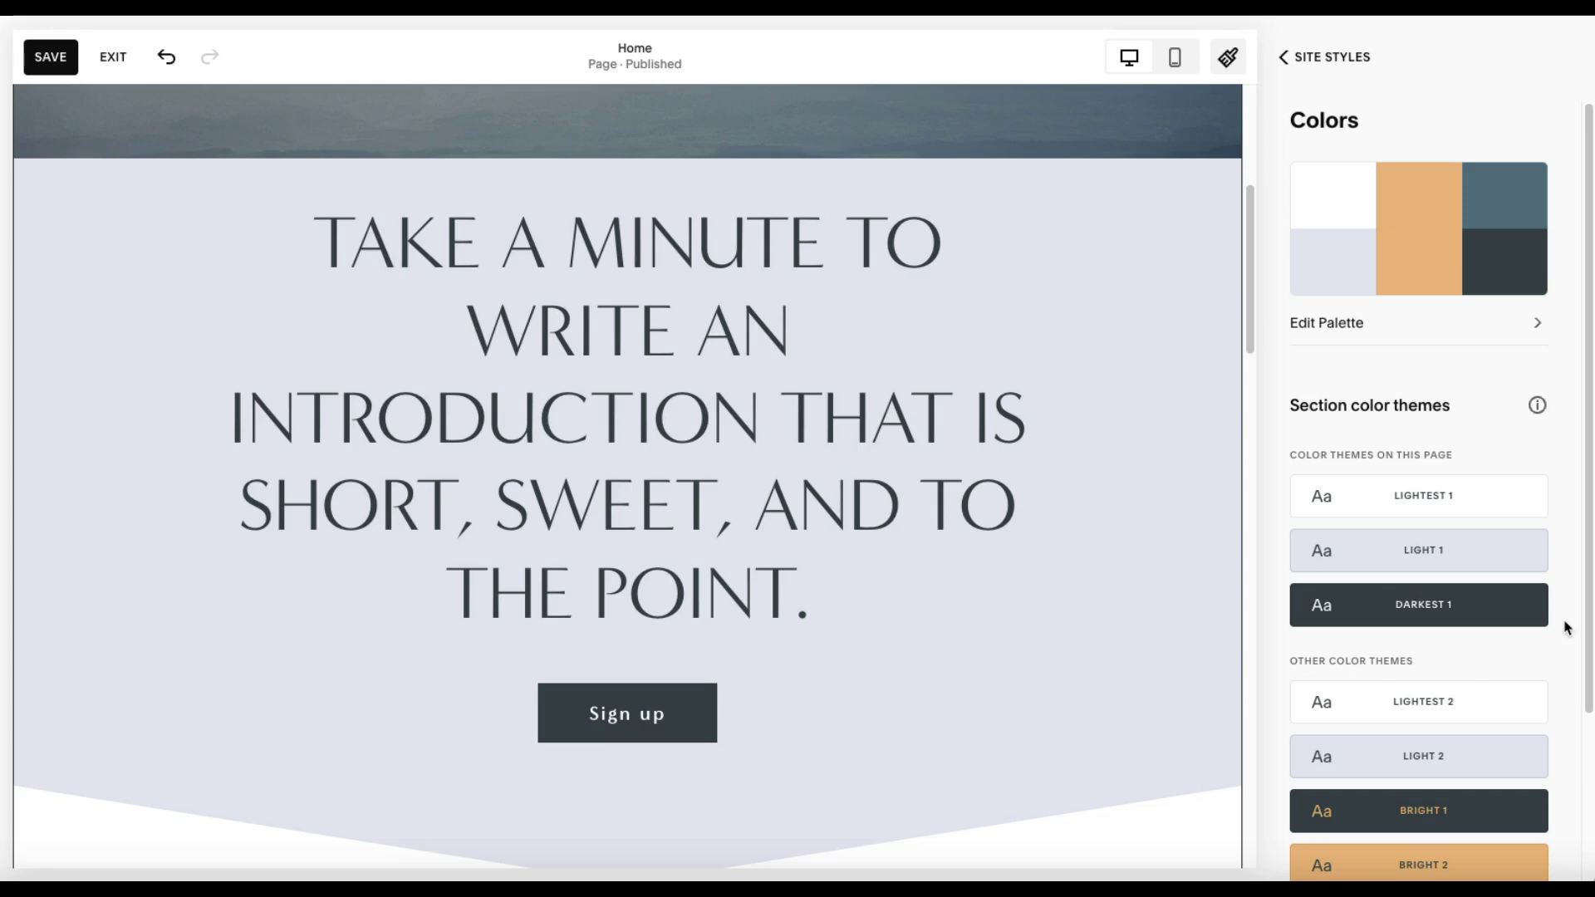
scroll(1564, 628, "down", 2)
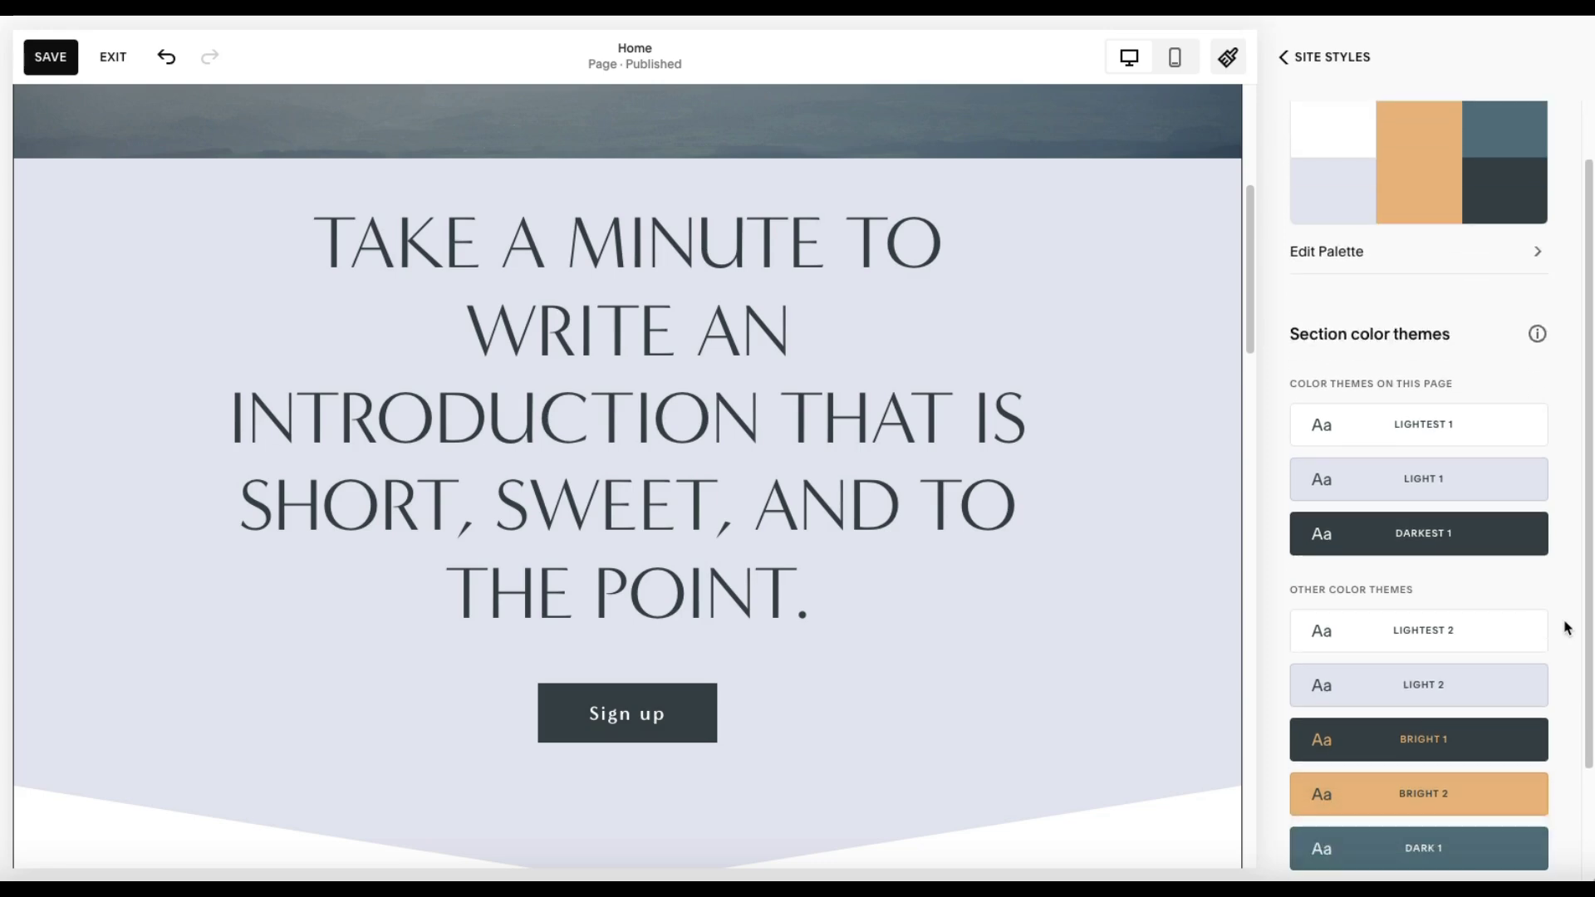
scroll(1564, 628, "down", 1)
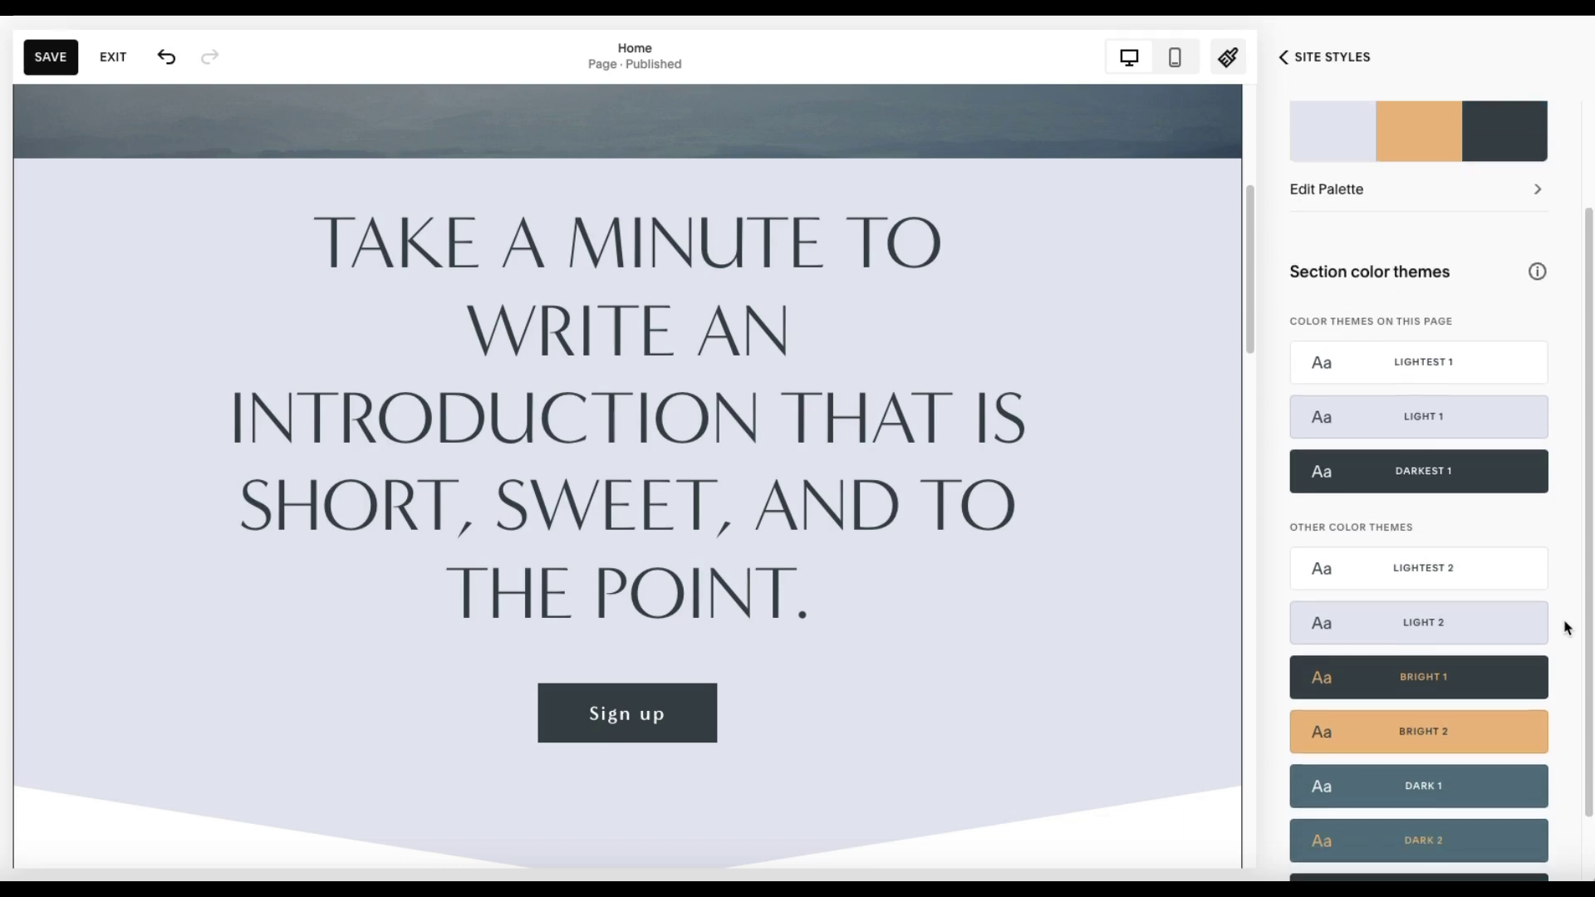
scroll(1564, 628, "down", 2)
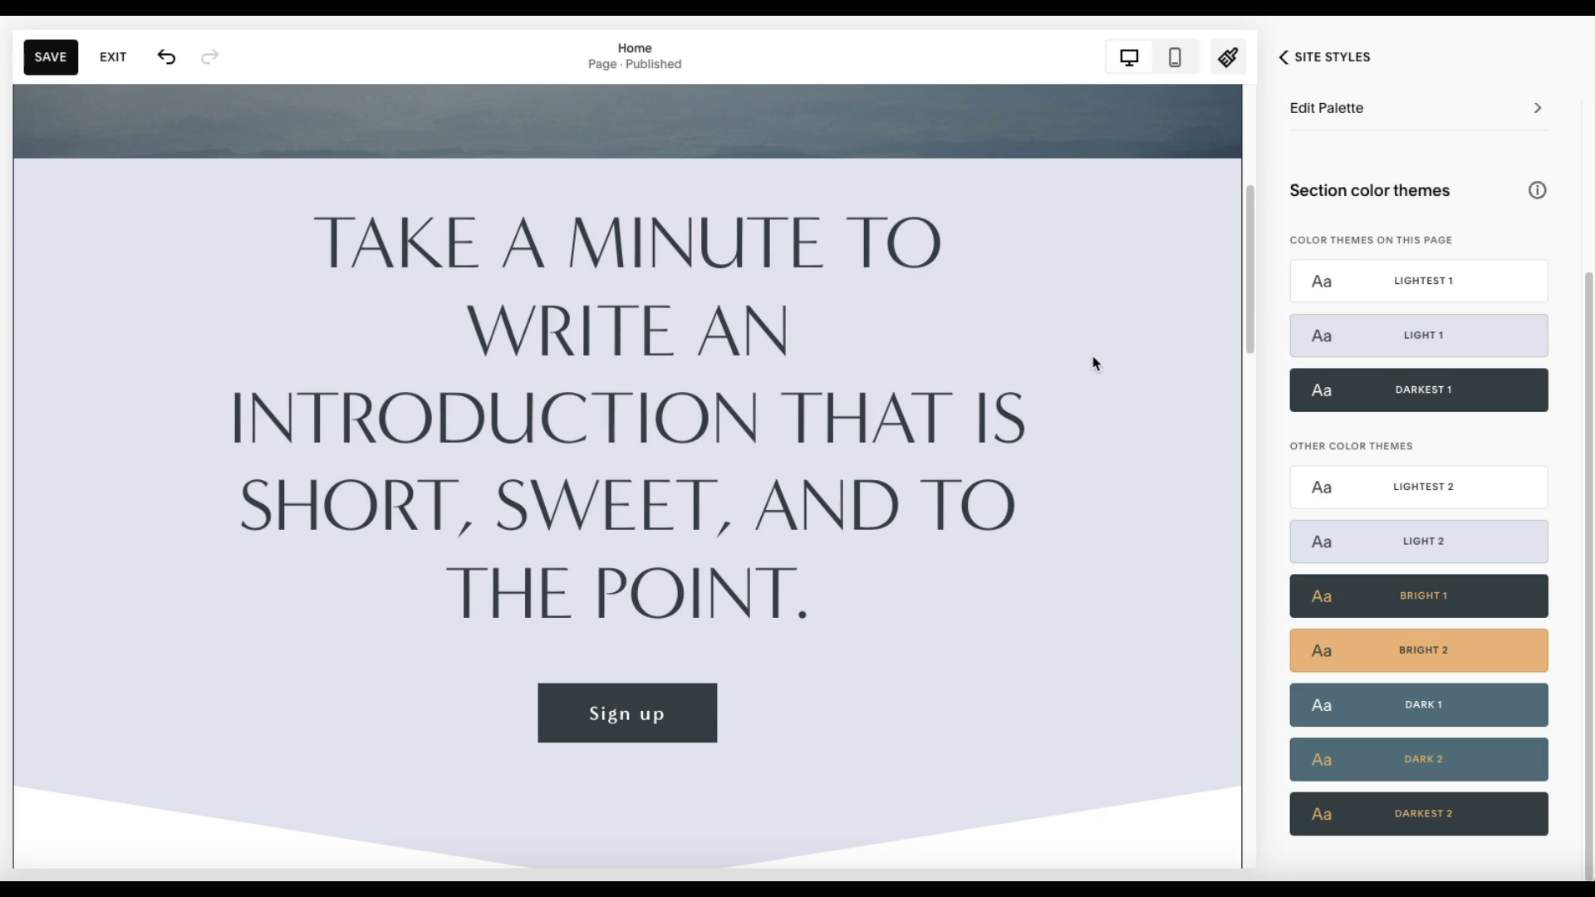
Close Site Styles, select all the intro heading text, and show its text color palette
left_click(1284, 56)
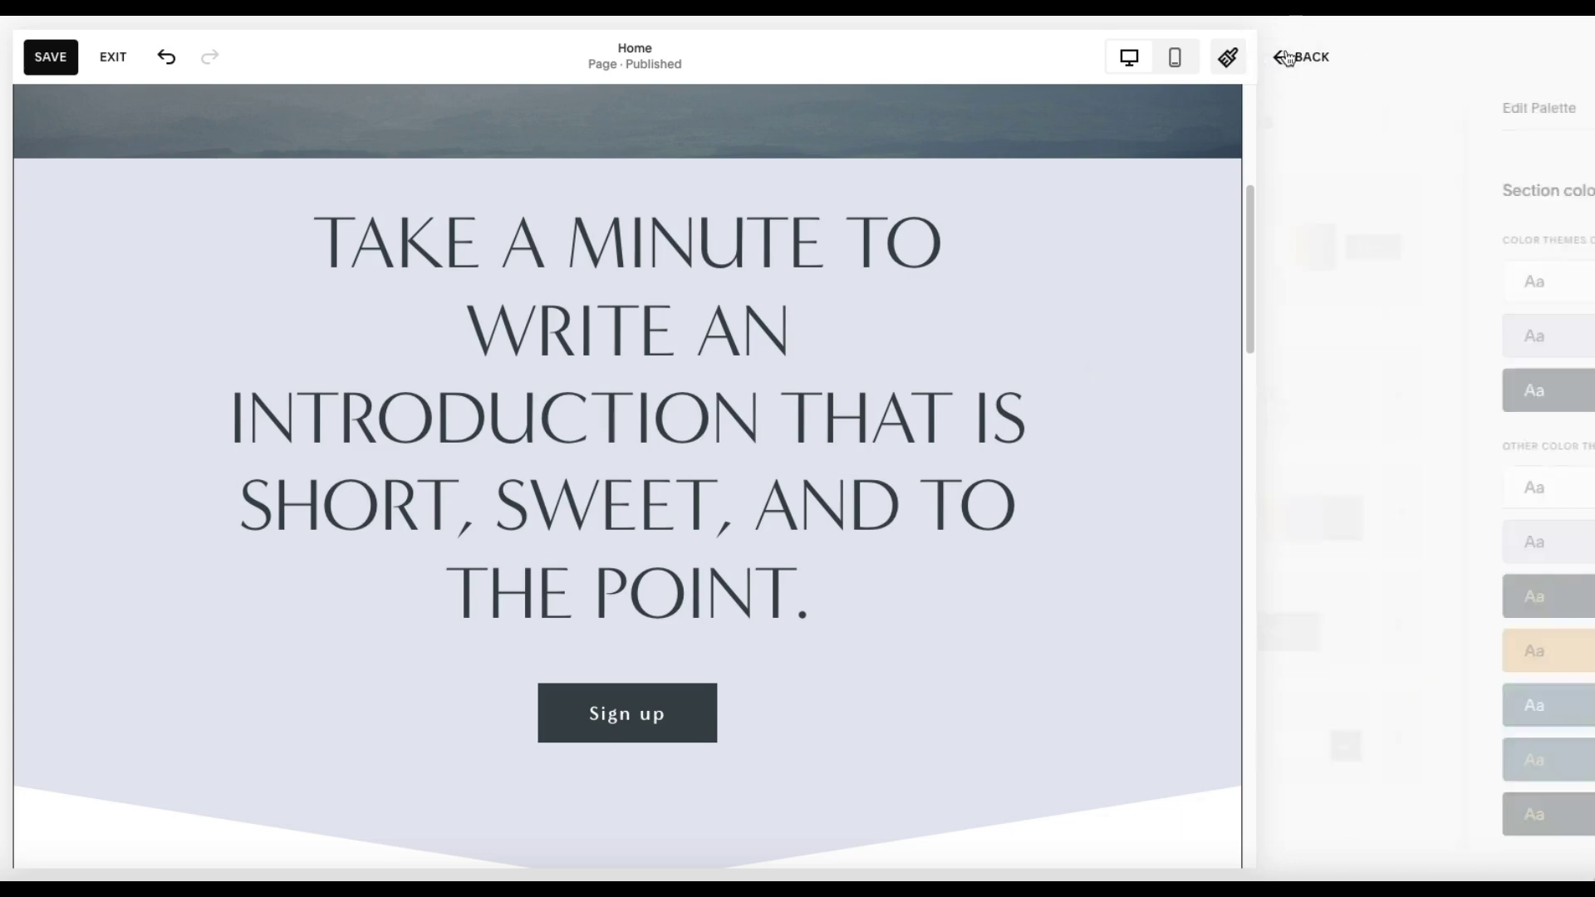
left_click(1285, 57)
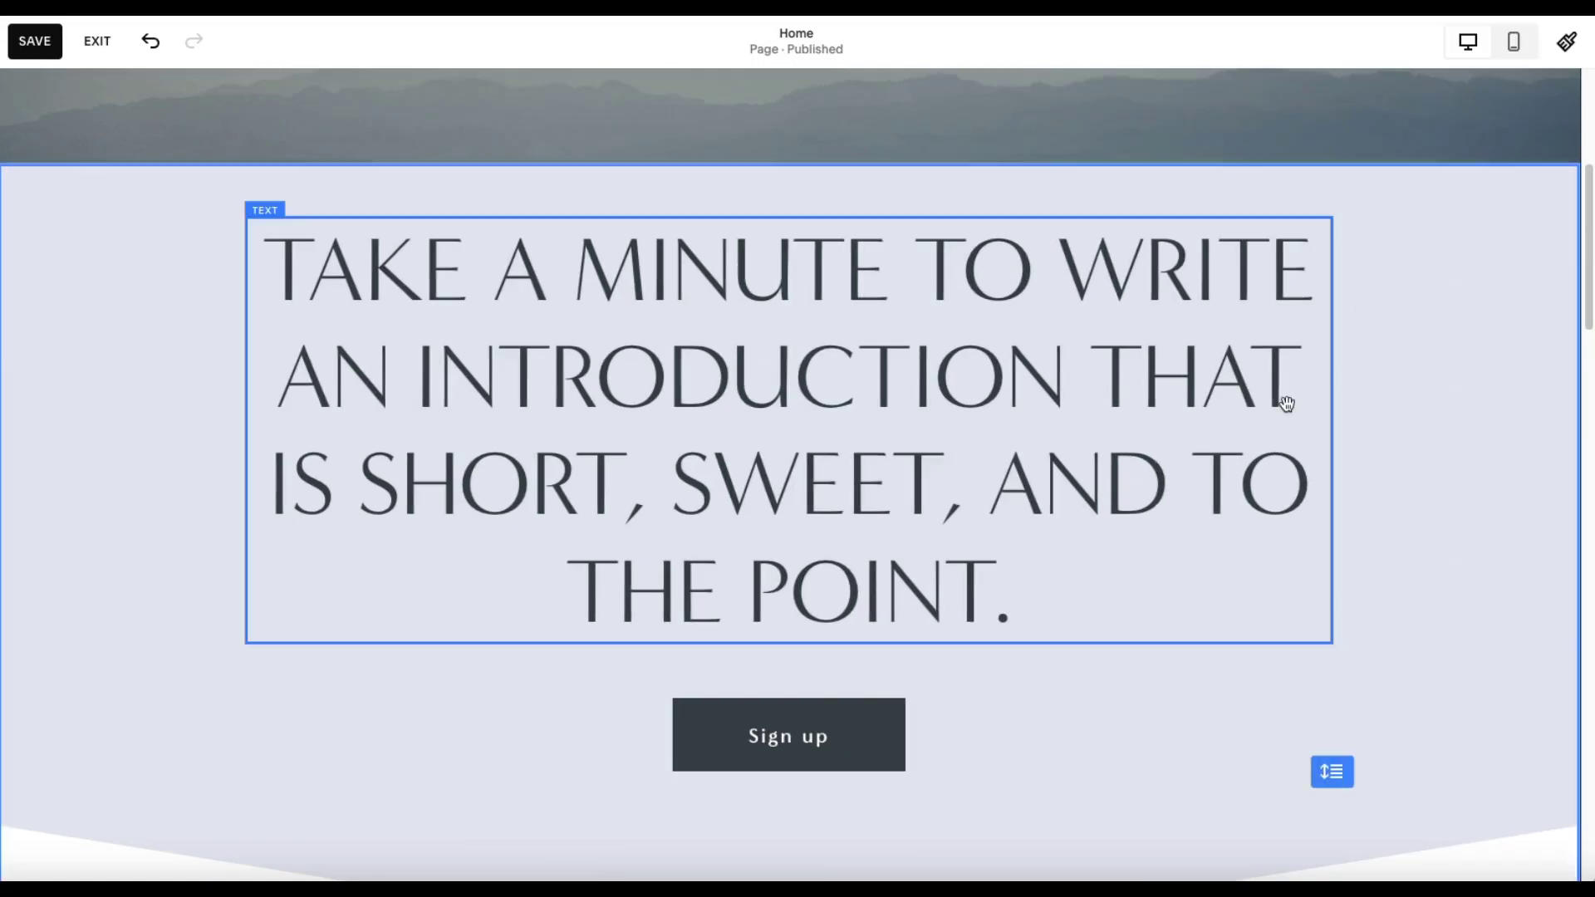
left_click(997, 463)
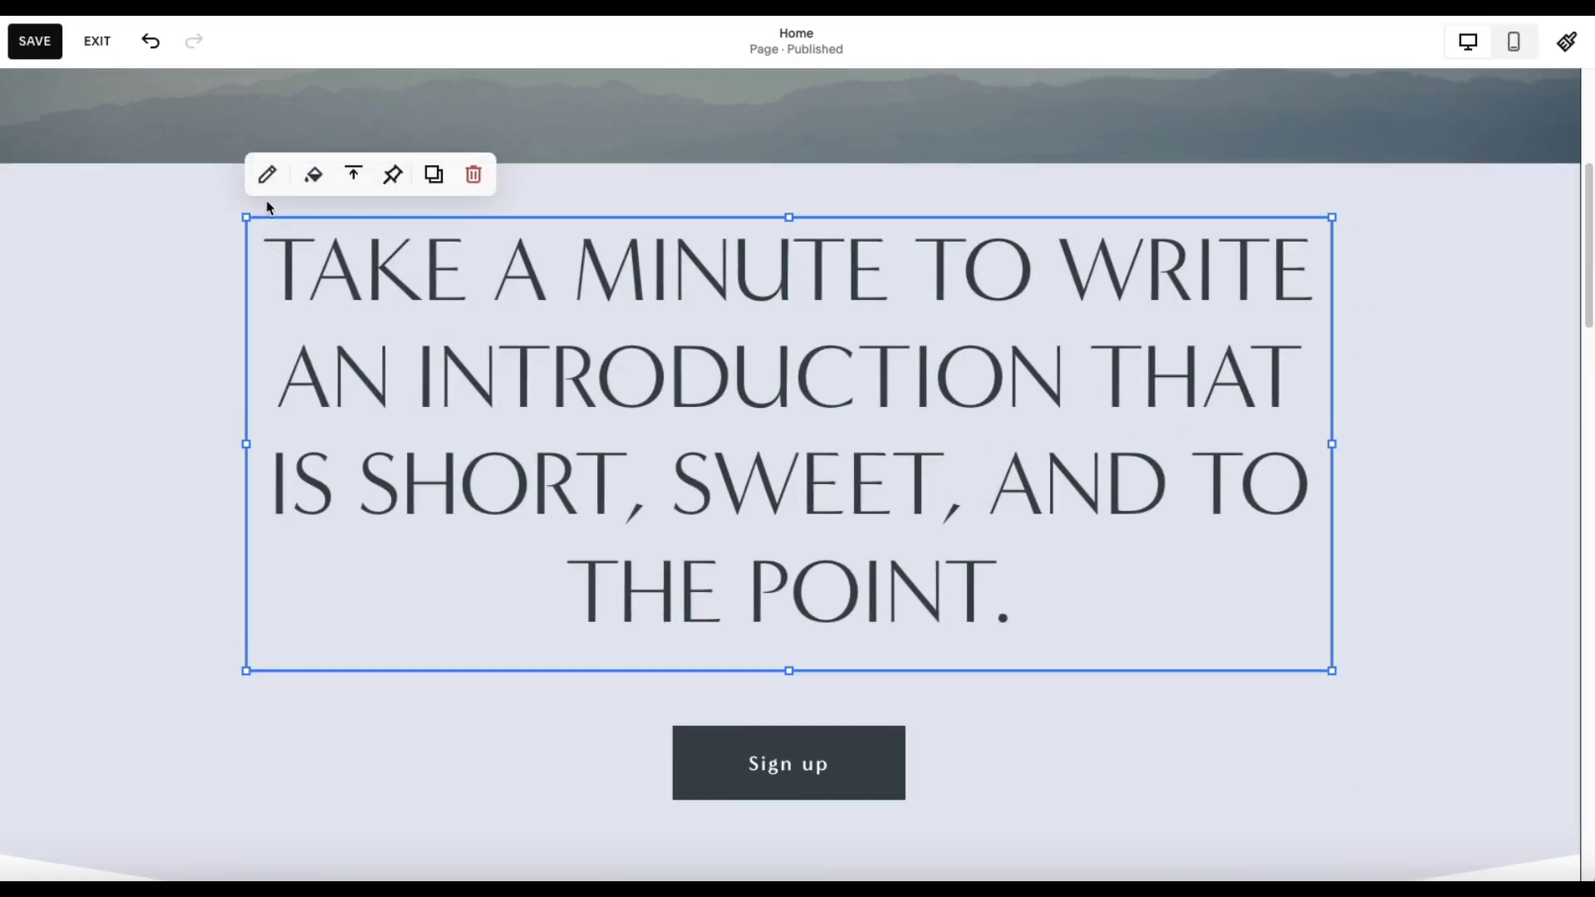
left_click(266, 176)
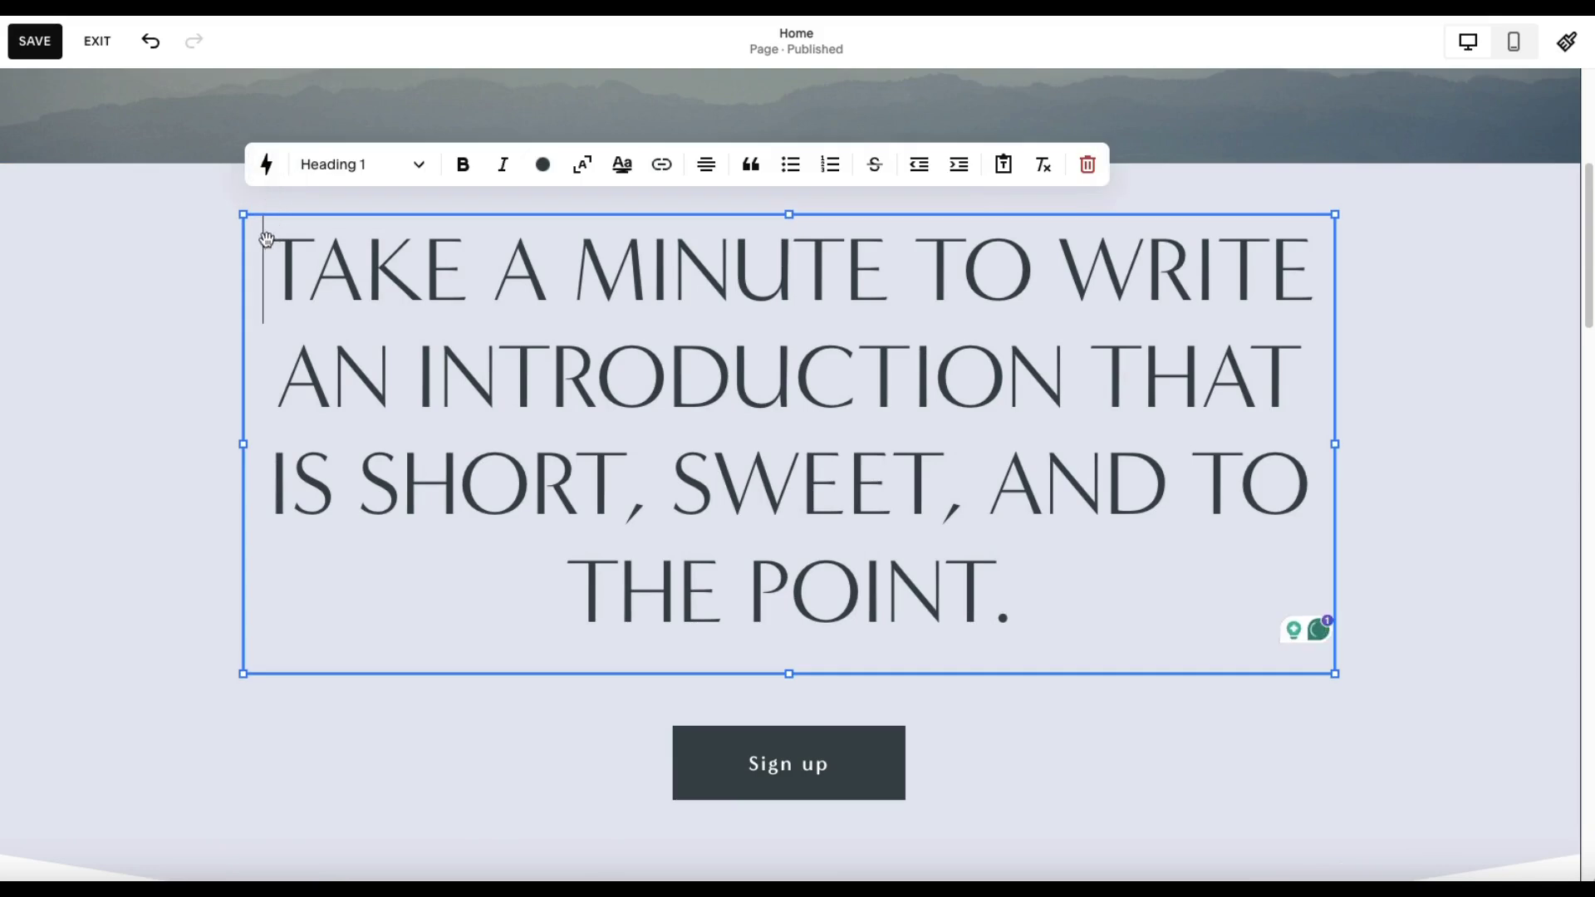
left_click(930, 534)
left_click(1031, 594)
left_click_drag(295, 267, 282, 657)
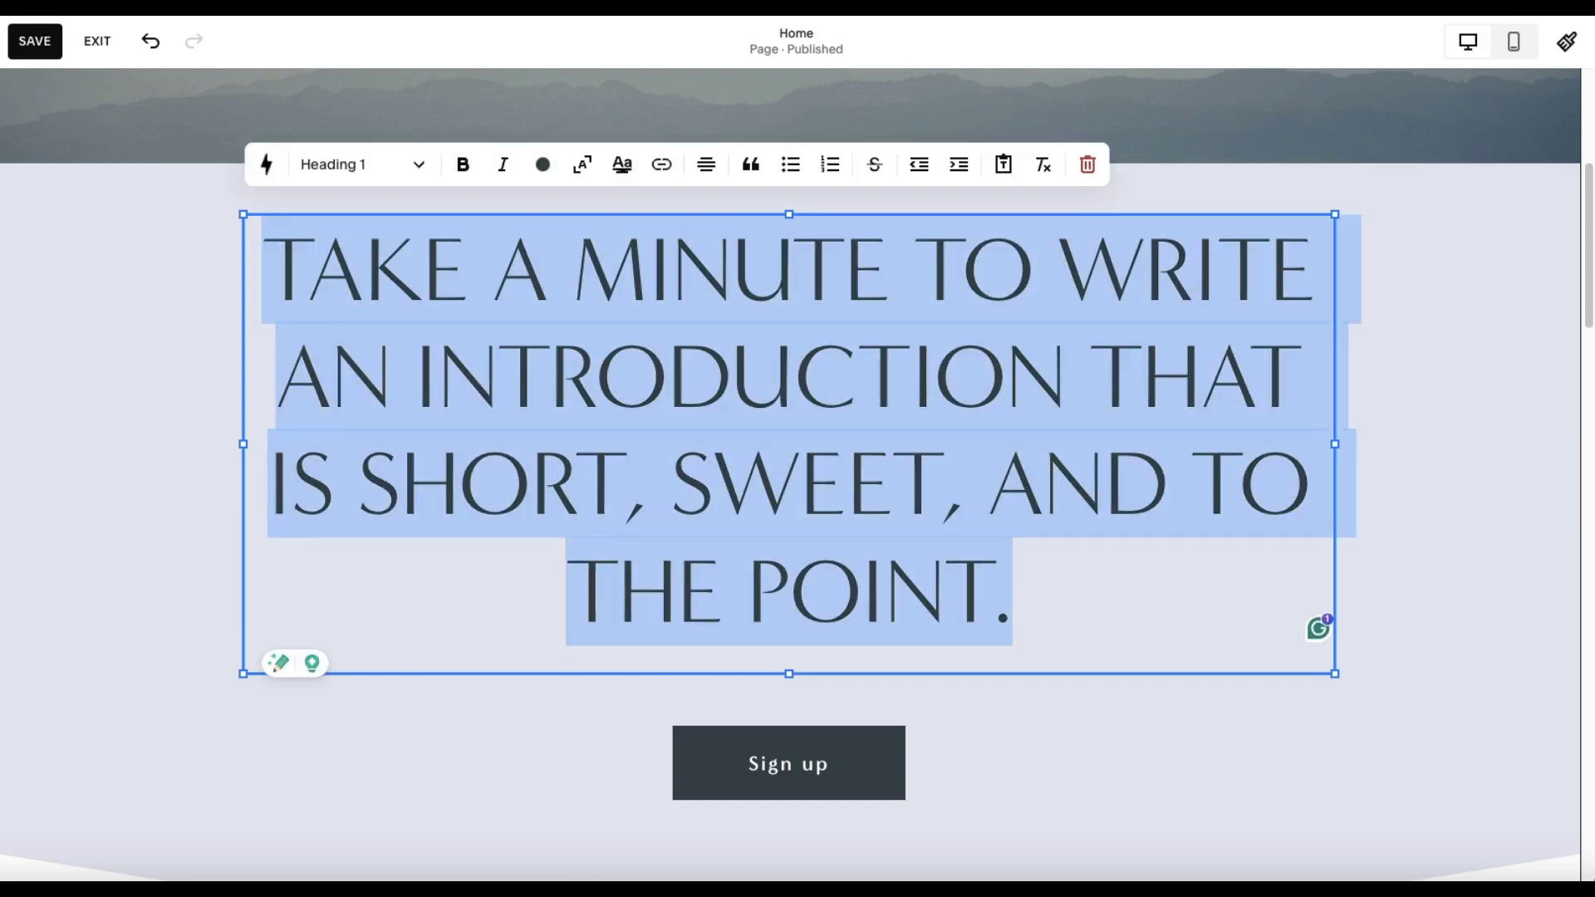
left_click(542, 165)
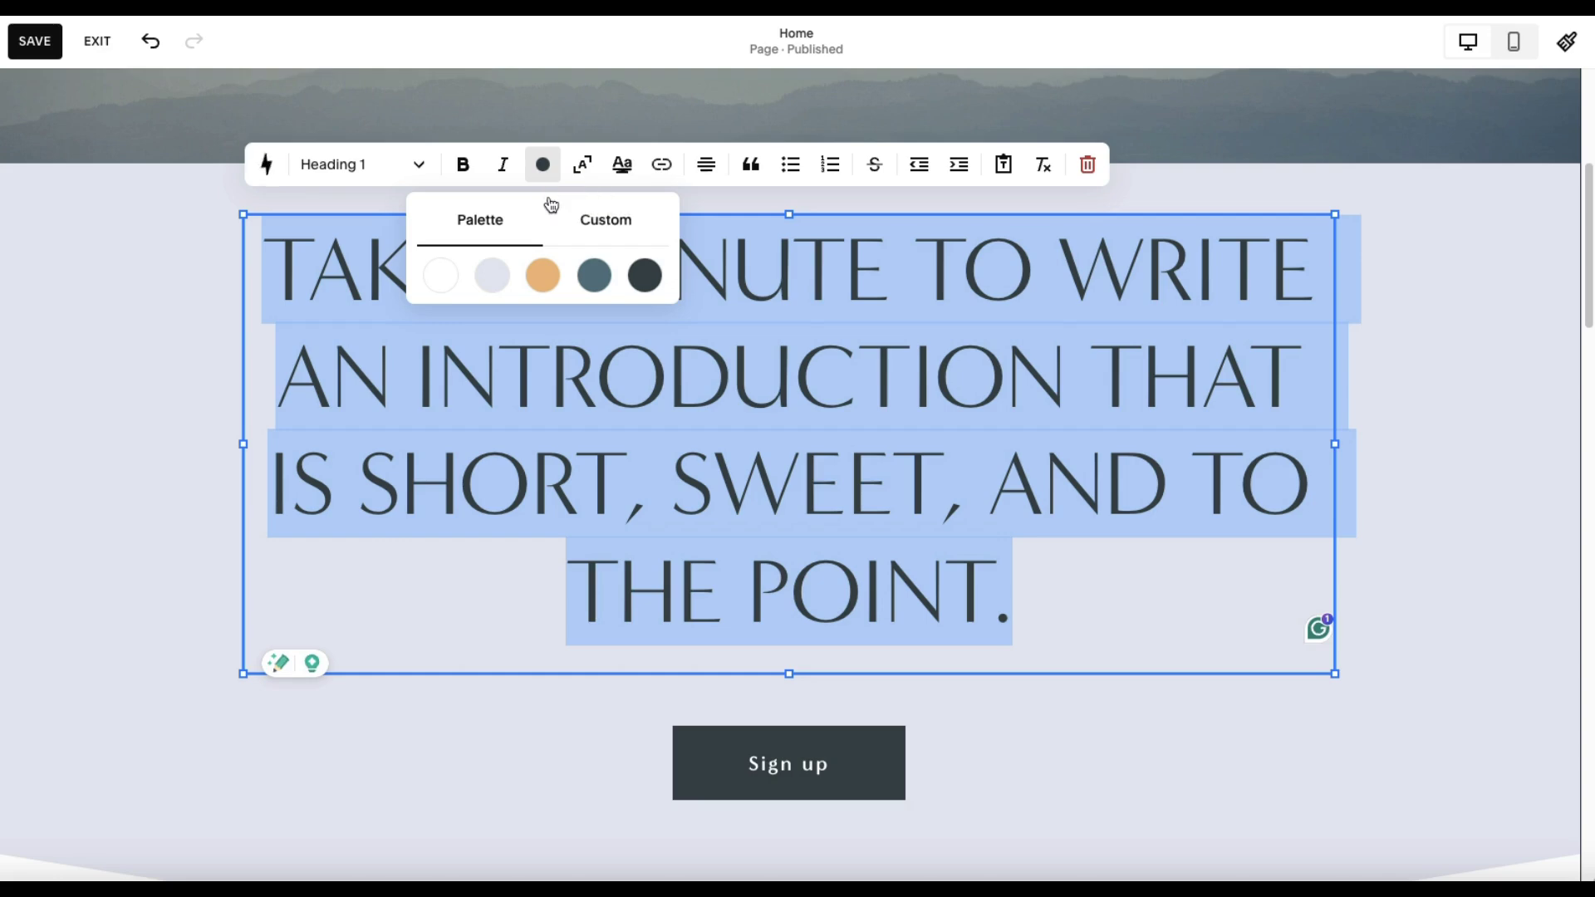
Try white, slate blue and orange on the heading, keep white, and switch to Custom
left_click(437, 280)
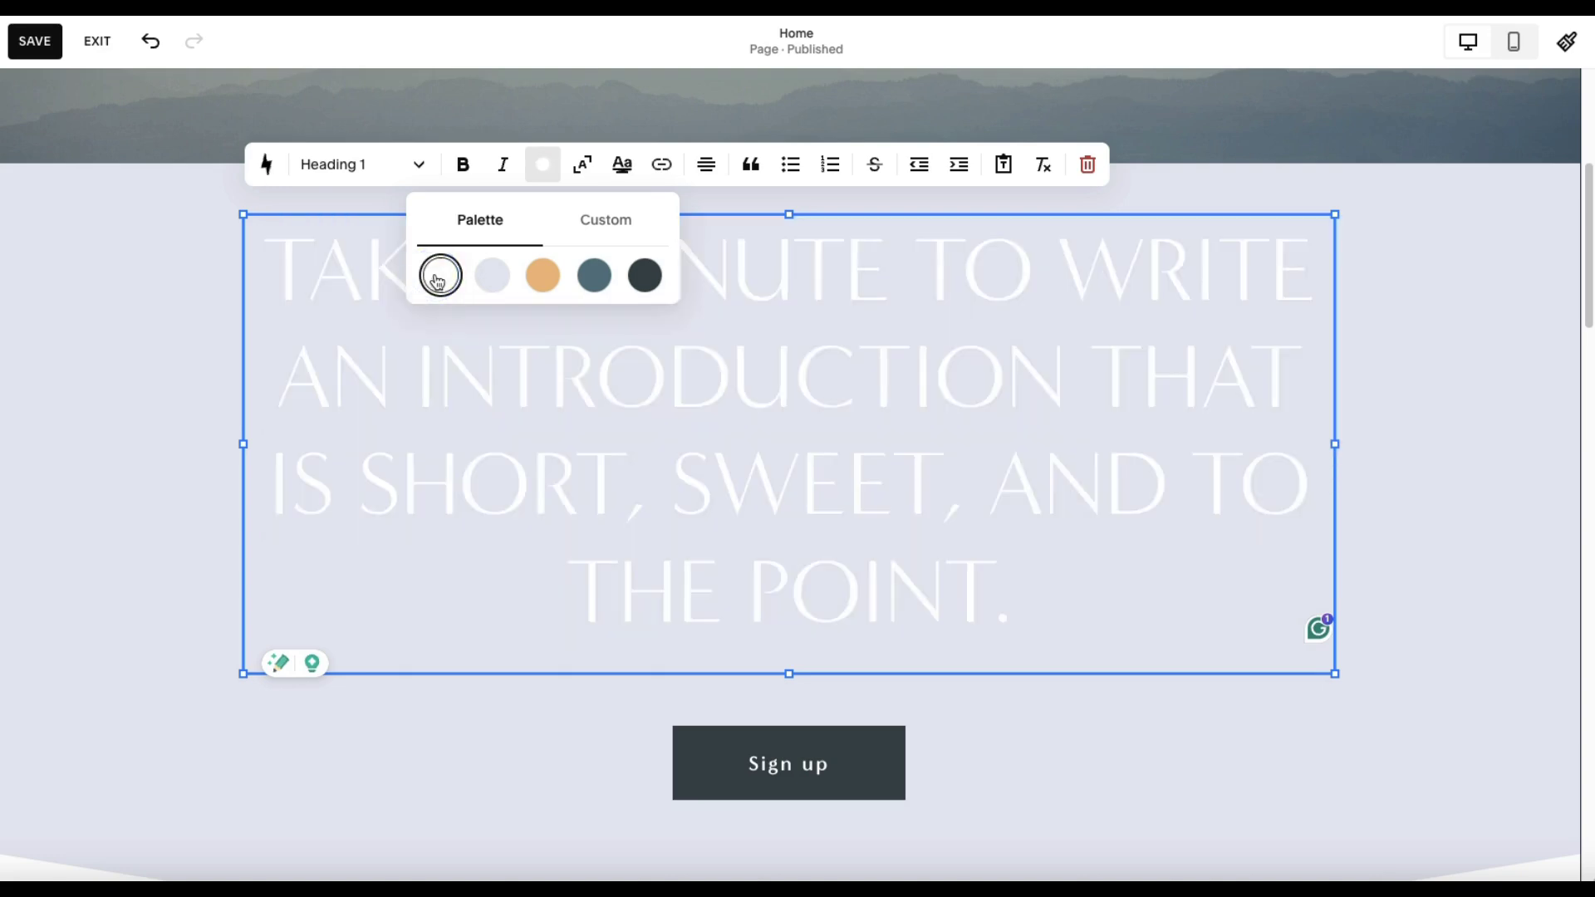
left_click(587, 284)
left_click(544, 278)
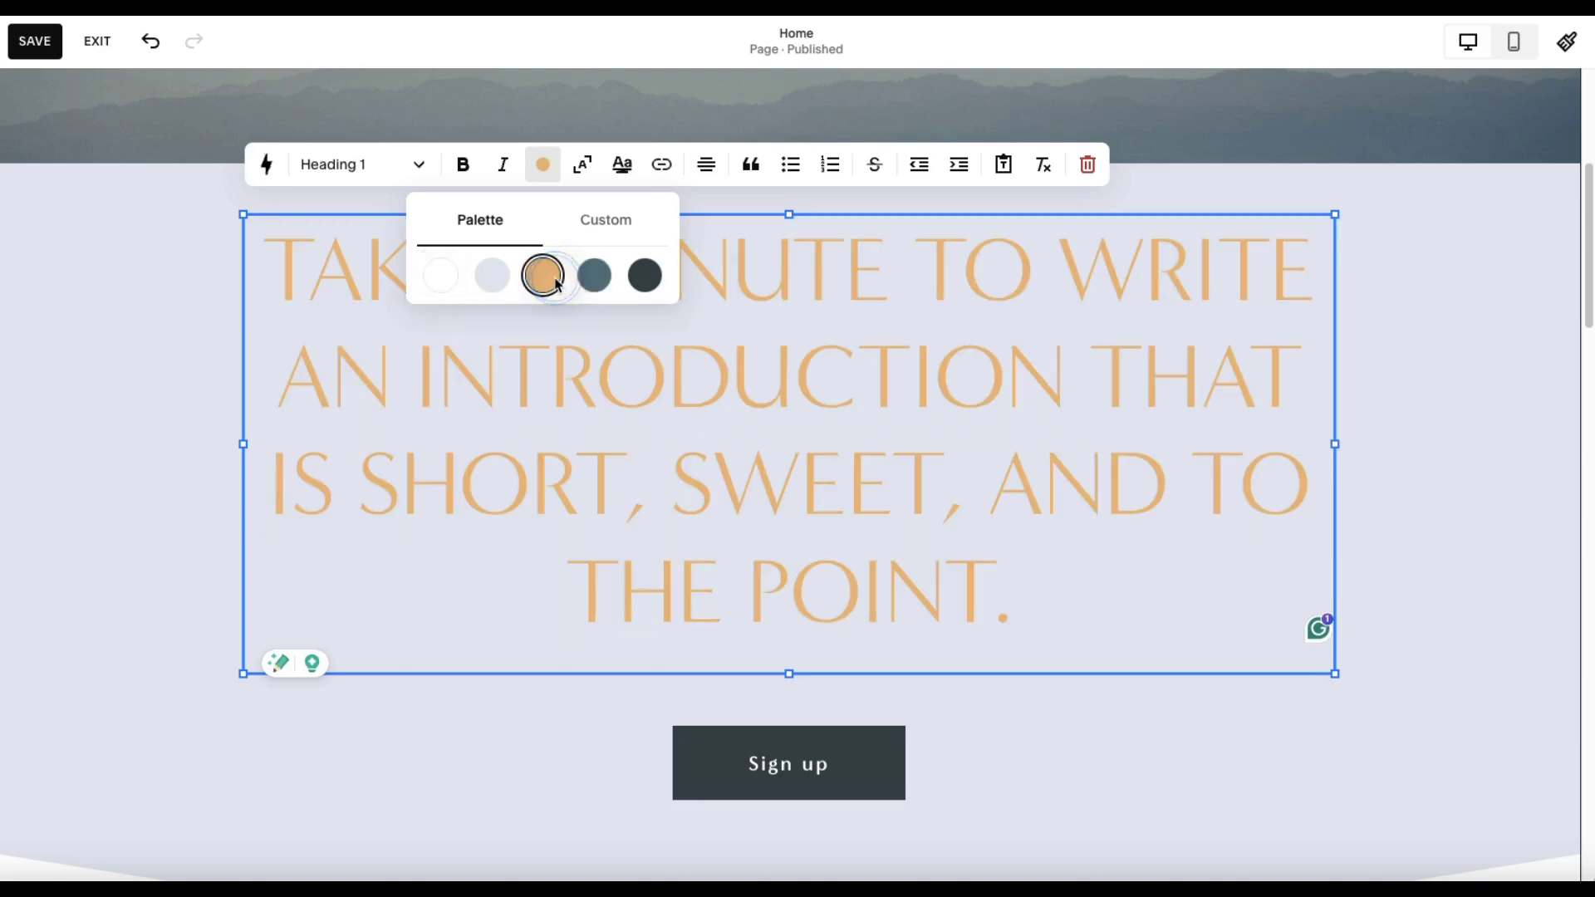
left_click(441, 275)
left_click(613, 220)
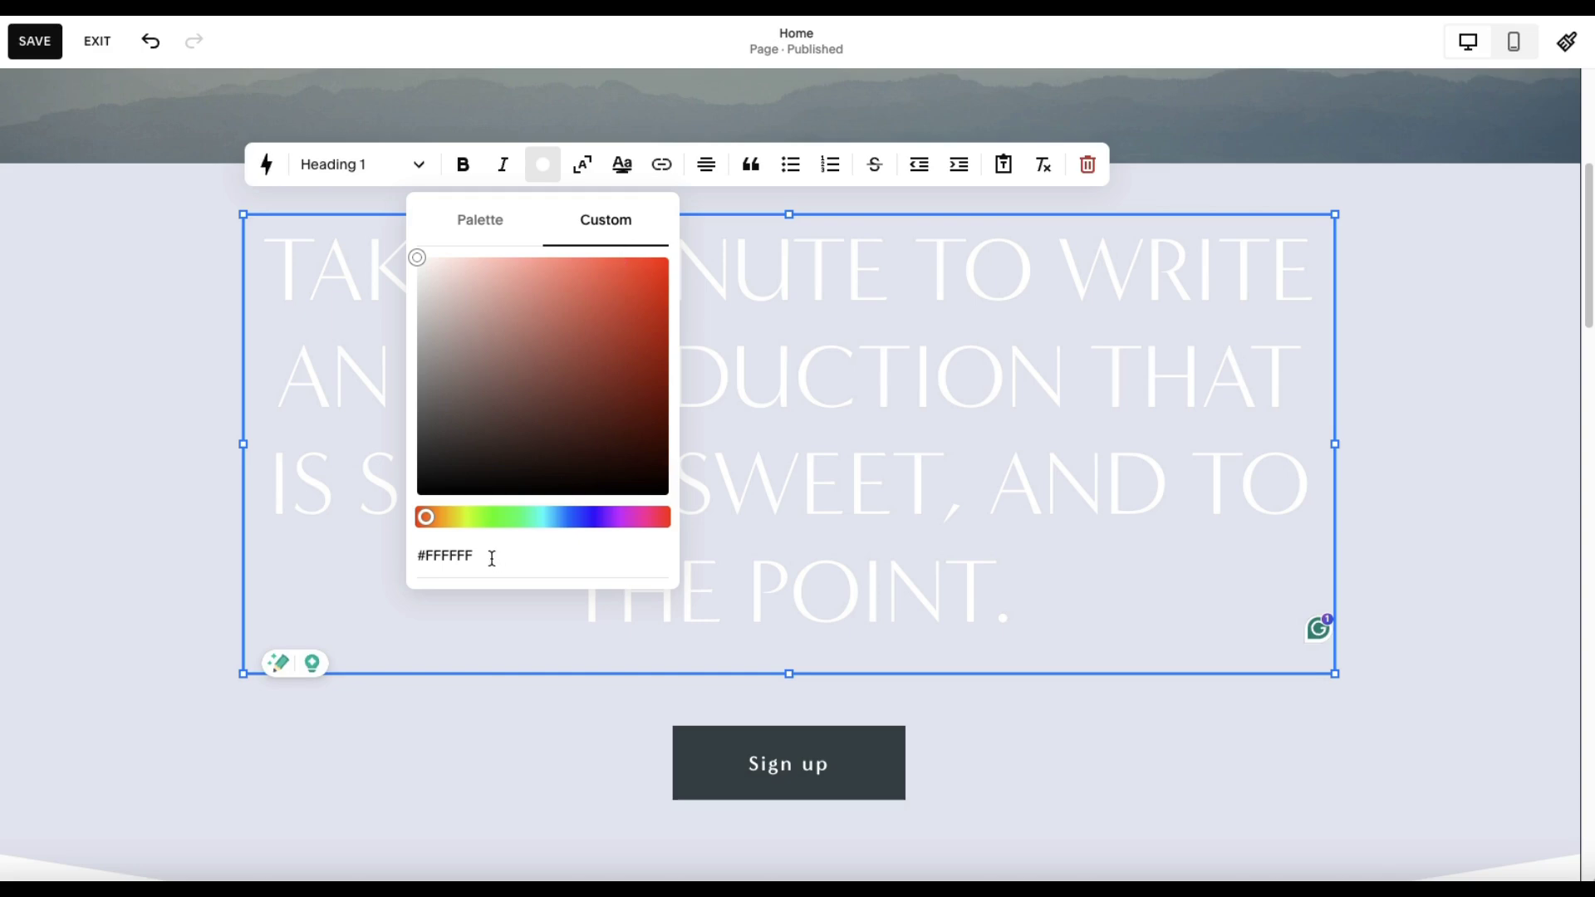
Pick a custom purple for the intro heading with the hue slider and shade square
left_click(626, 518)
left_click_drag(627, 519, 618, 518)
left_click_drag(417, 263, 641, 411)
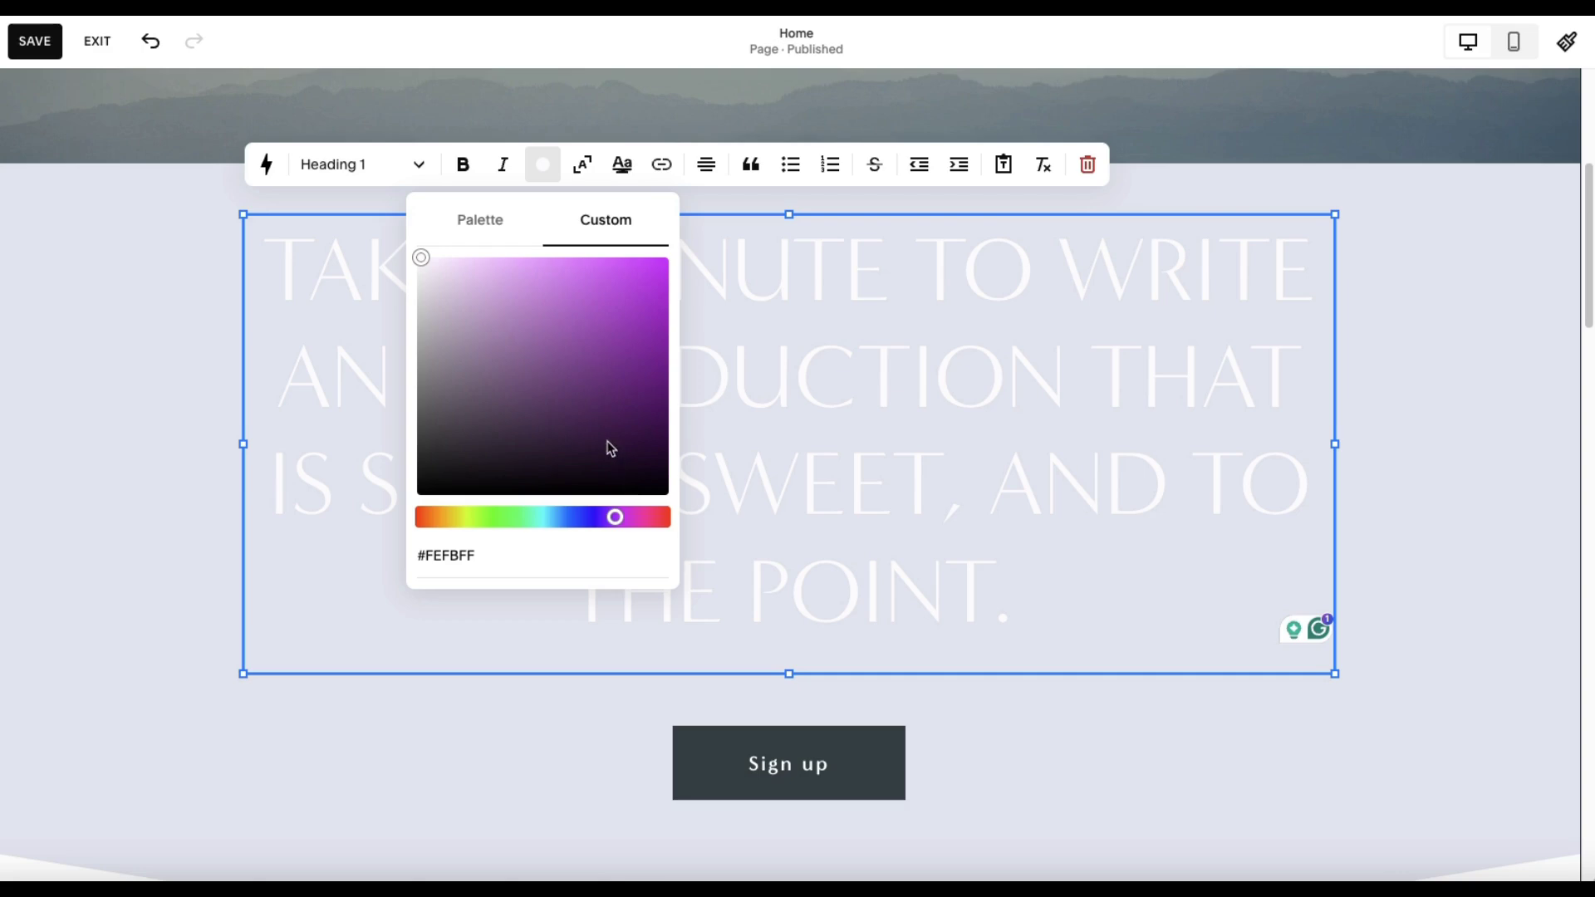
left_click(544, 294)
left_click(132, 321)
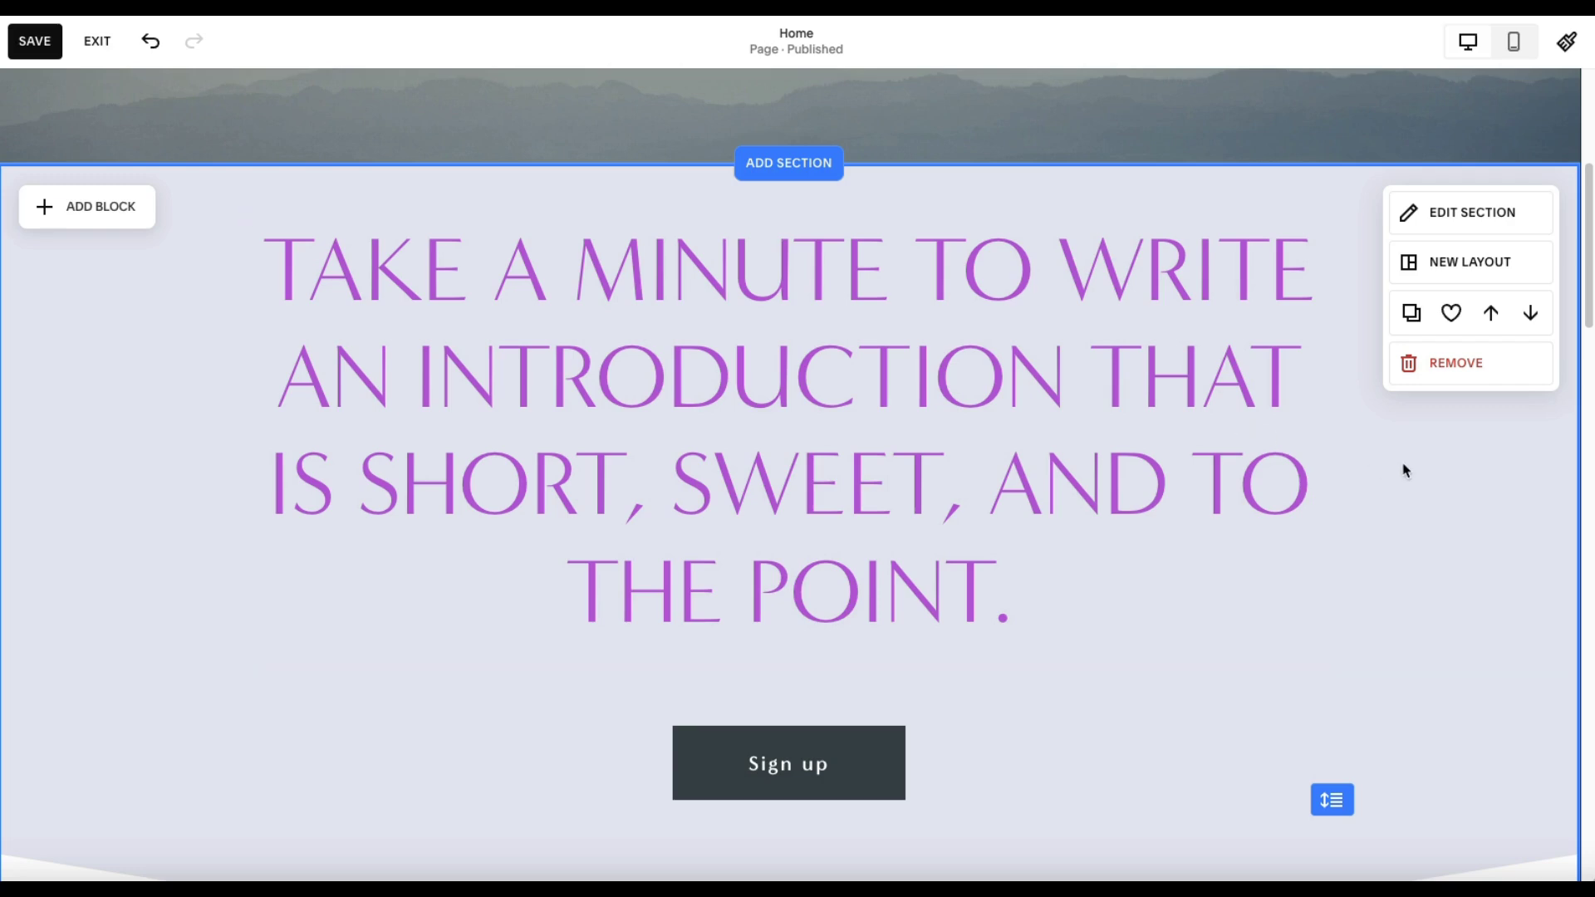
left_click(1042, 471)
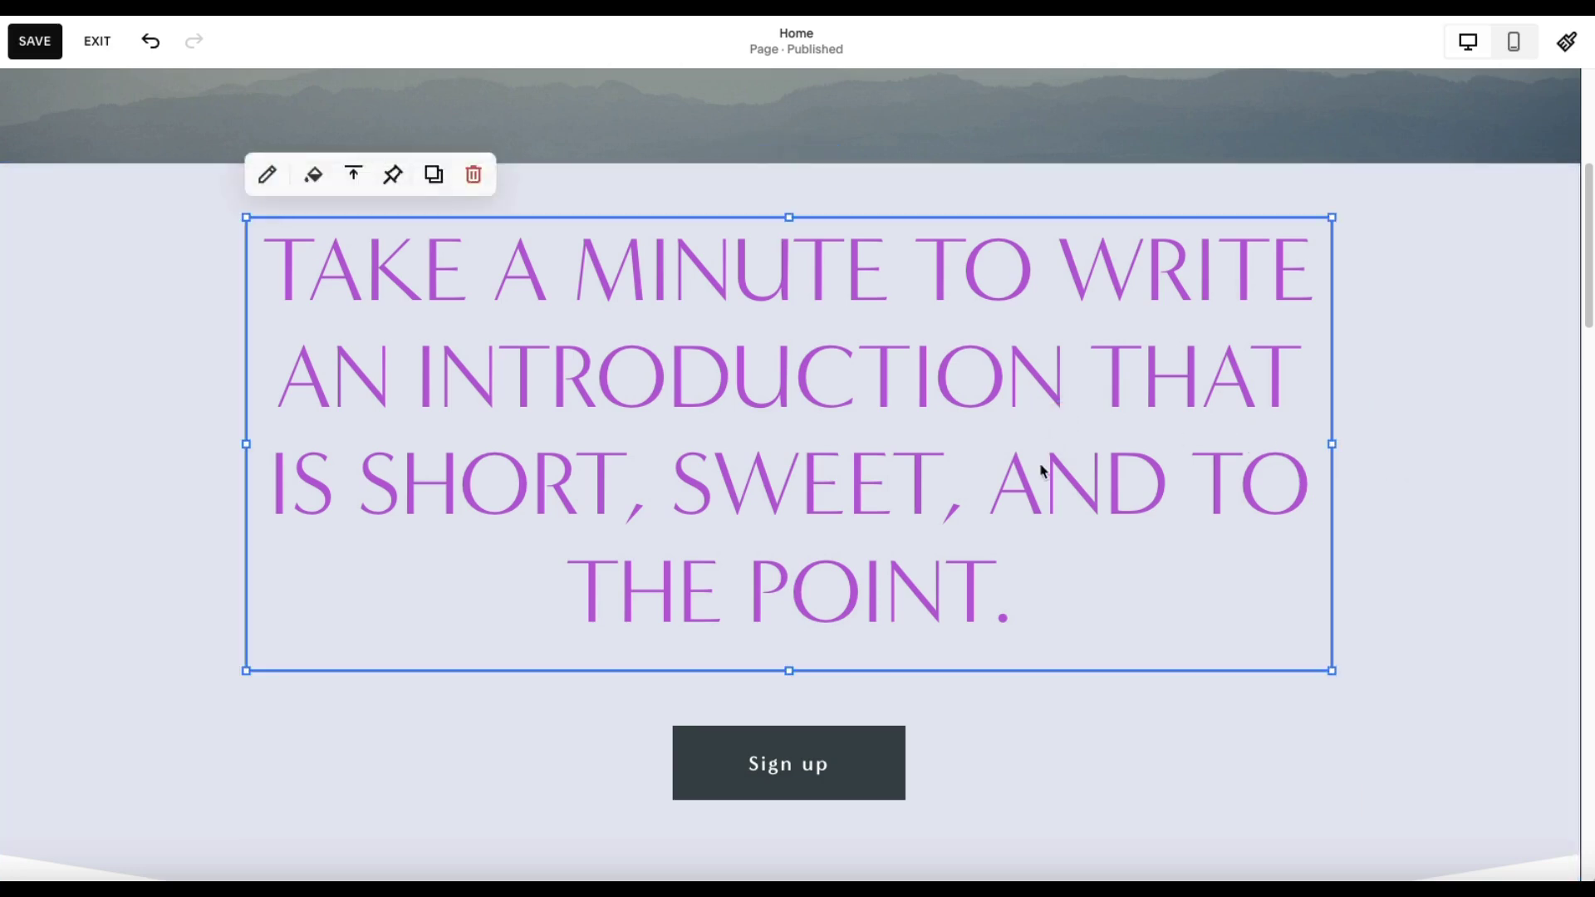
Add highlight underlines to the heading lines and color them custom red (RGB 220 67 67)
double_click(1043, 472)
left_click(621, 164)
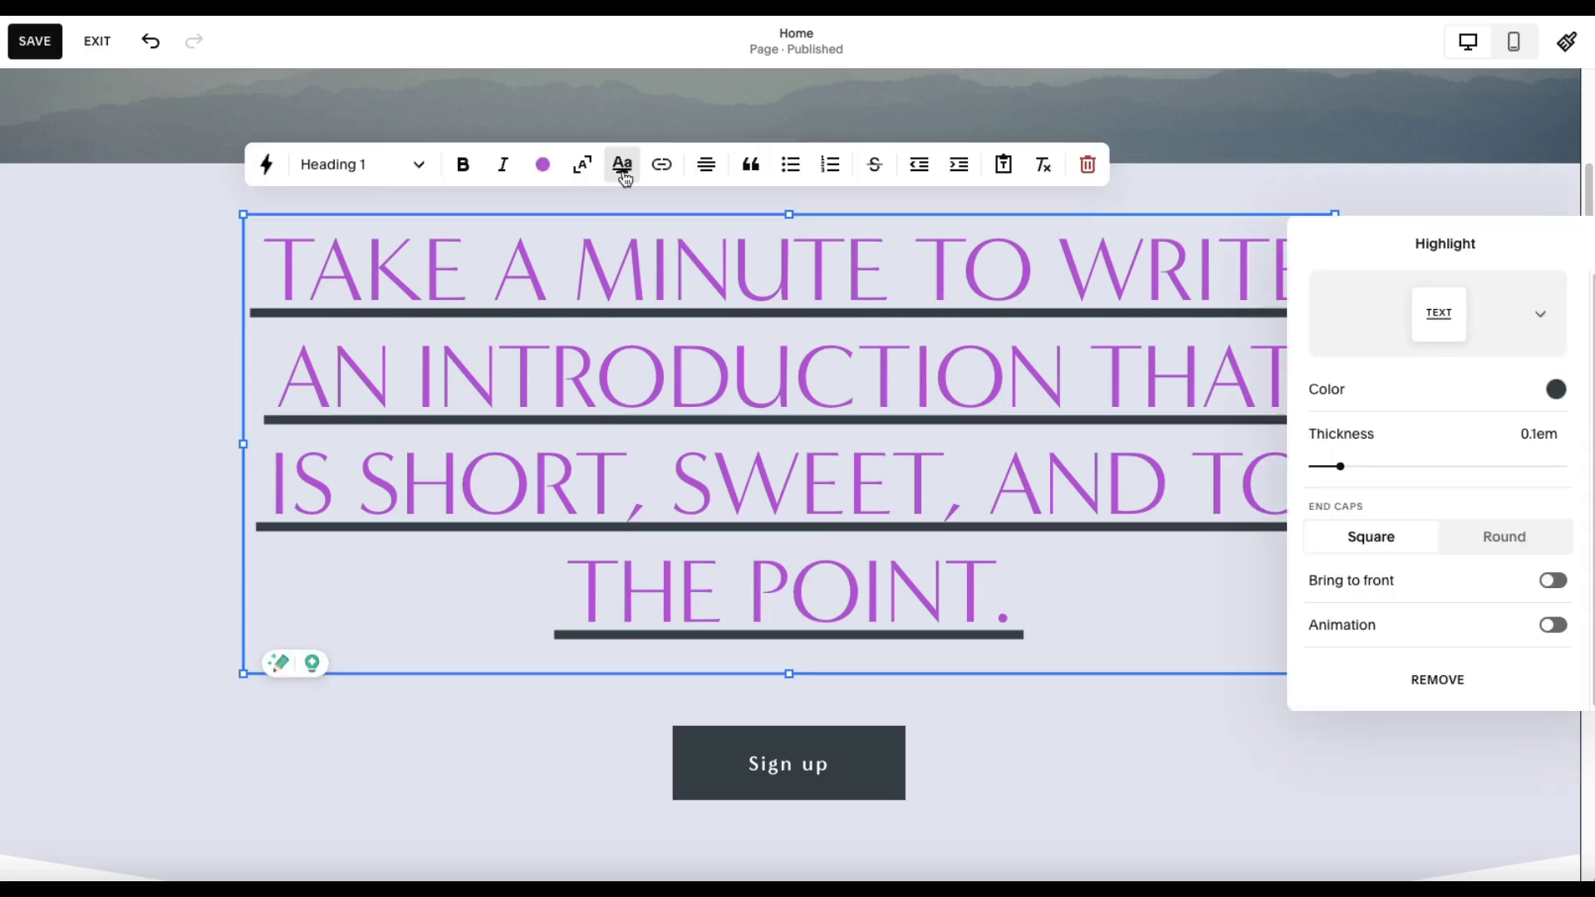
left_click(1556, 391)
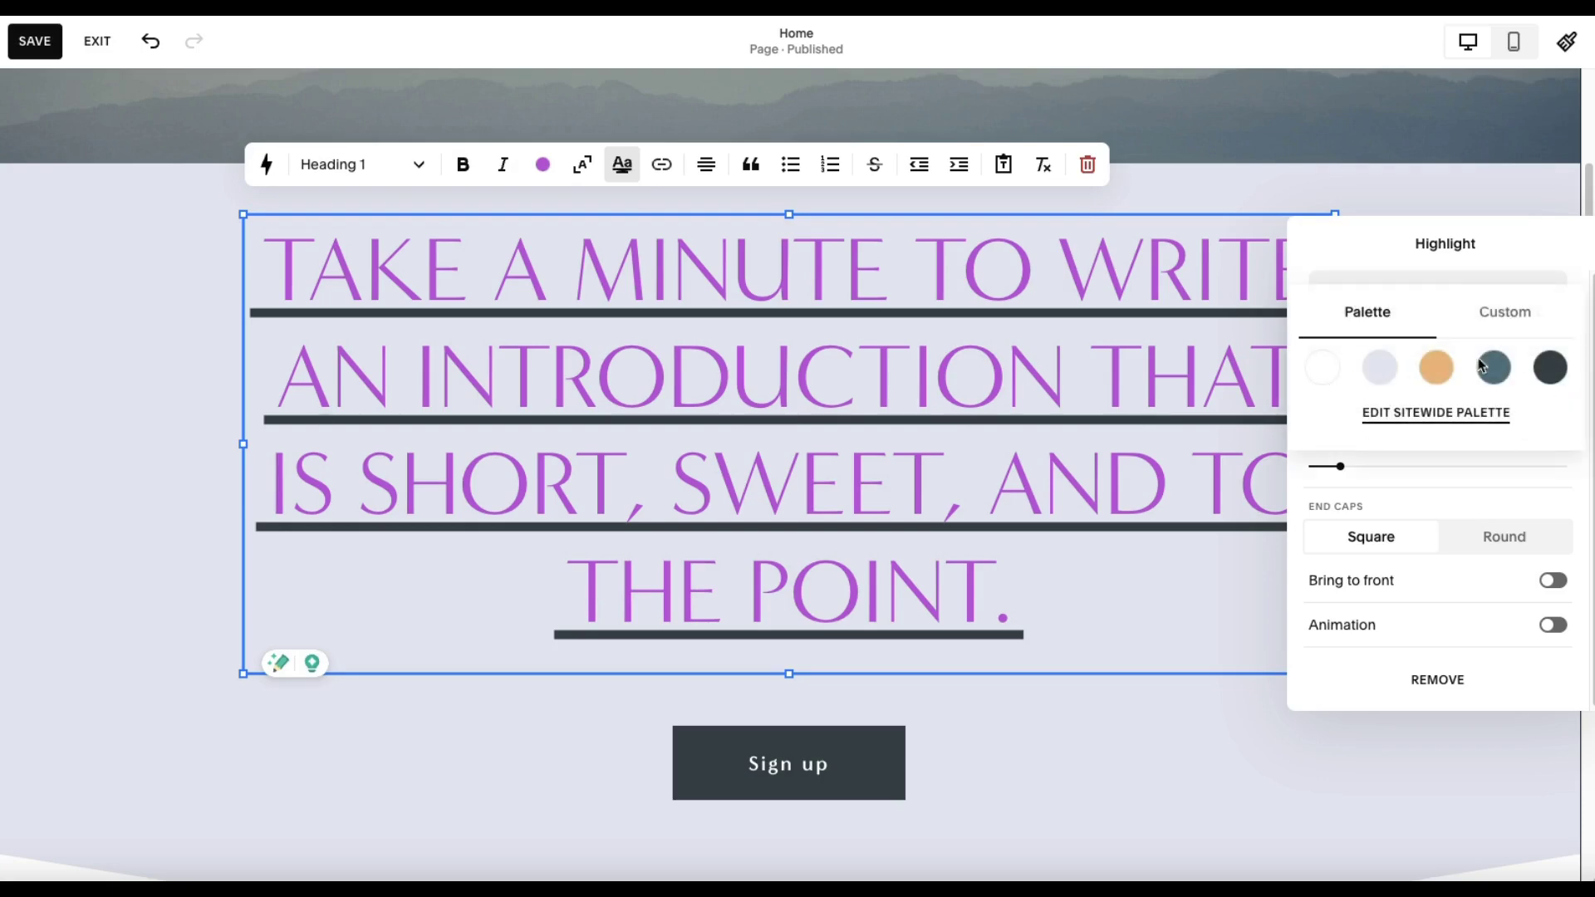
left_click(1506, 313)
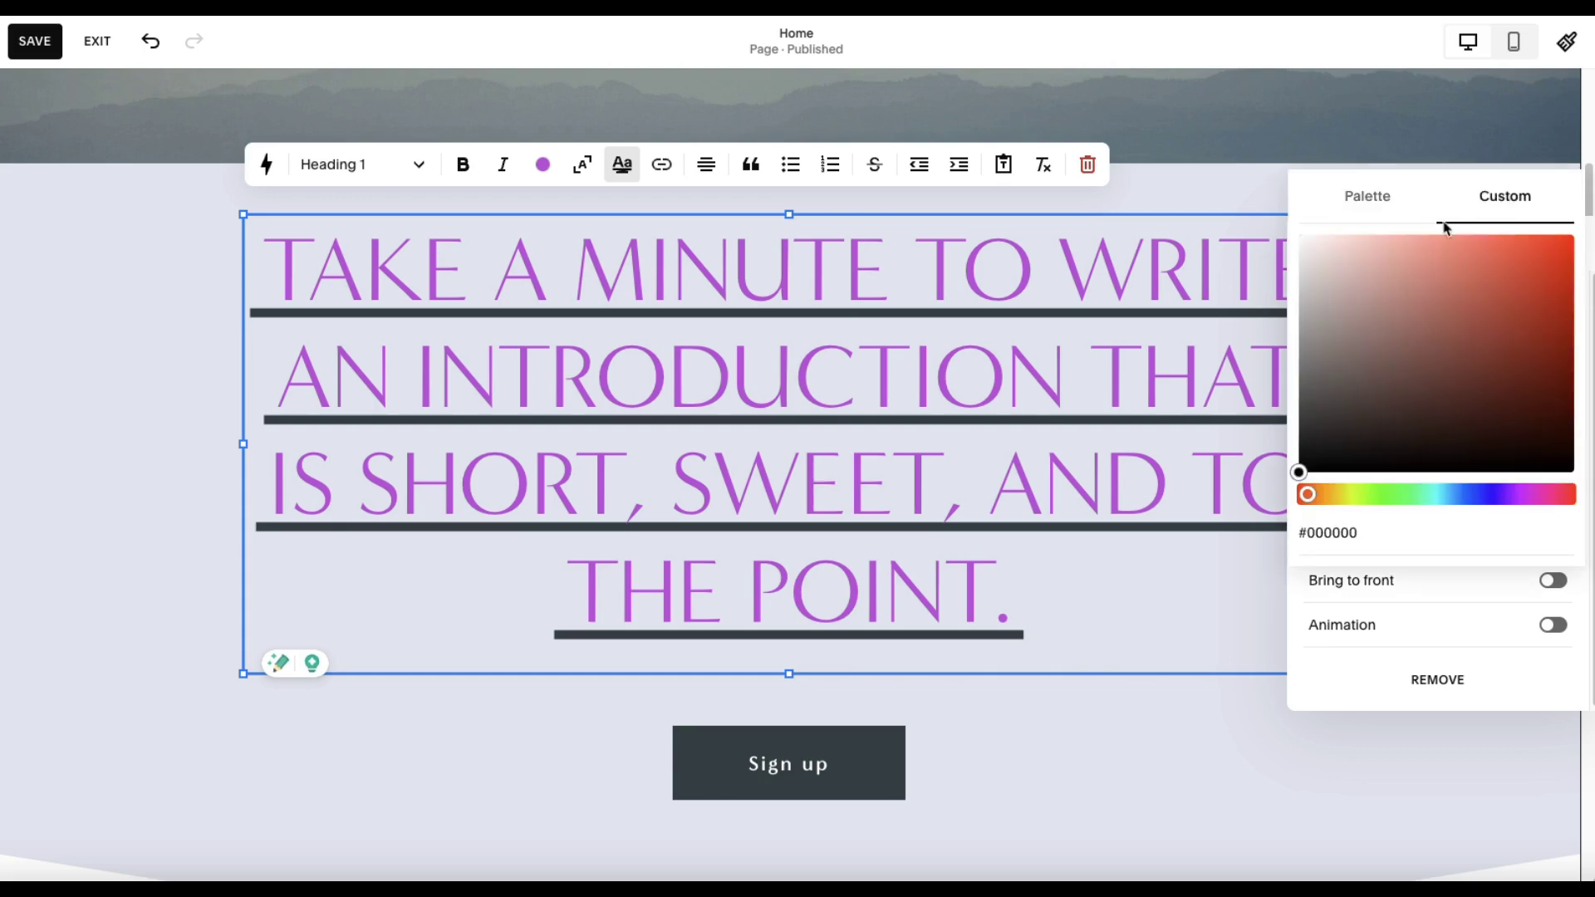
left_click(1388, 196)
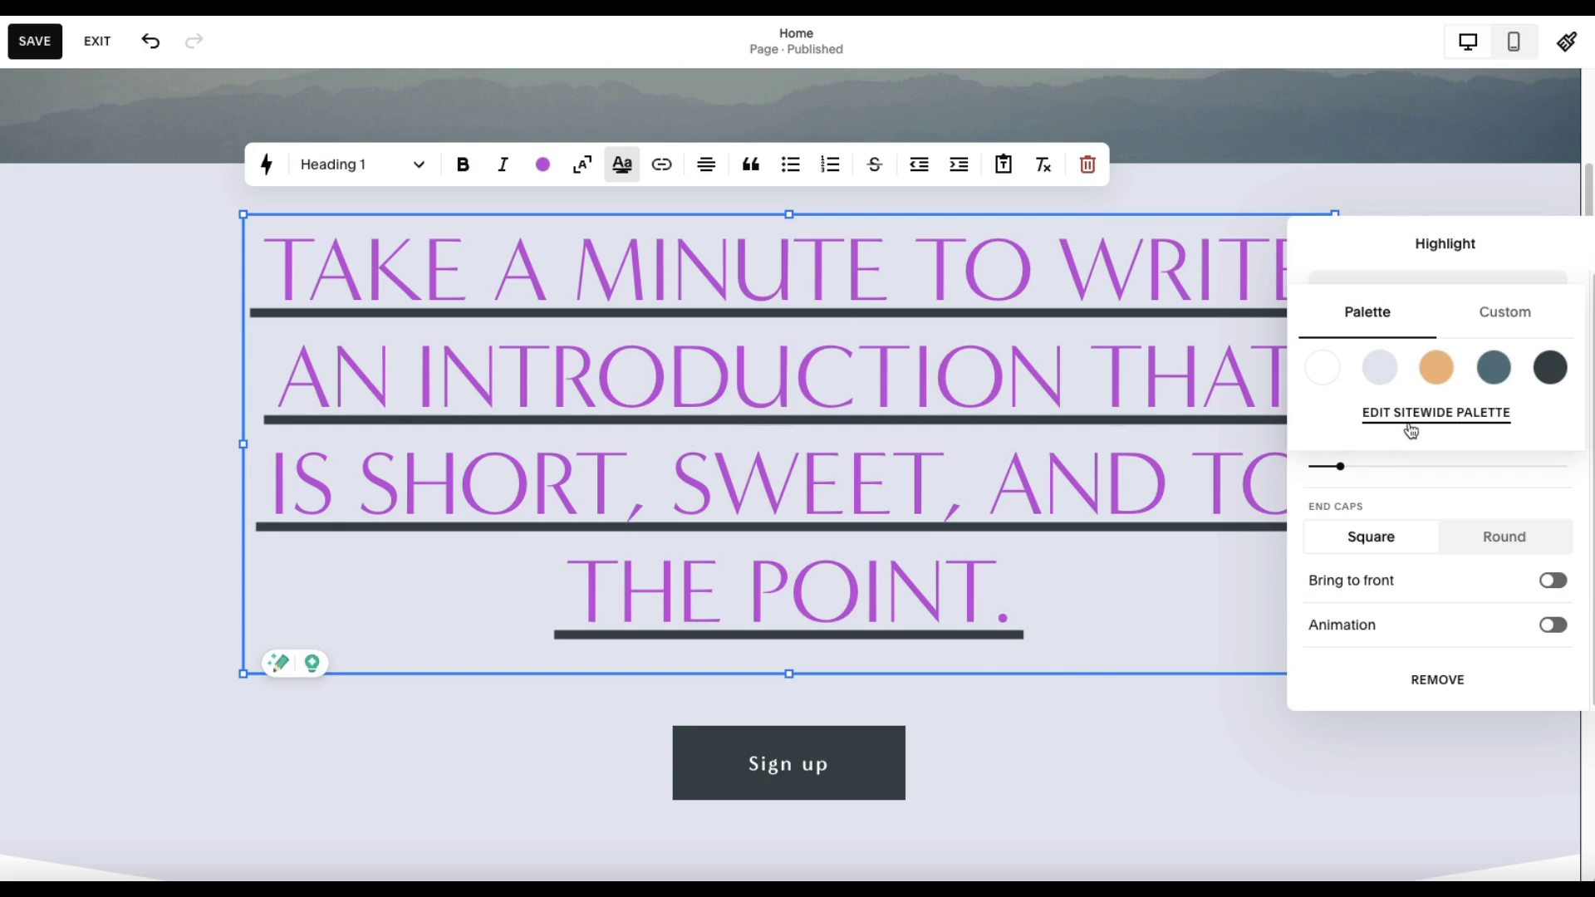
left_click(1499, 322)
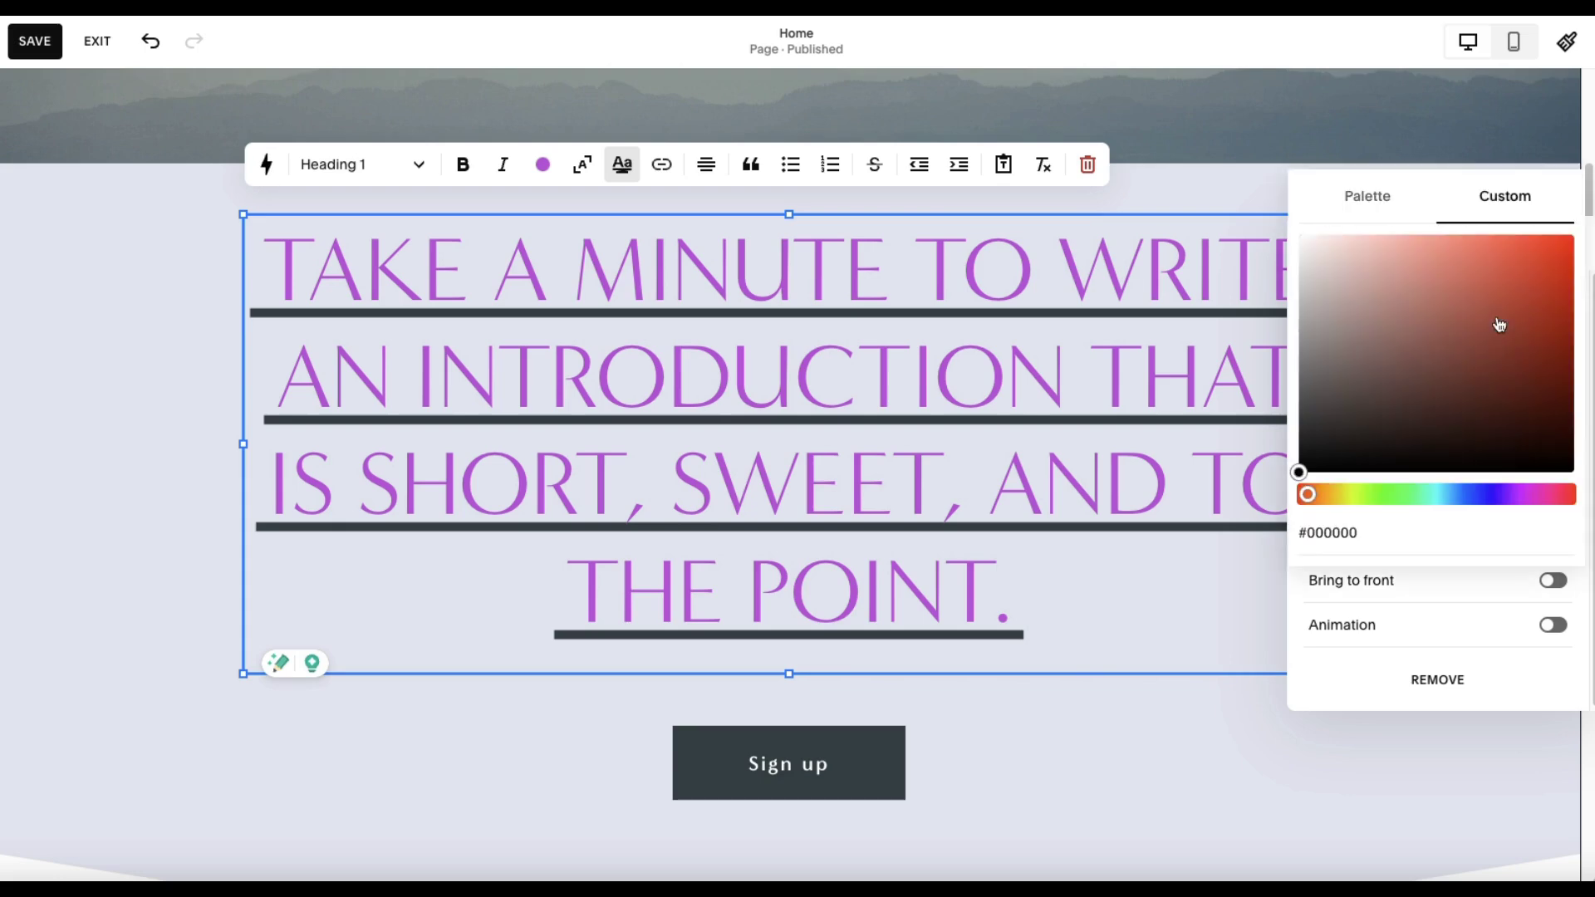
mouse_move(1301, 473)
left_mouse_down()
mouse_move(1442, 395)
mouse_move(1413, 260)
mouse_move(1357, 243)
mouse_move(1491, 253)
left_mouse_up()
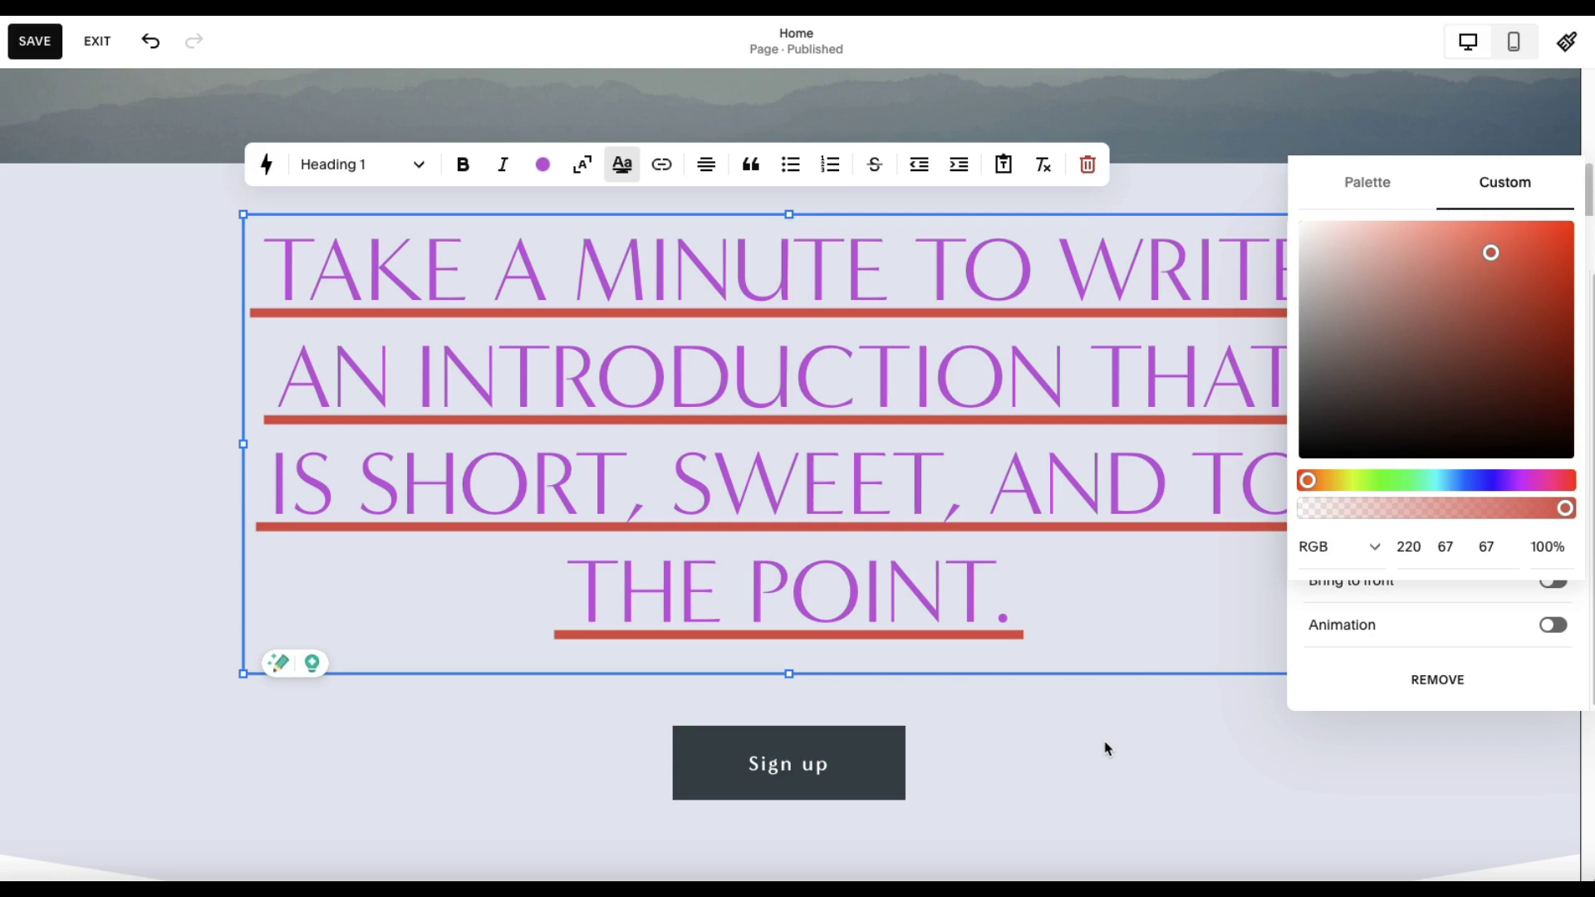
left_click(1170, 741)
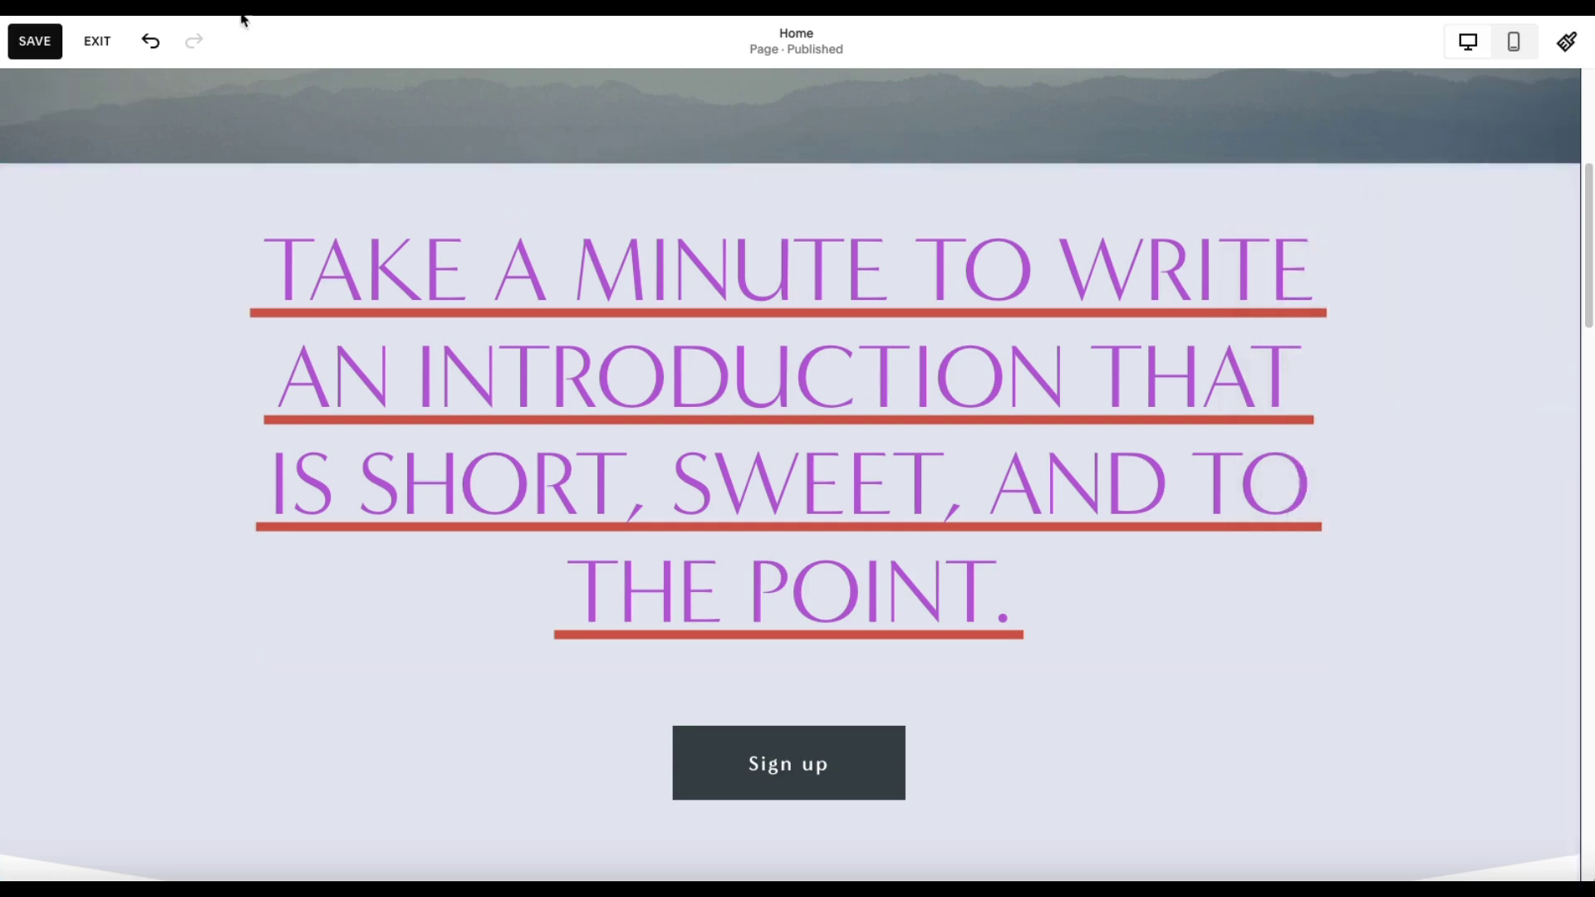
Undo the highlight colour and underline, and turn on the text block's background
left_click(144, 43)
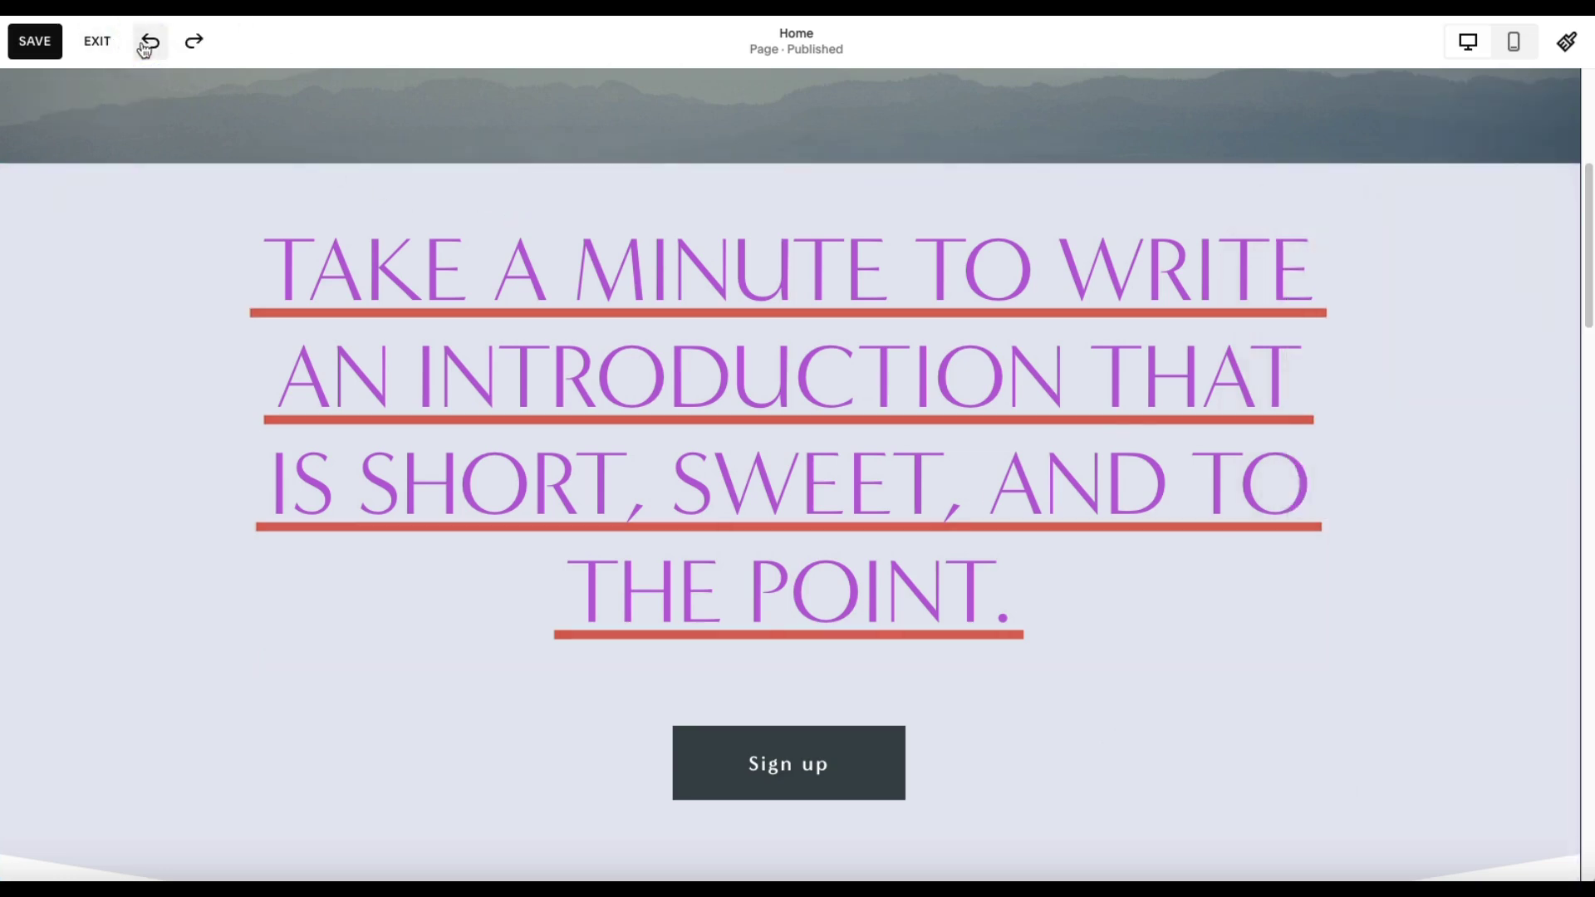
left_click(144, 45)
left_click(314, 171)
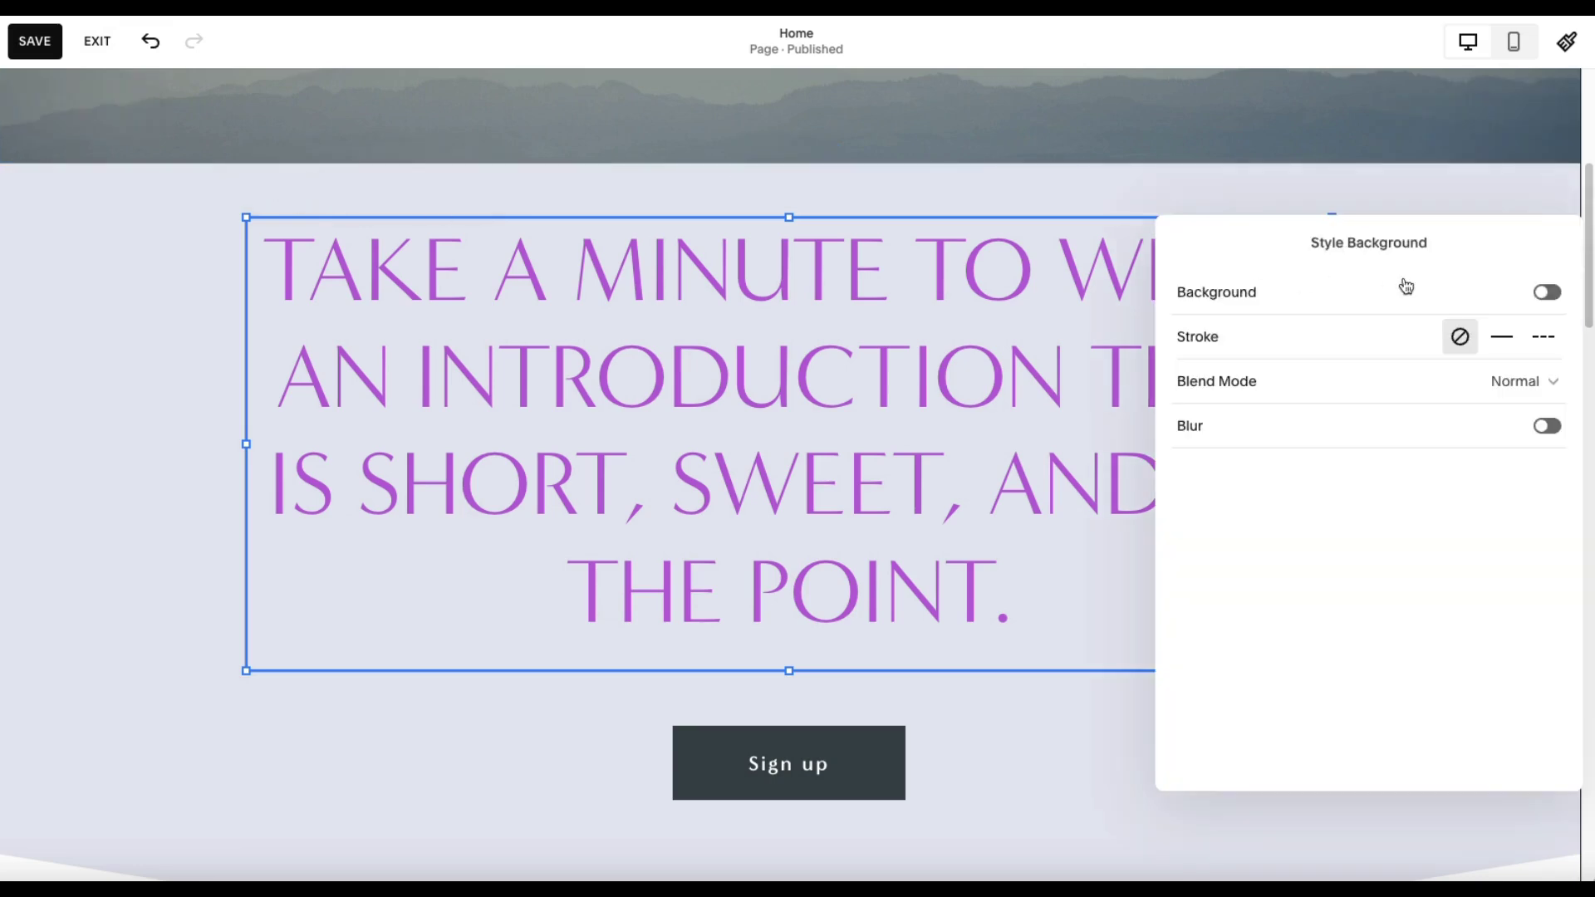
left_click(1546, 292)
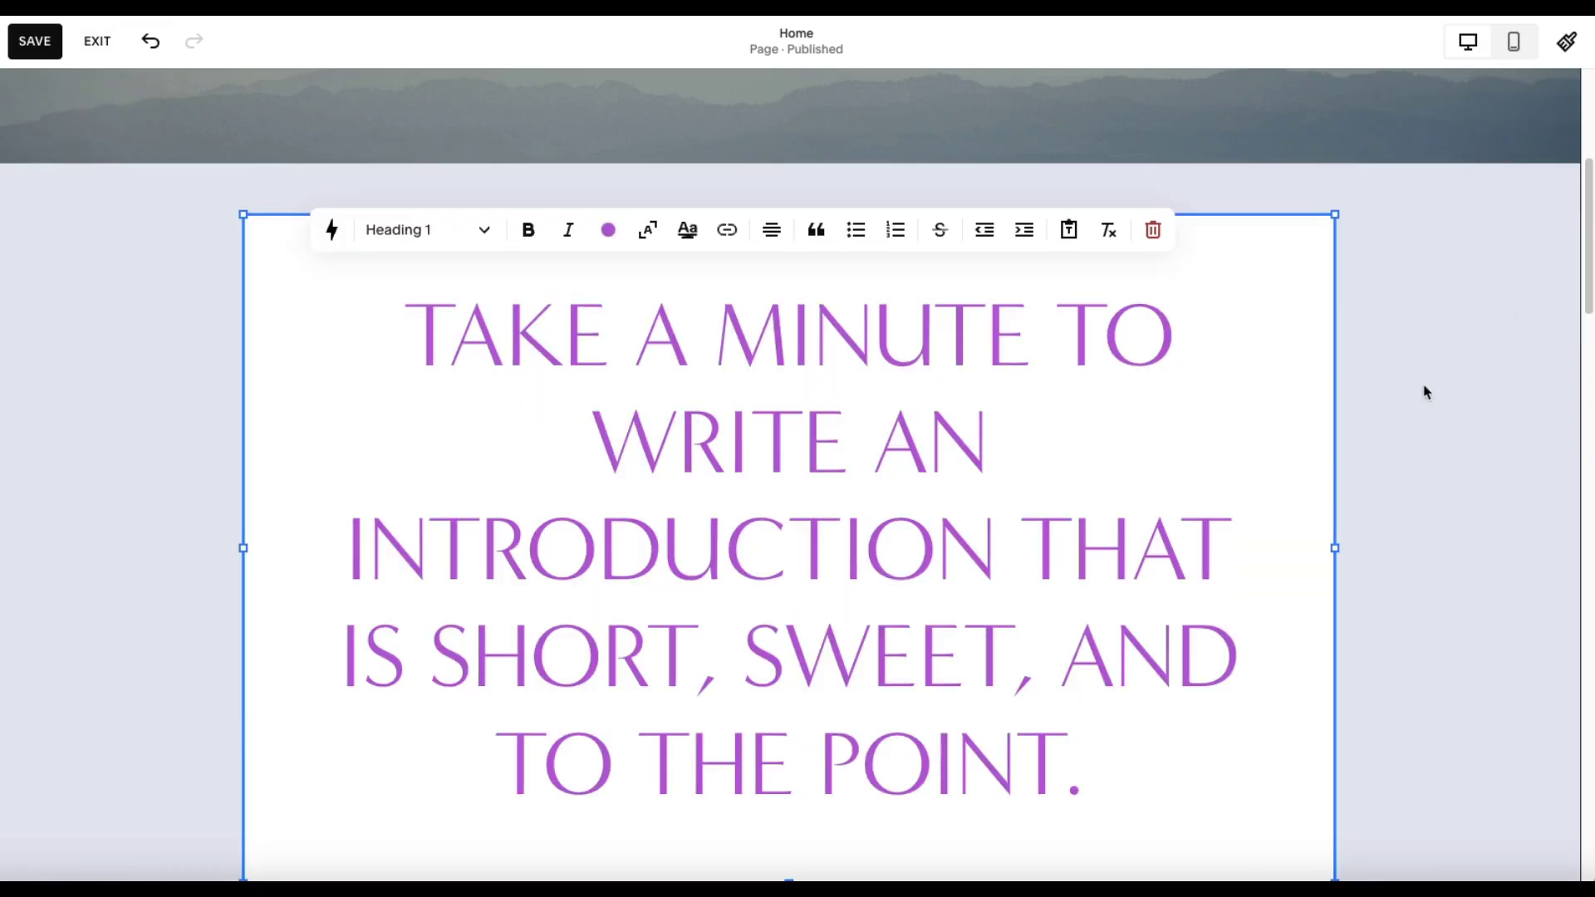
scroll(1039, 612, "down", 1)
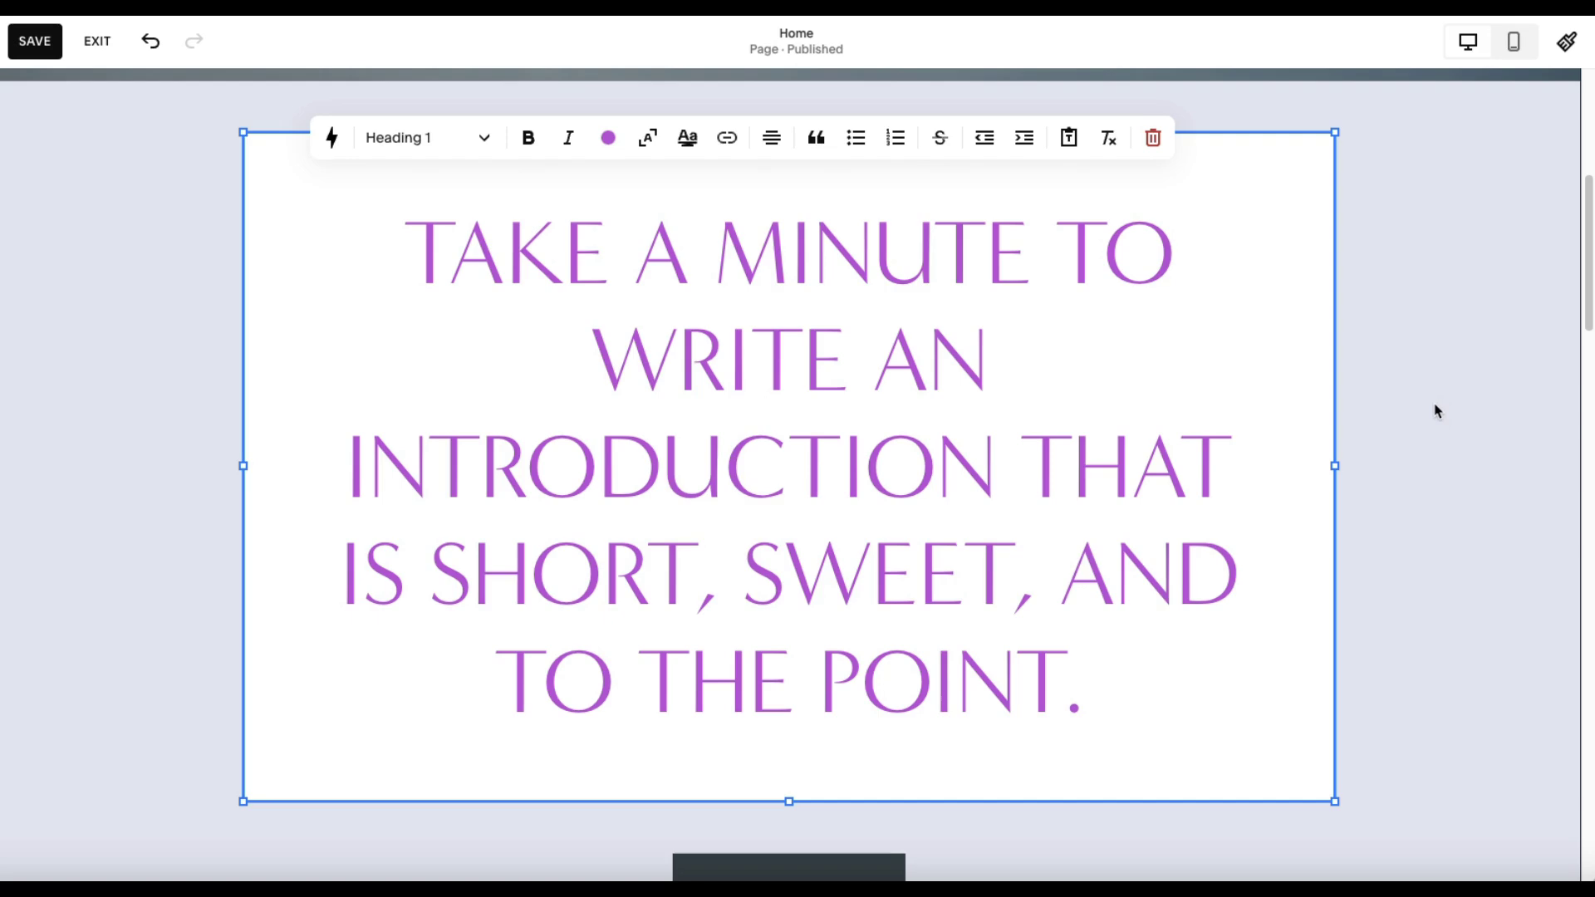
Reselect the heading text block and try an orange background colour
key("Escape")
scroll(304, 359, "up", 2)
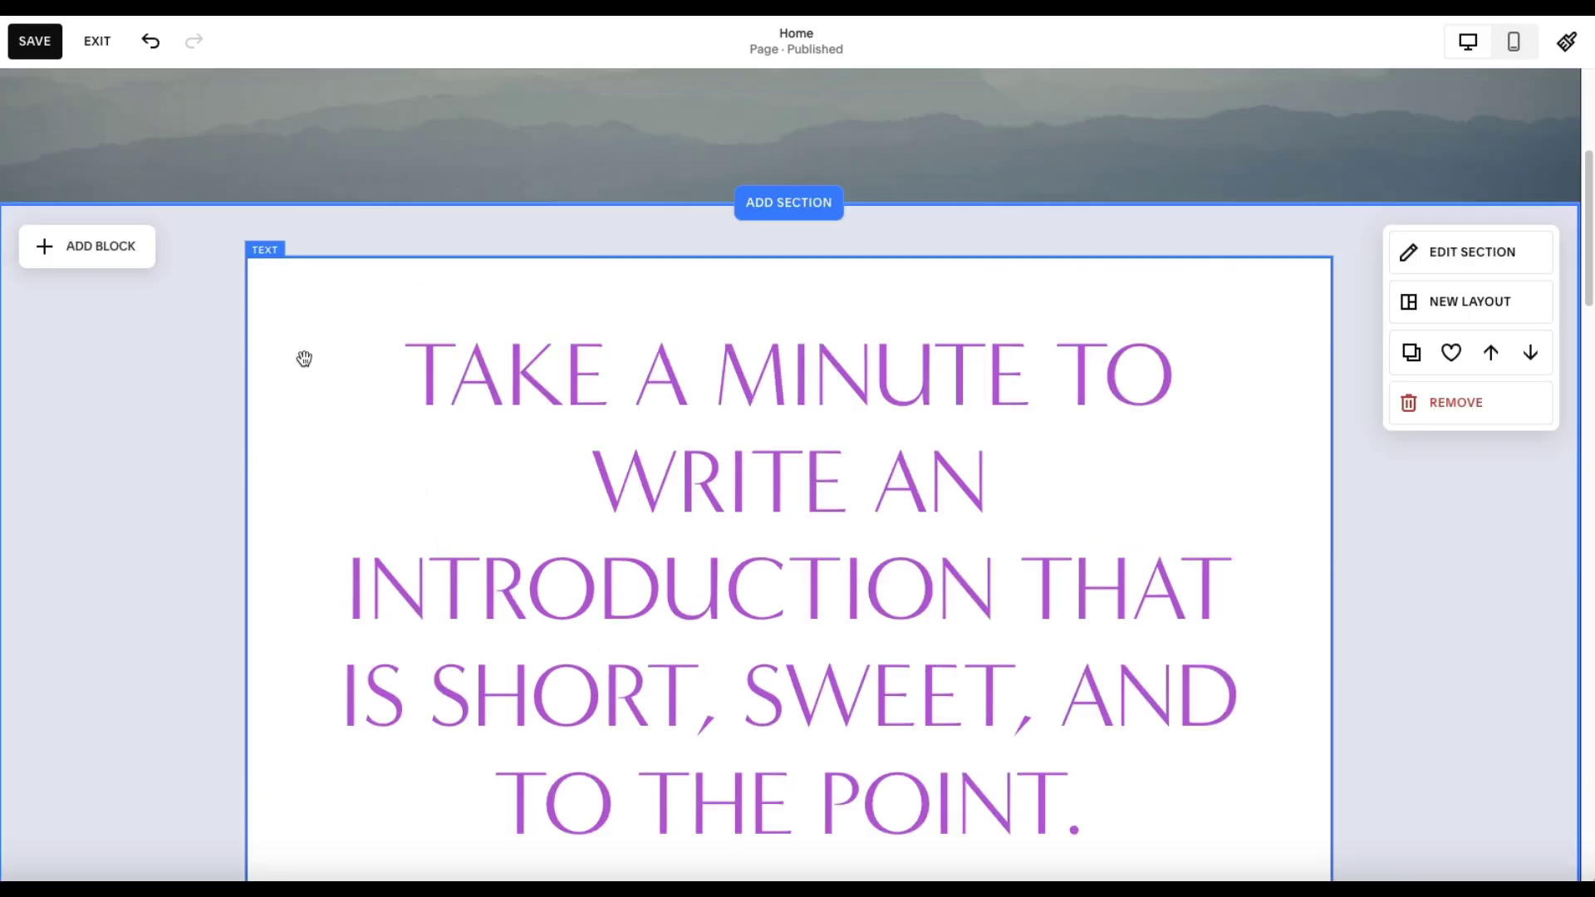
left_click(249, 285)
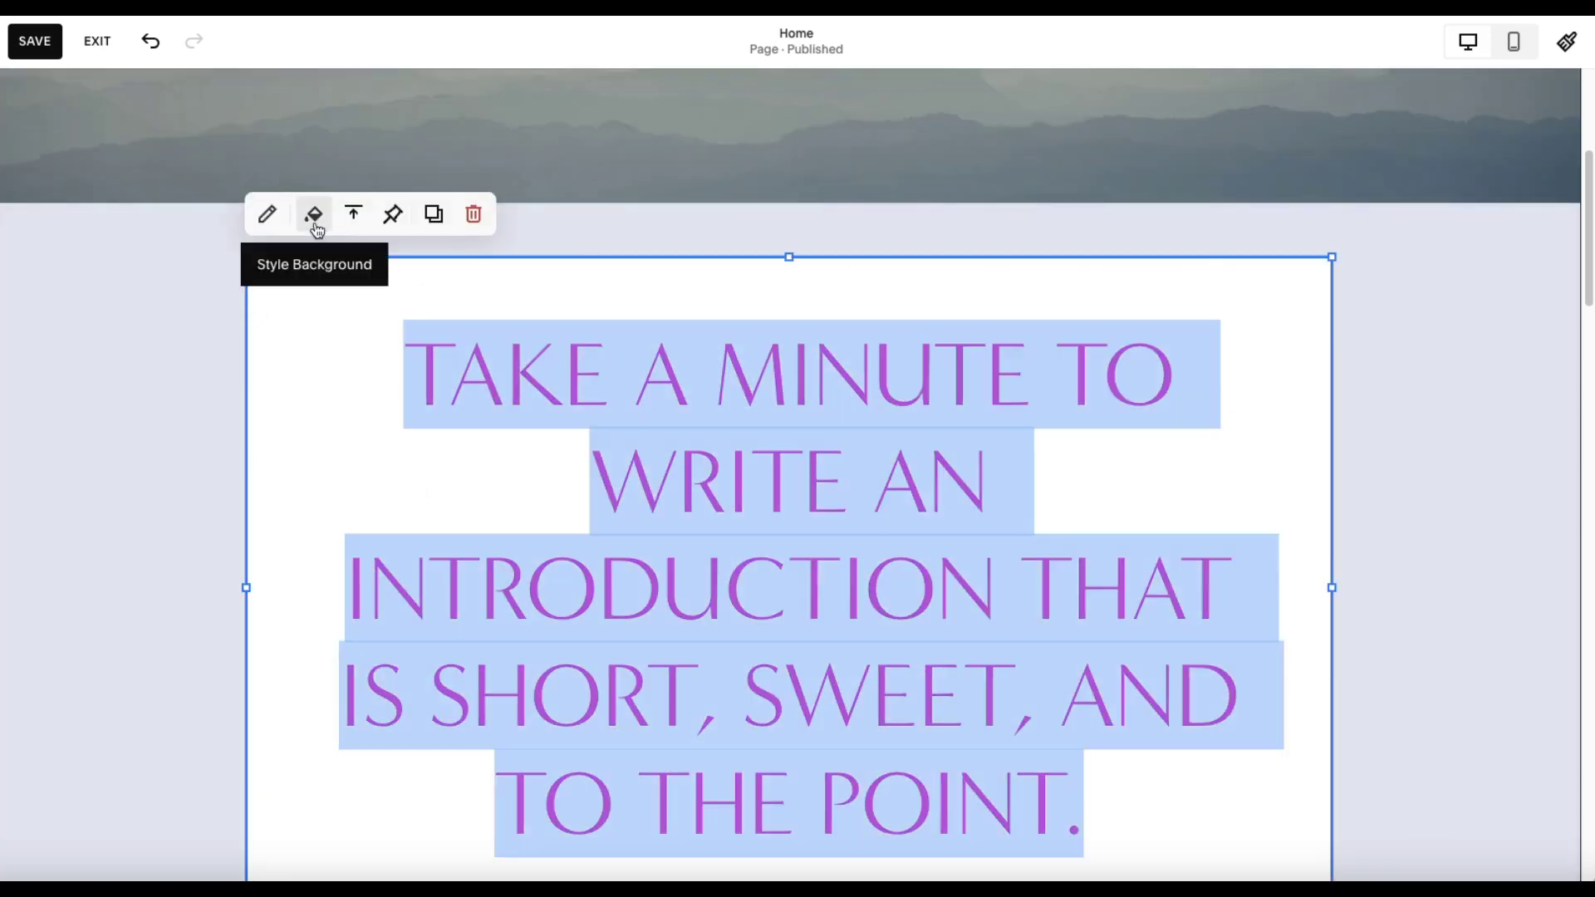
left_click(315, 218)
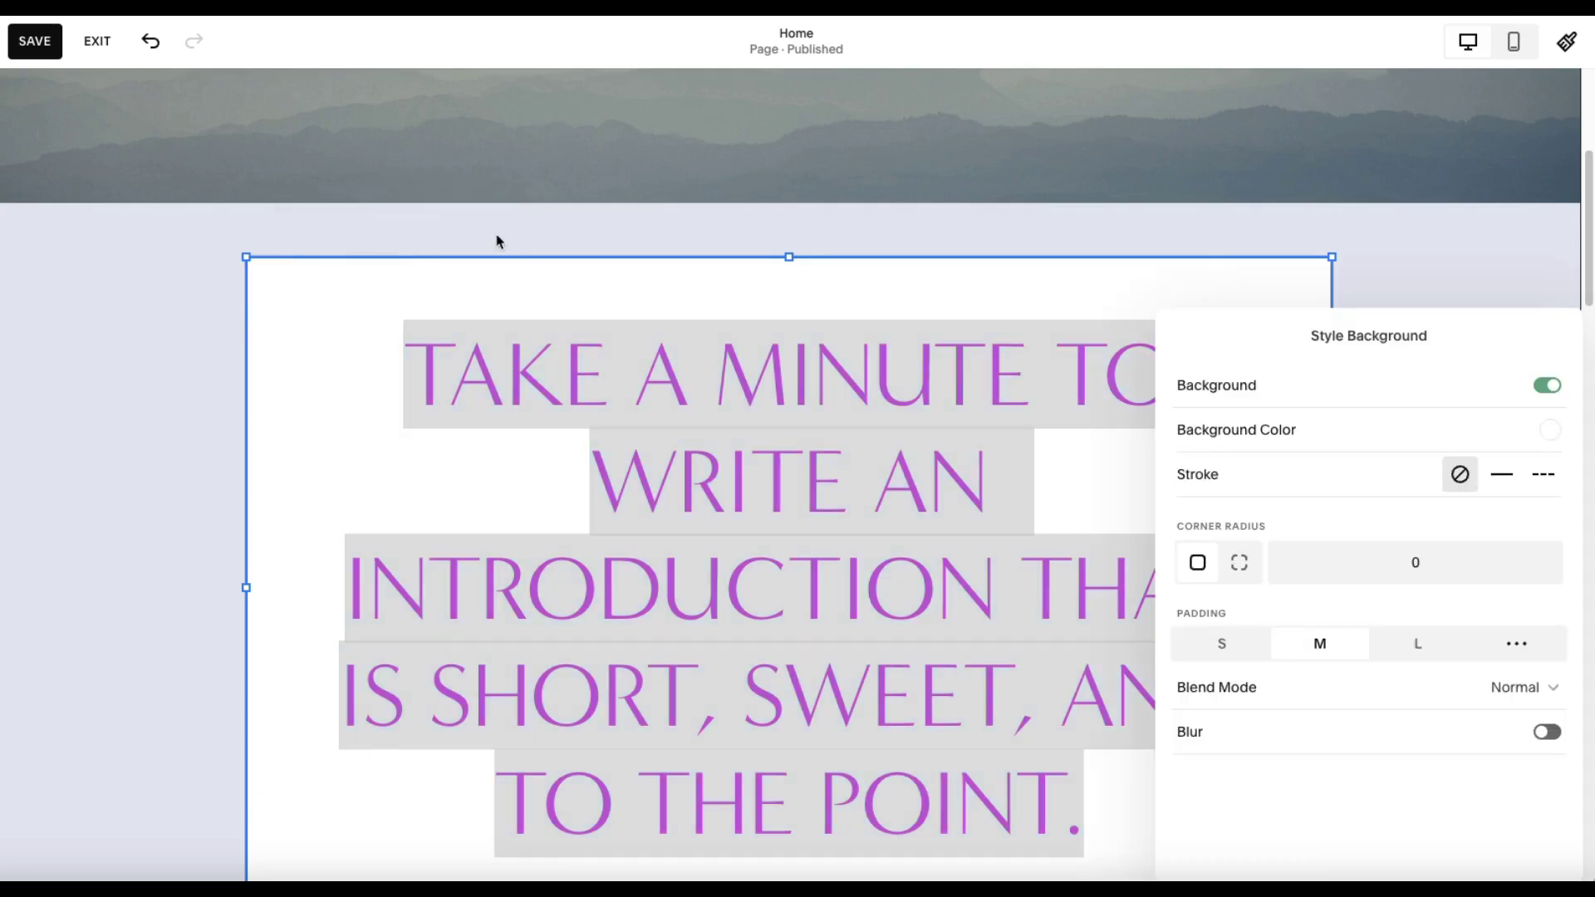
left_click(1550, 431)
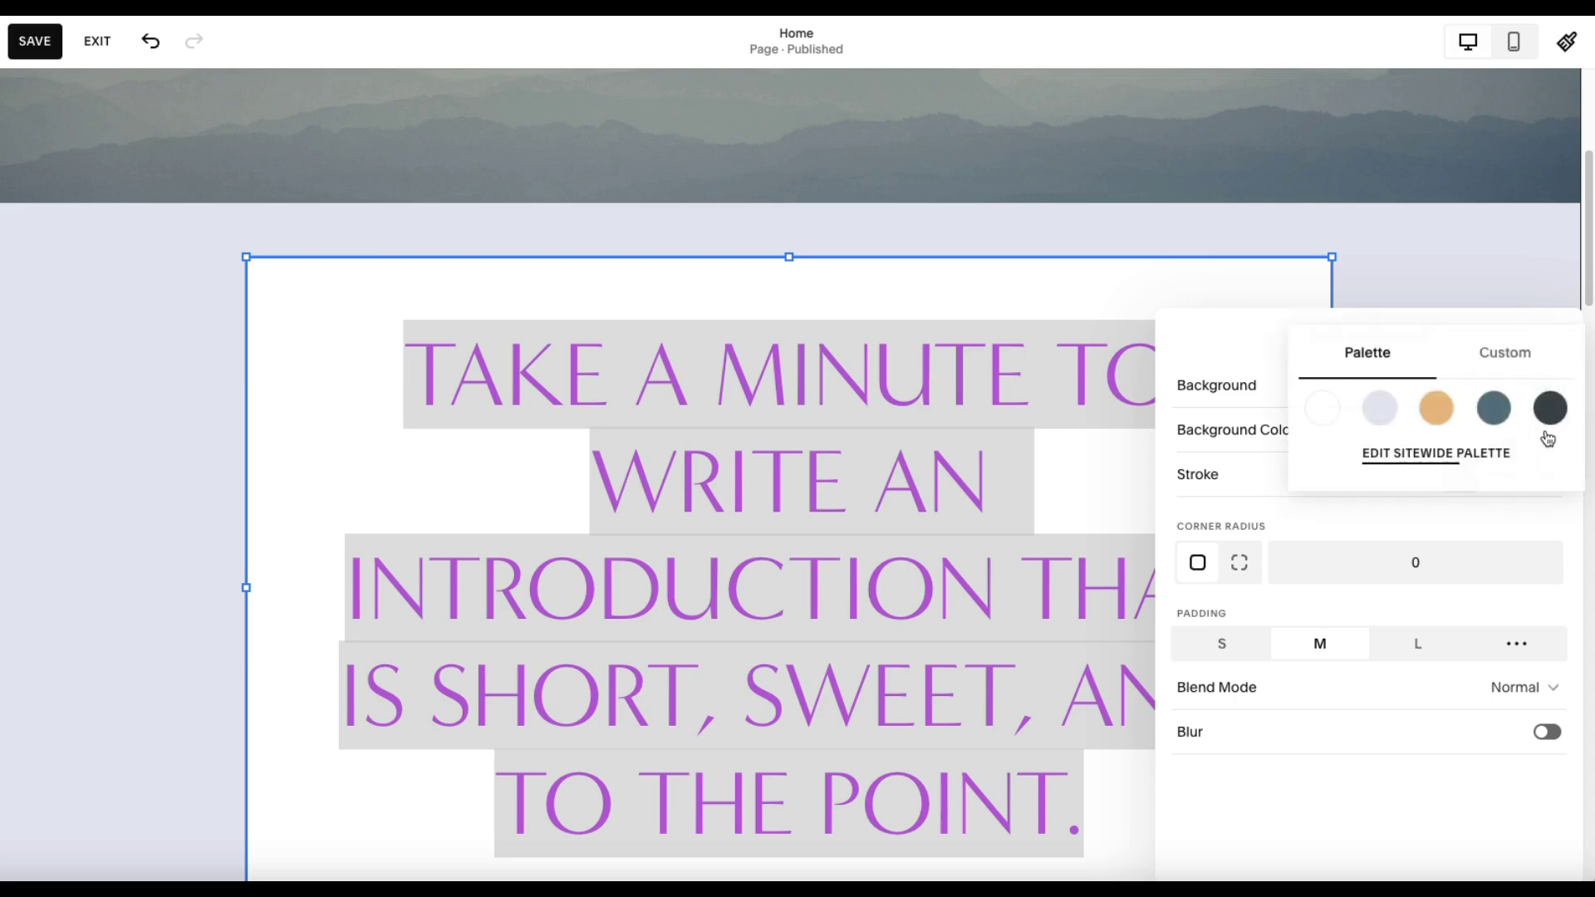
left_click(1435, 409)
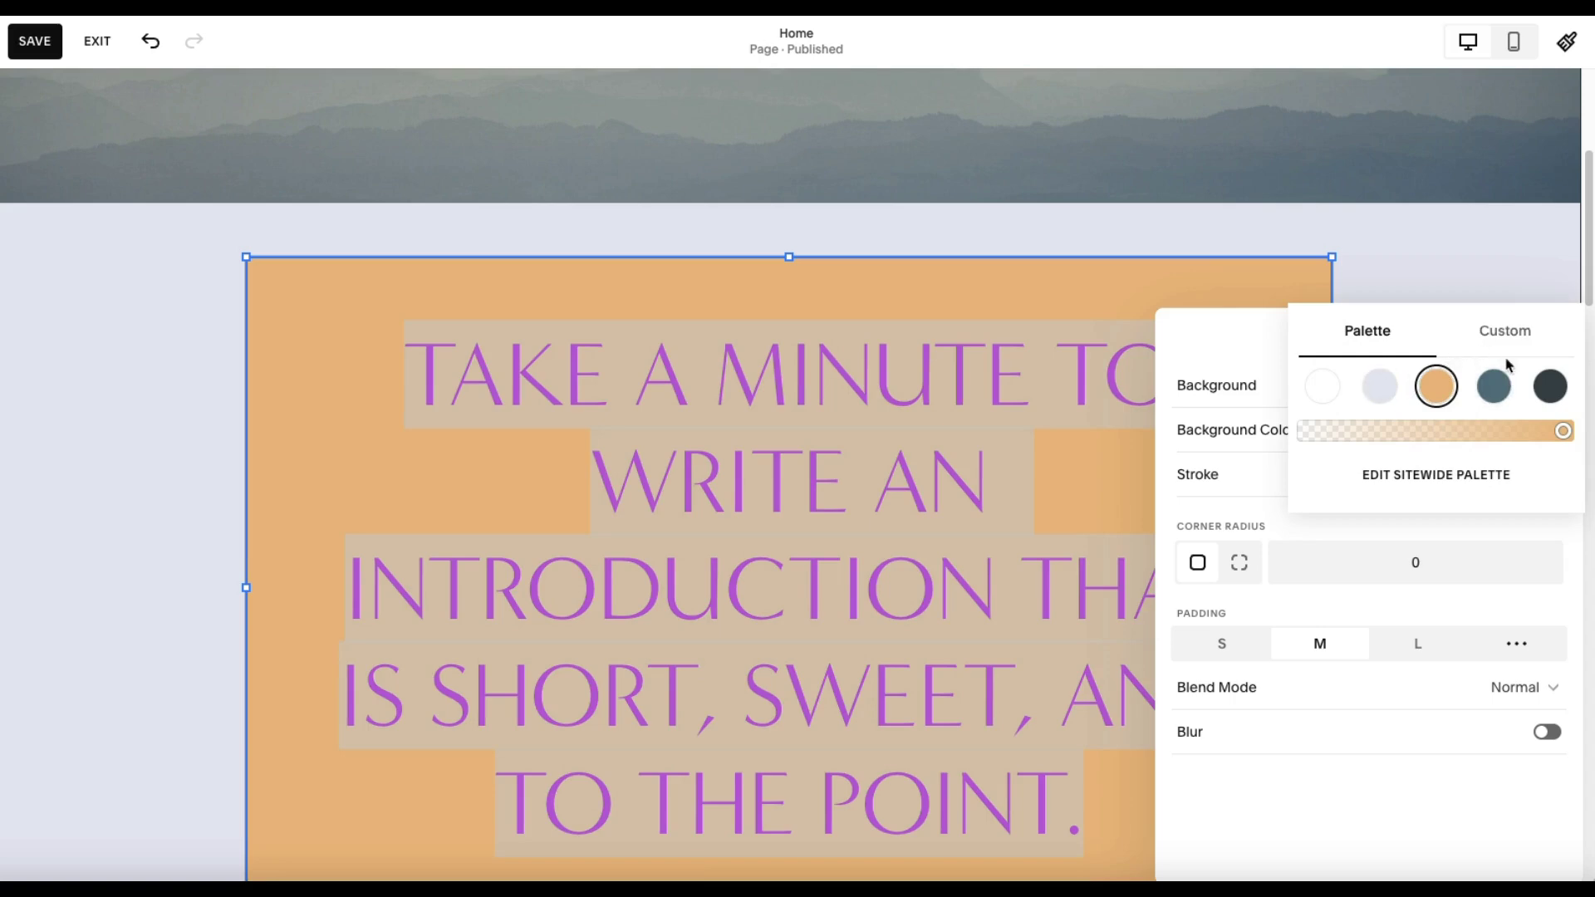
Switch the block background to blue-grey, lower its opacity, then settle on dark charcoal
left_click(1495, 387)
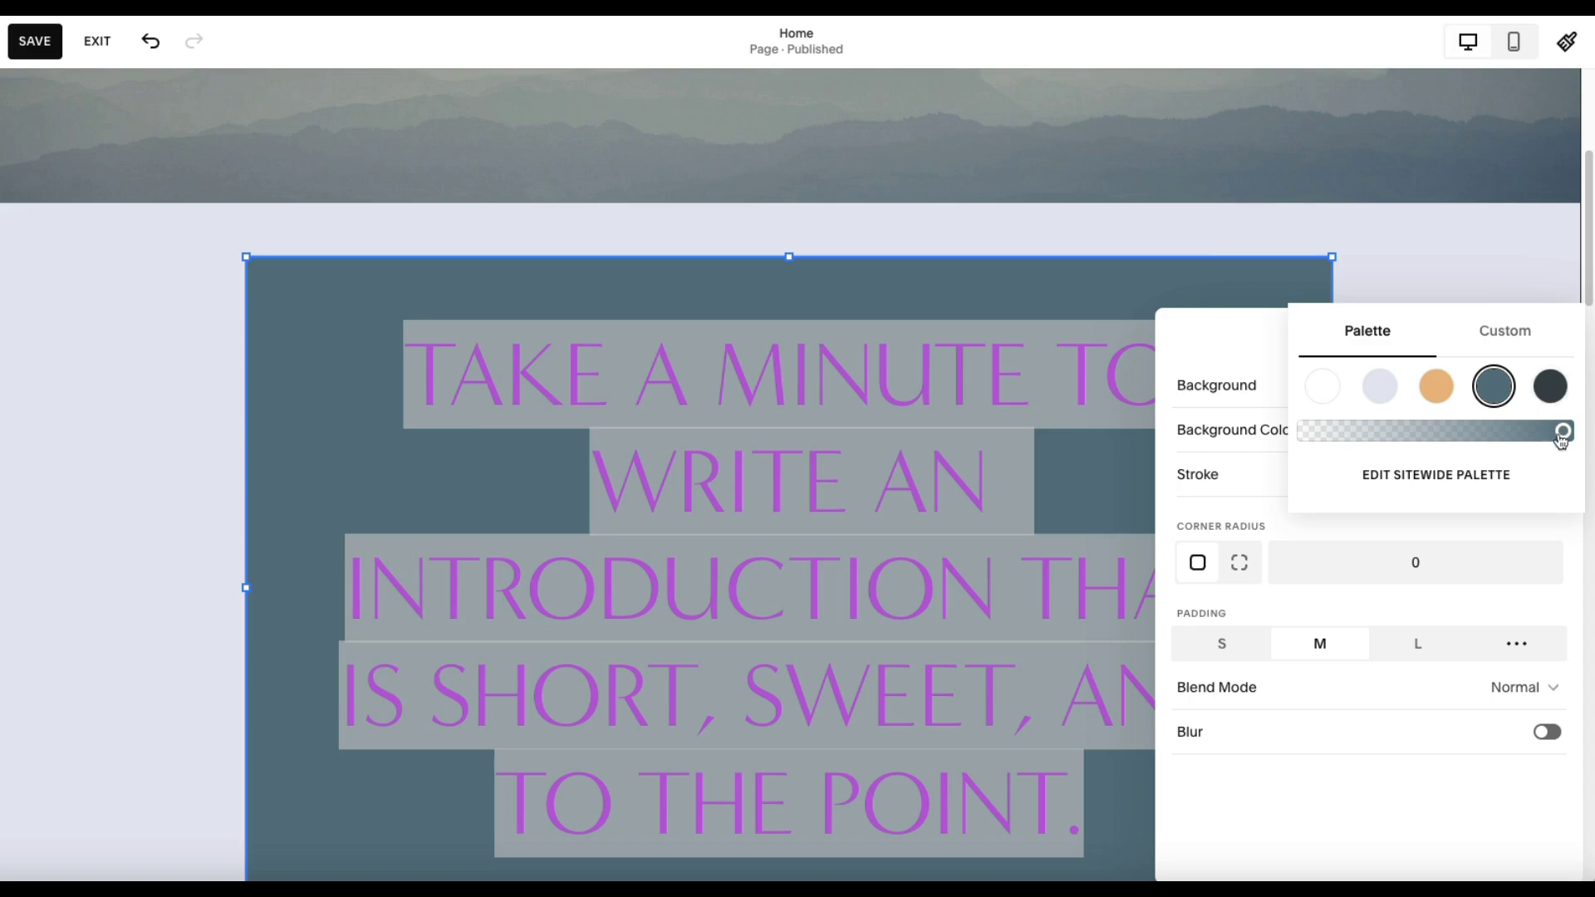
left_click_drag(1562, 430, 1450, 447)
left_click(1552, 387)
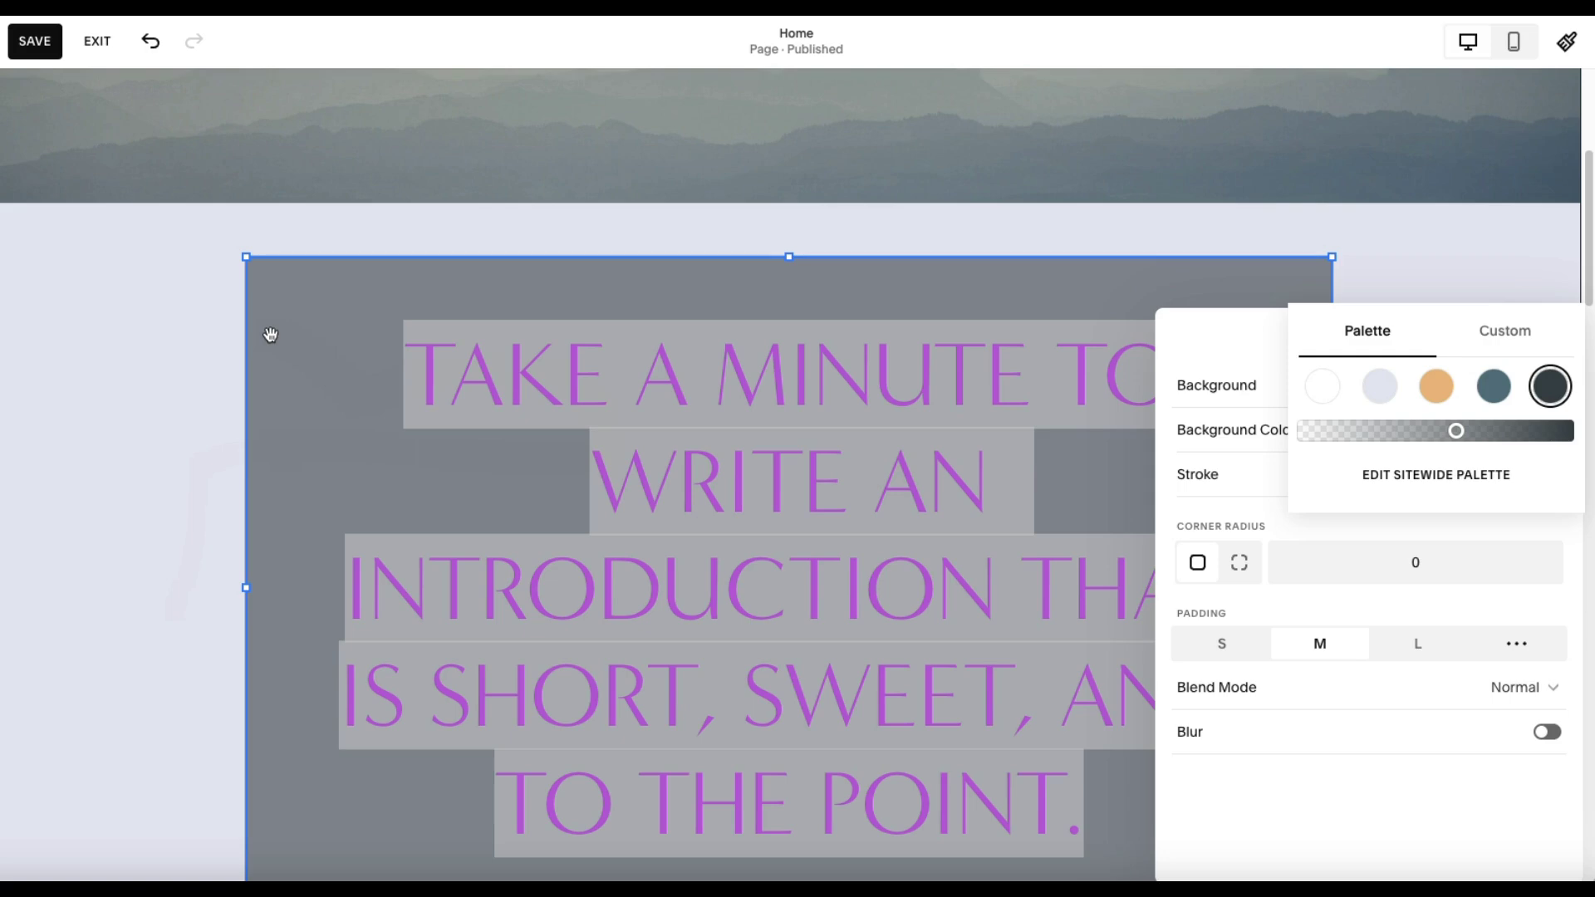
left_click(78, 474)
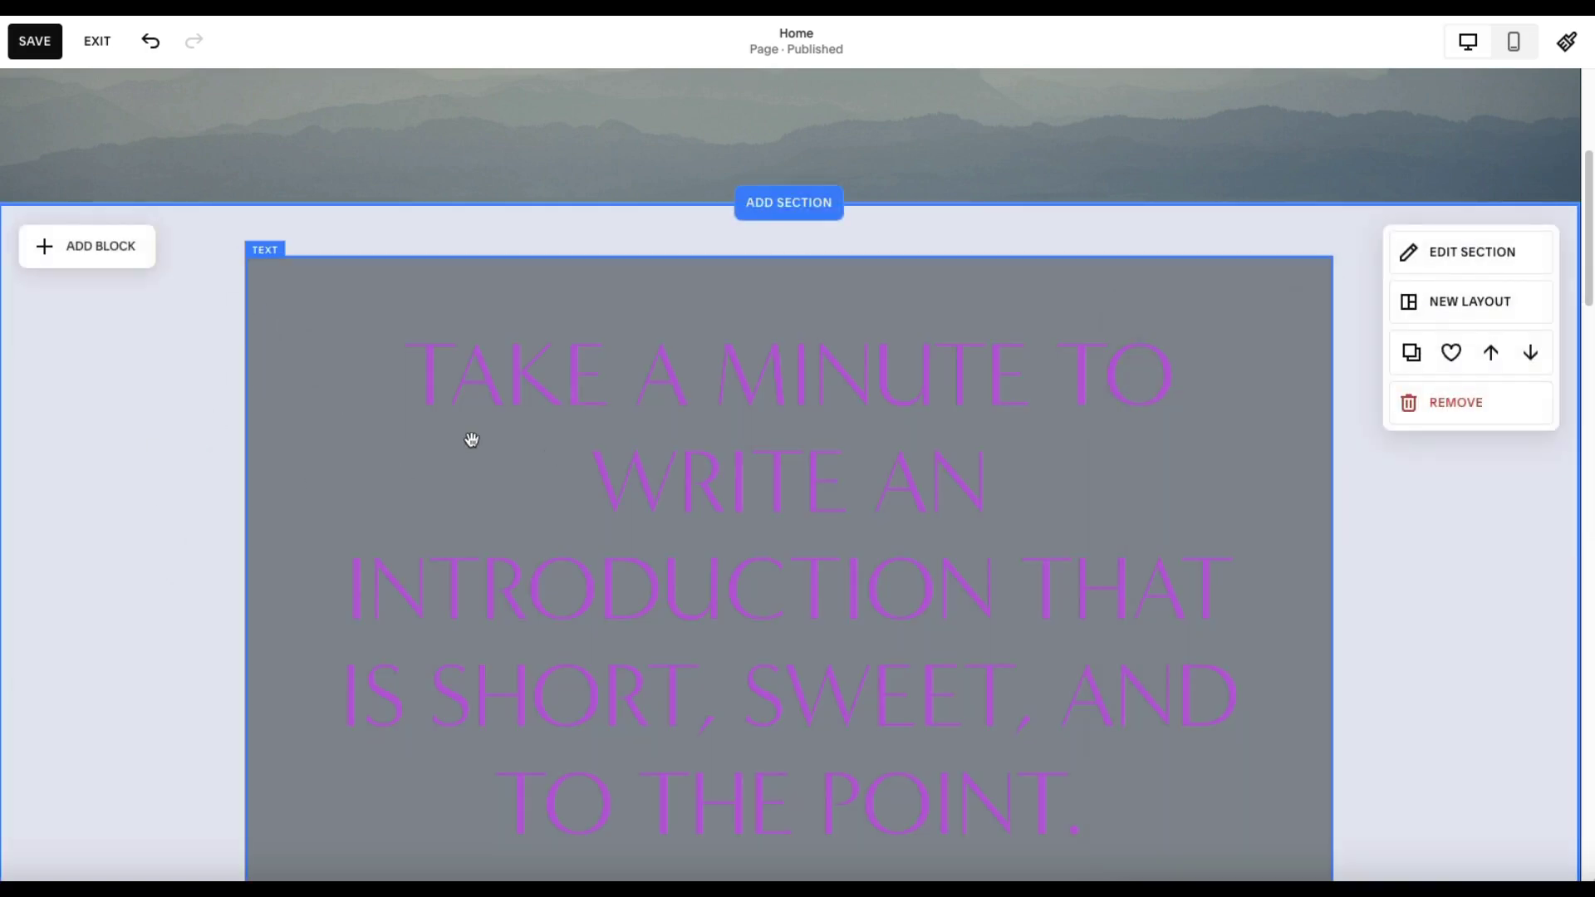
Undo the charcoal fill and give the heading block the white palette swatch background
left_click(151, 44)
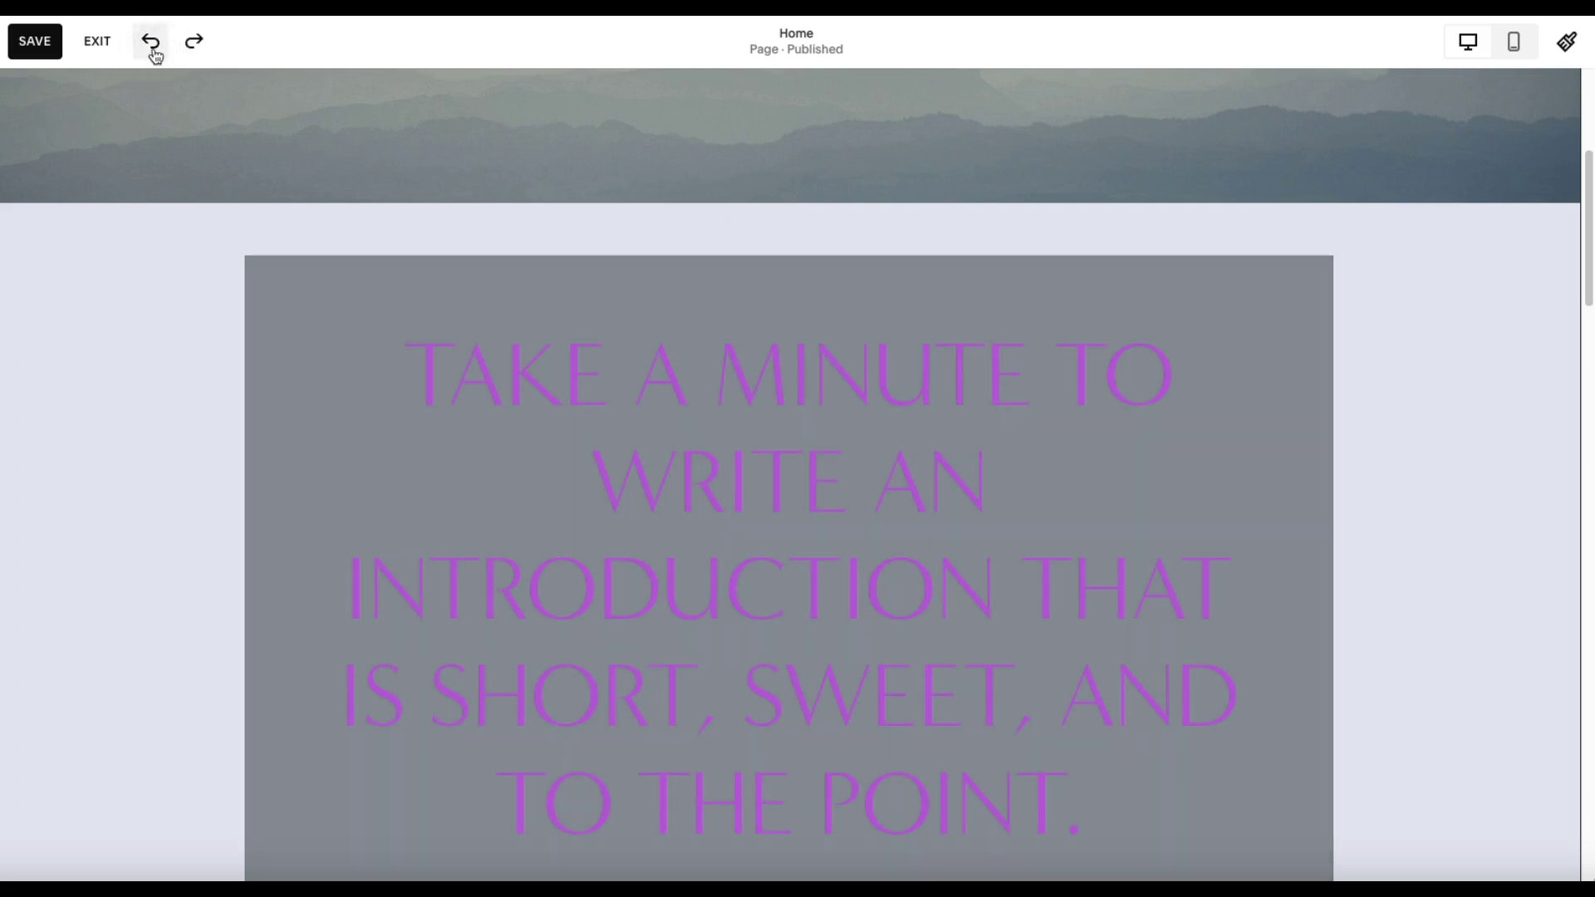
left_click(295, 267)
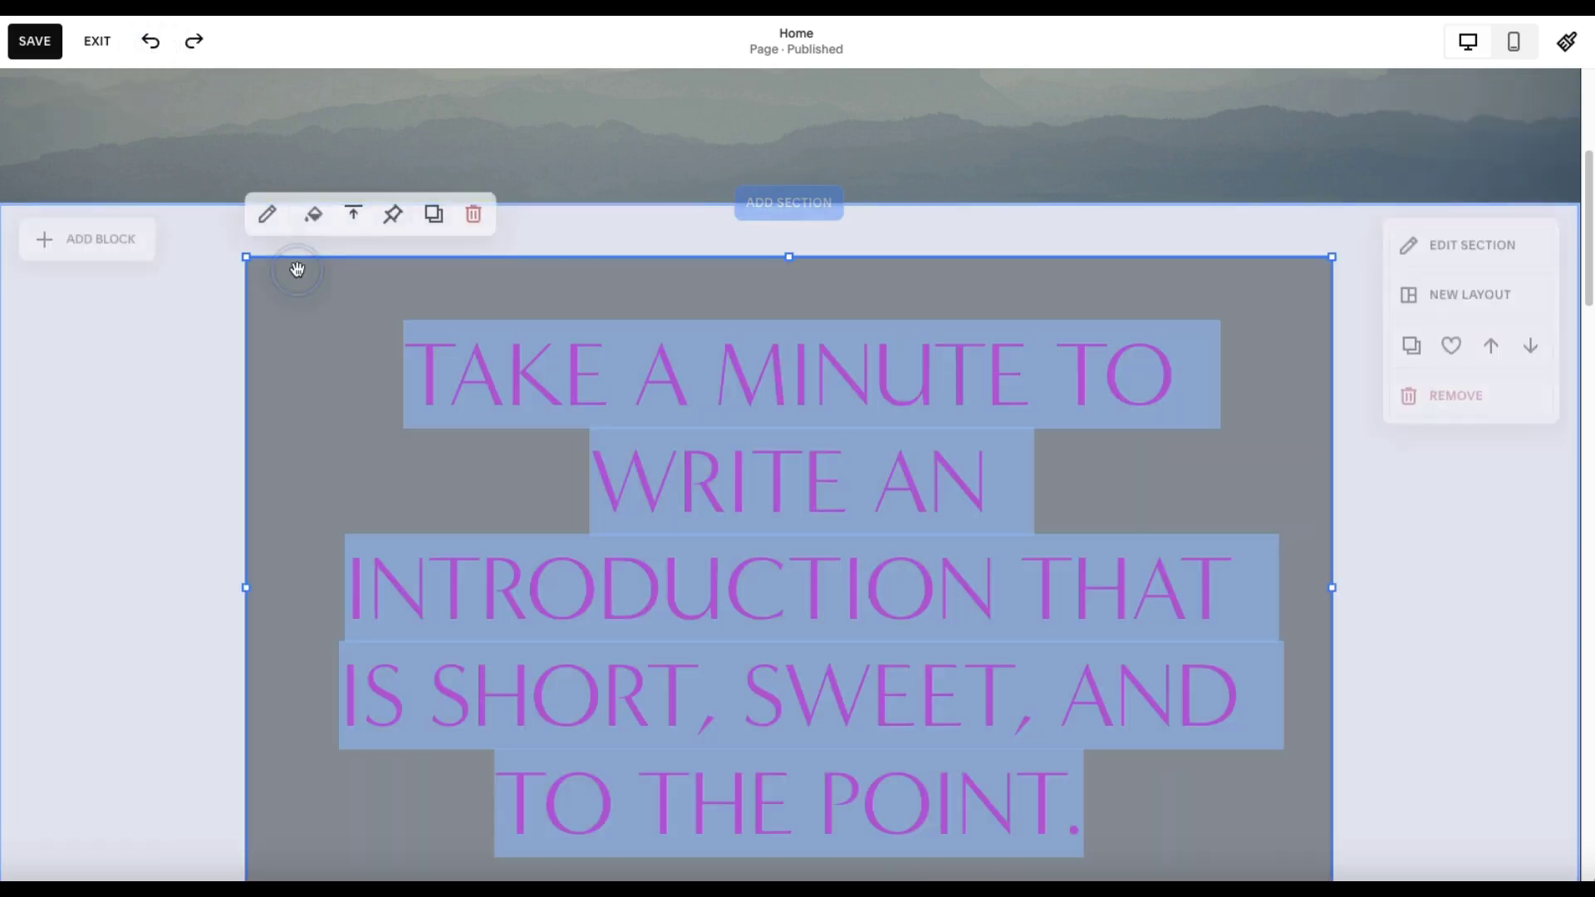
left_click(313, 216)
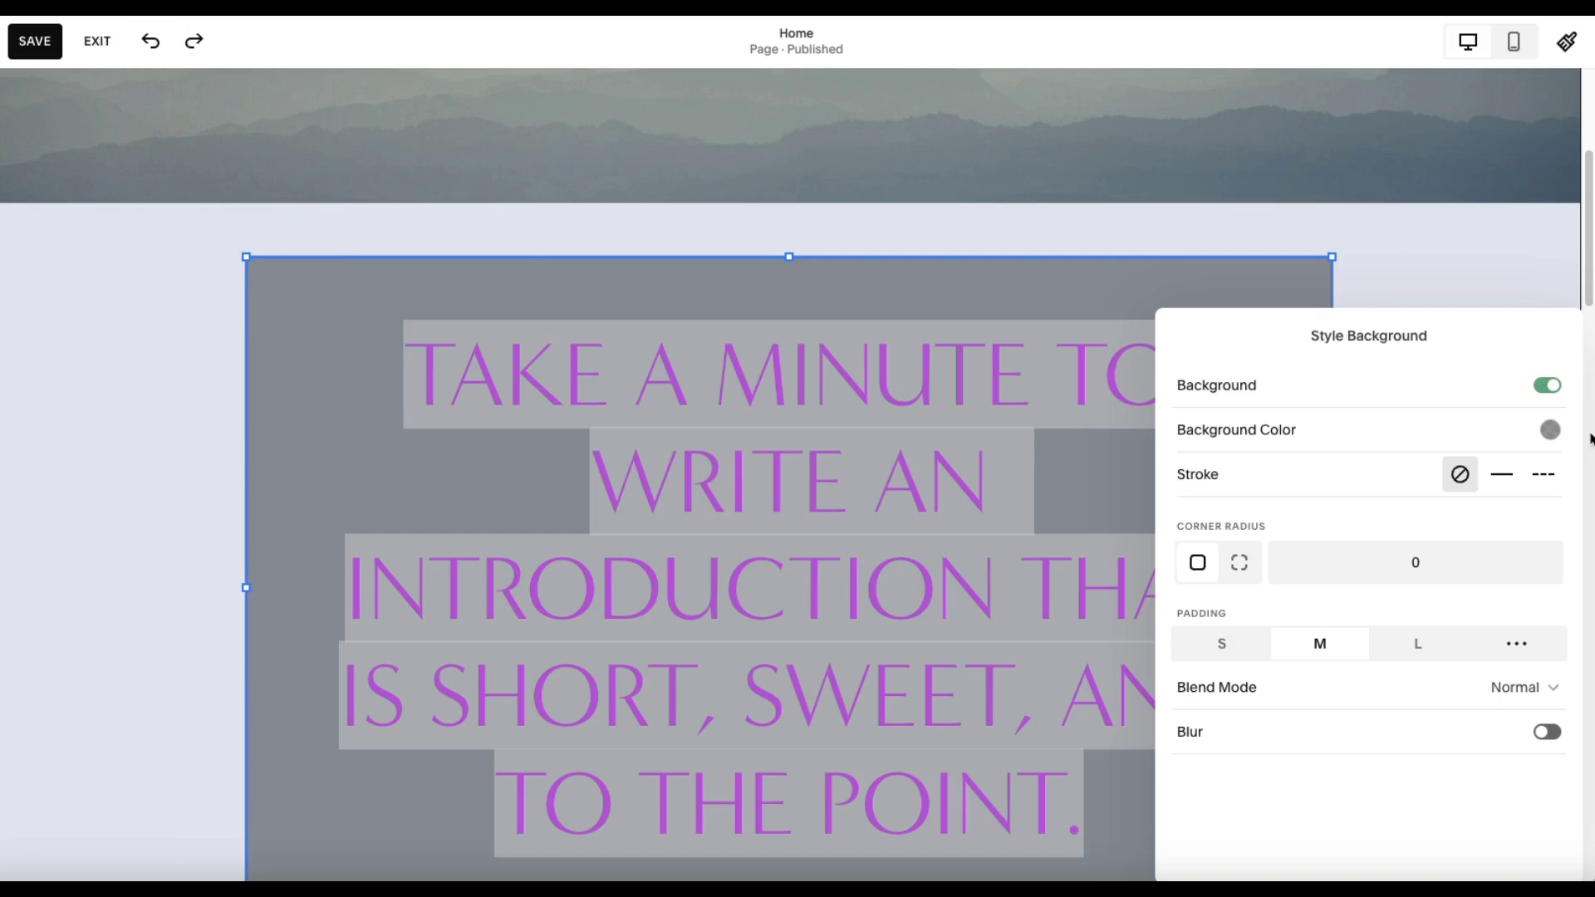
left_click(1549, 428)
left_click(1331, 395)
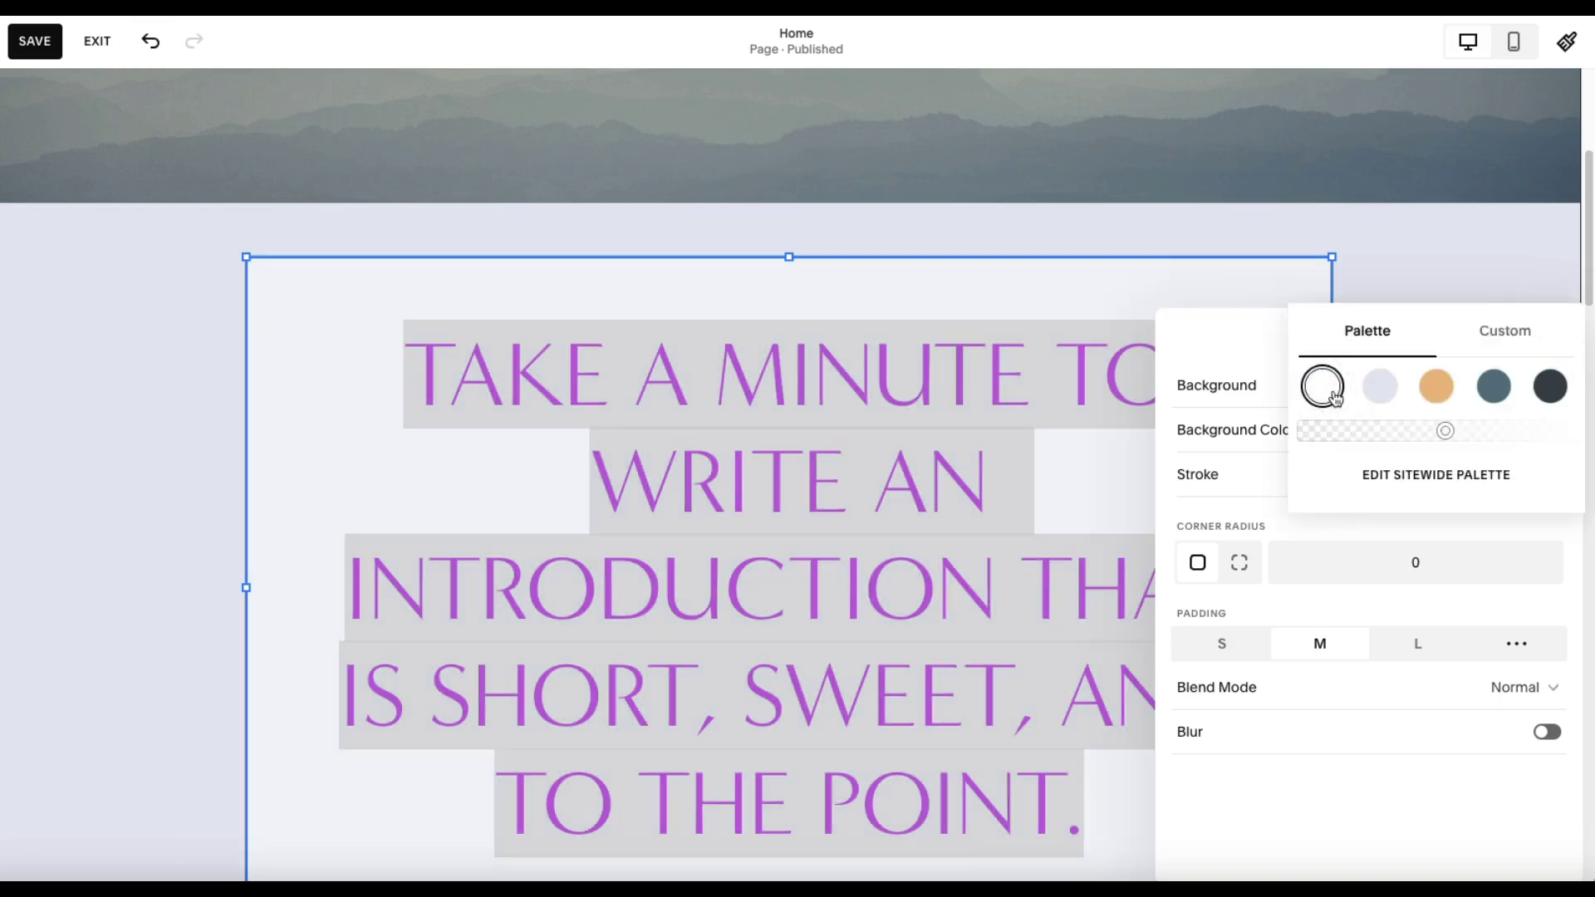
left_click(1399, 276)
left_click(175, 624)
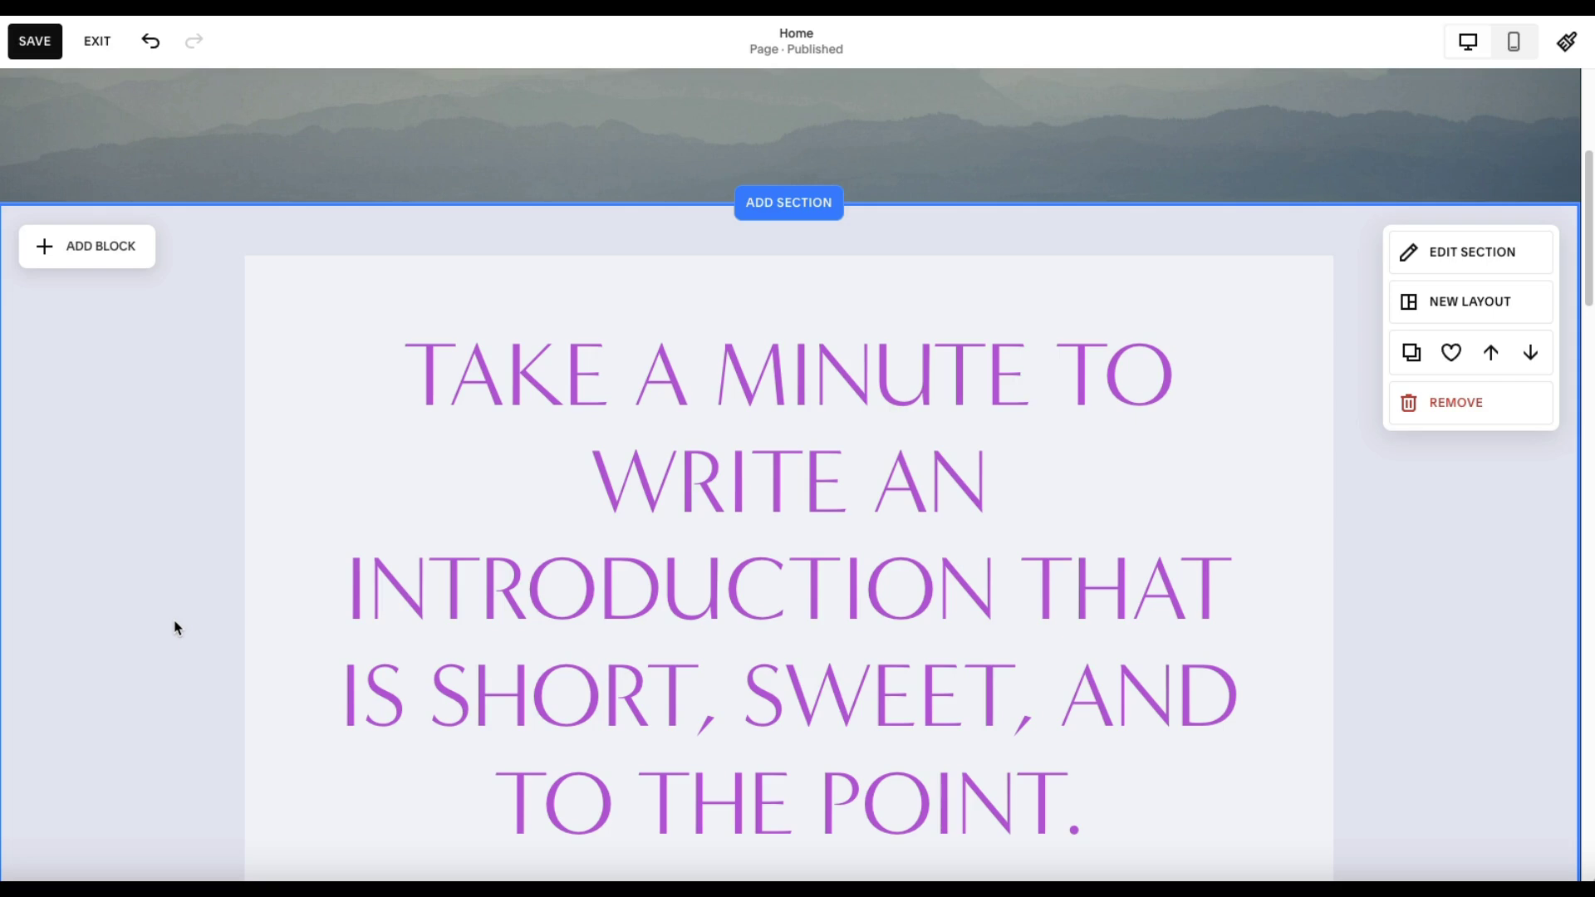
Give the intro section's divider a solid stroke in its design settings
scroll(1435, 616, "down", 2)
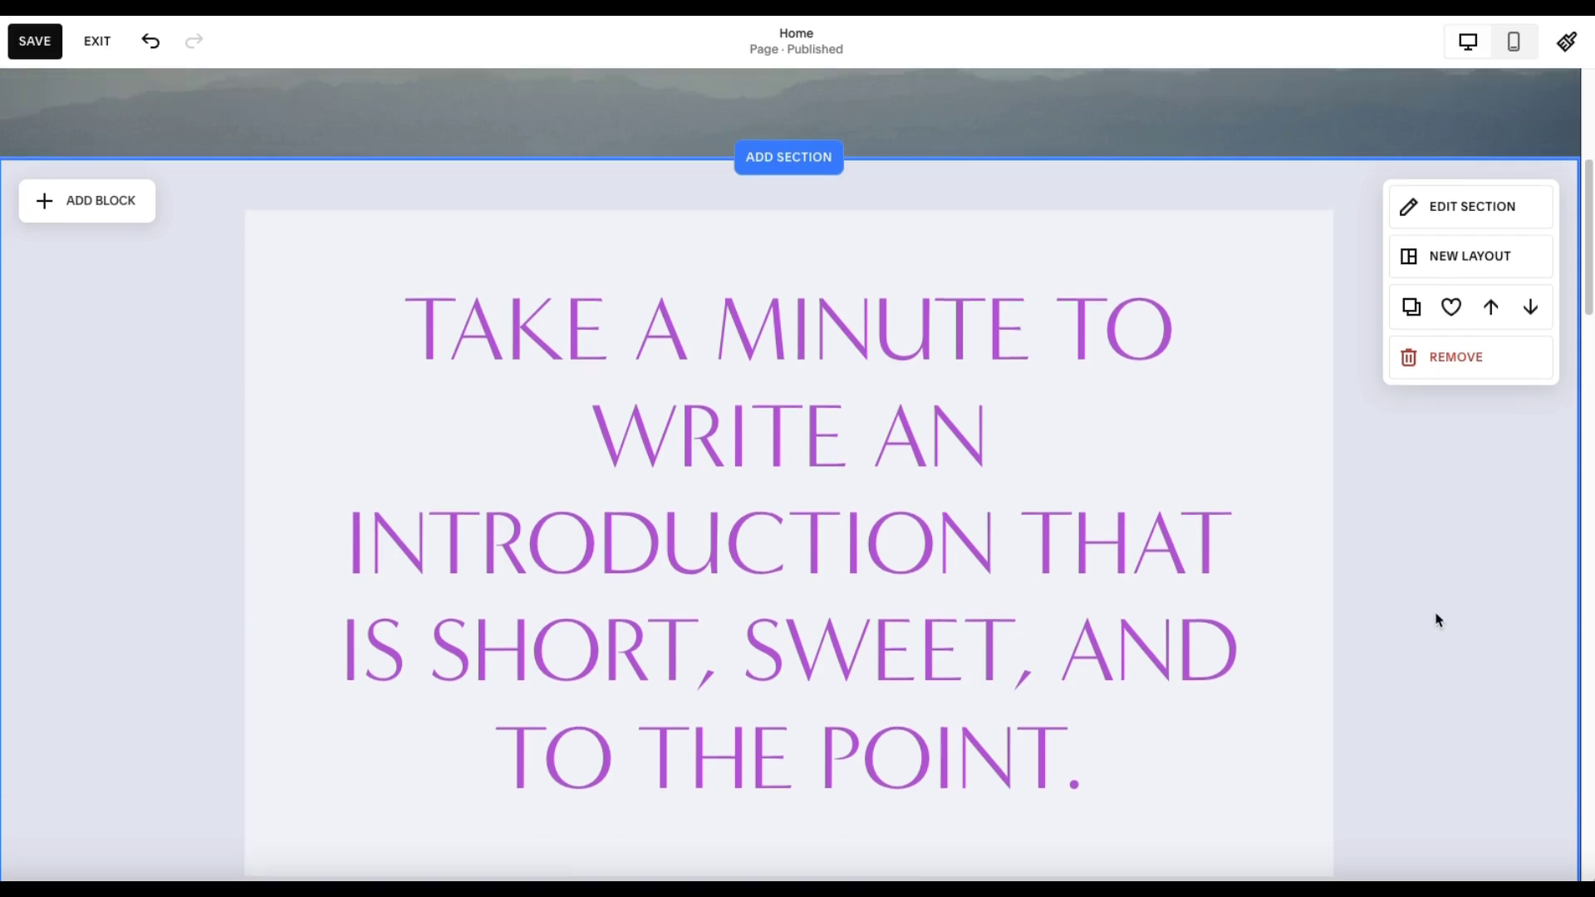
scroll(1439, 620, "down", 1)
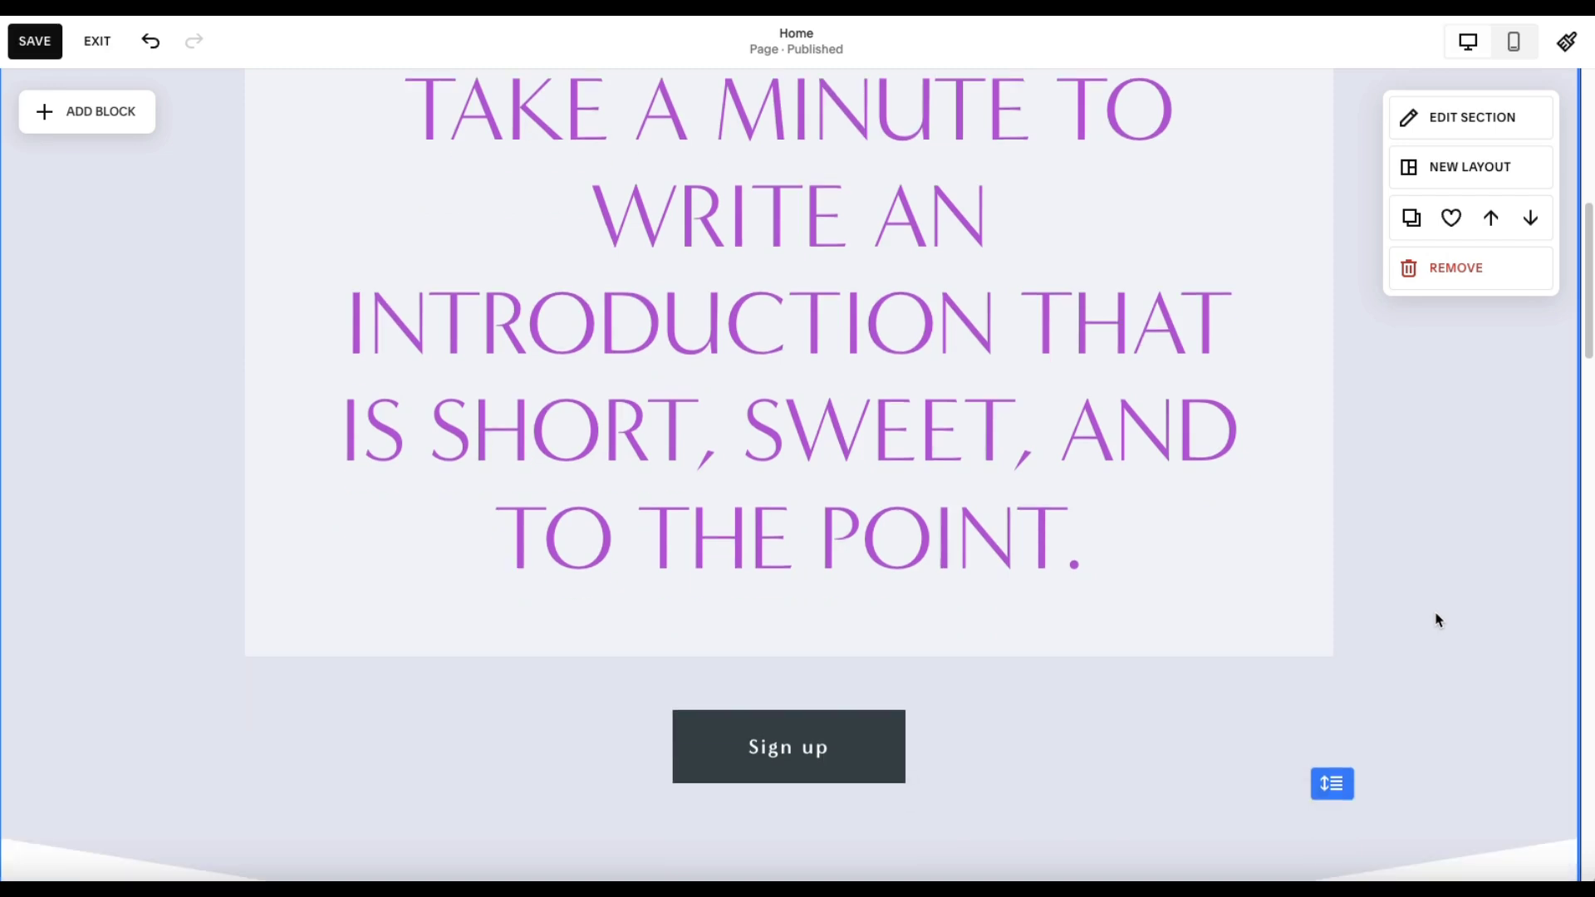
scroll(1429, 568, "down", 2)
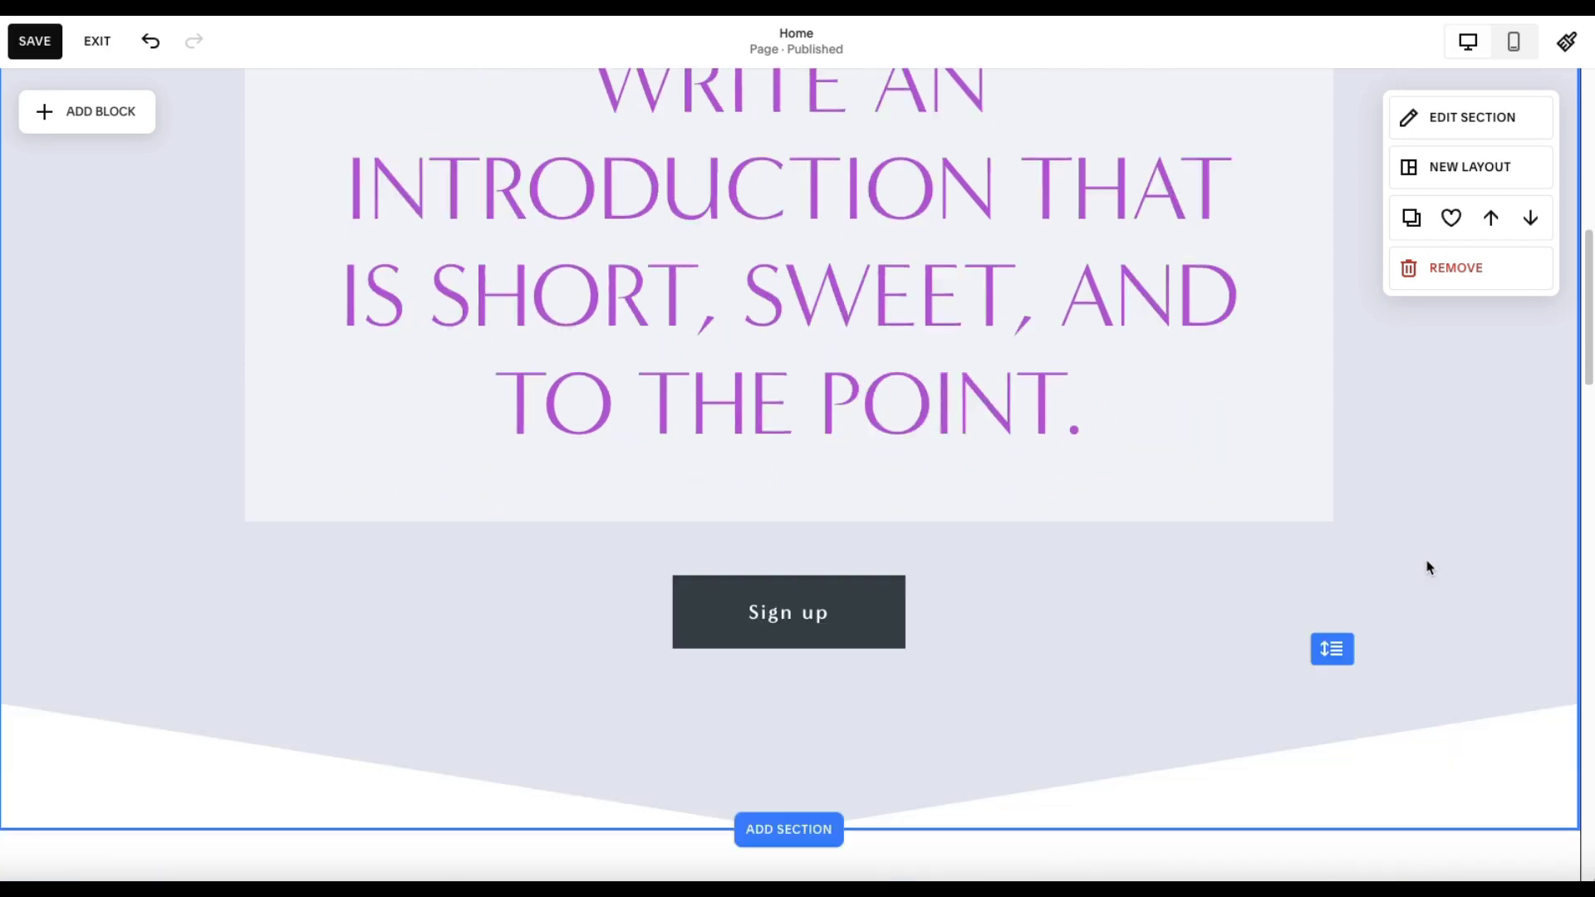
left_click(1432, 133)
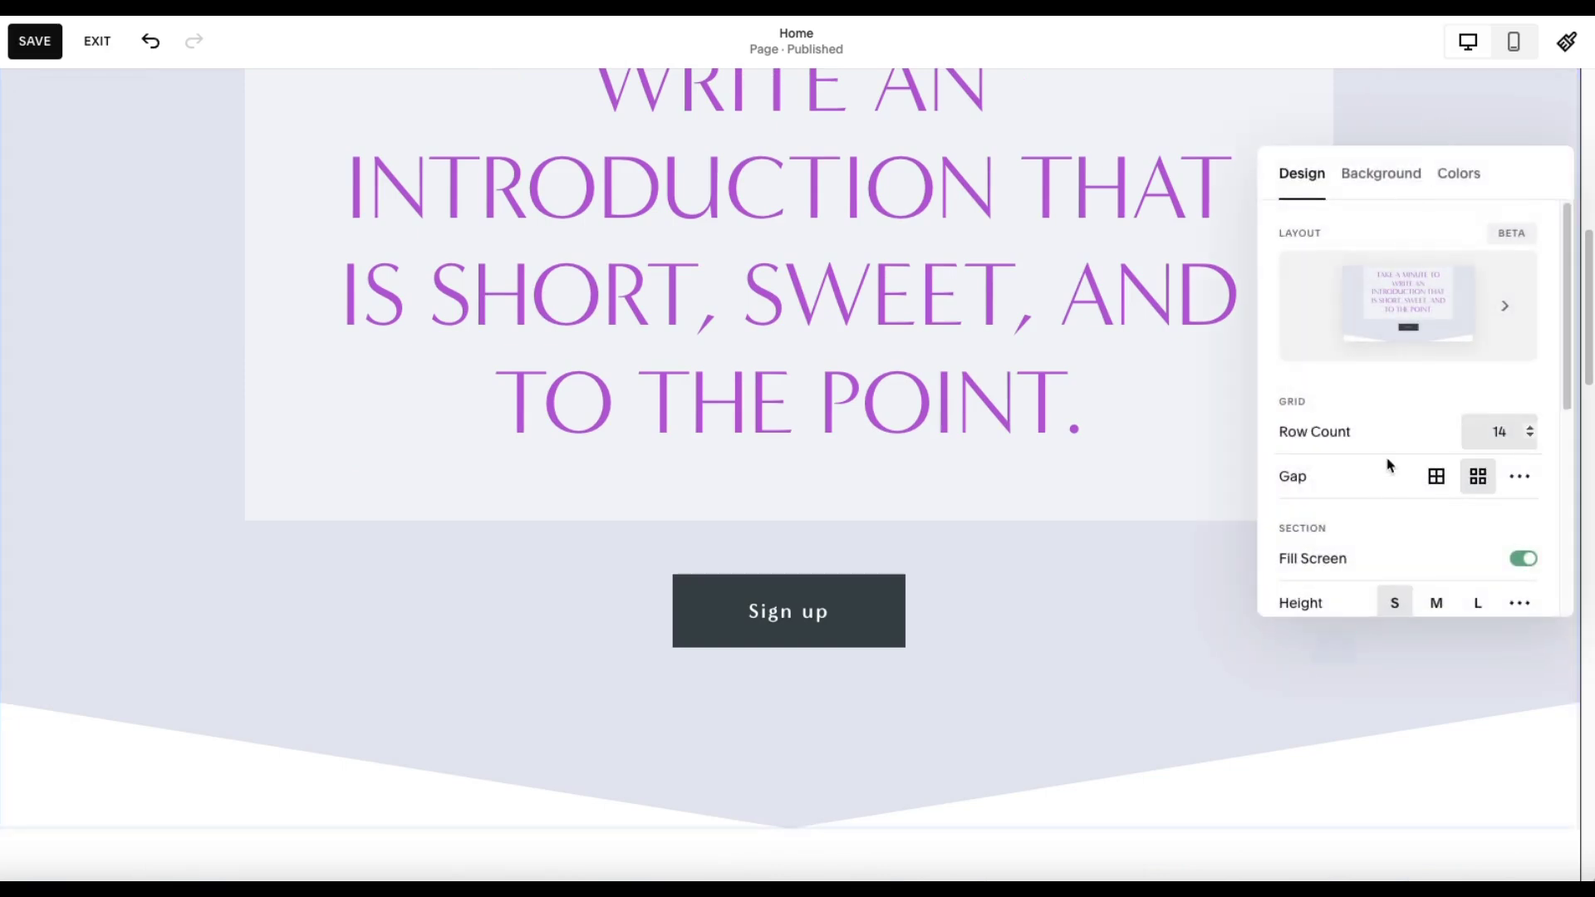
scroll(1400, 499, "down", 4)
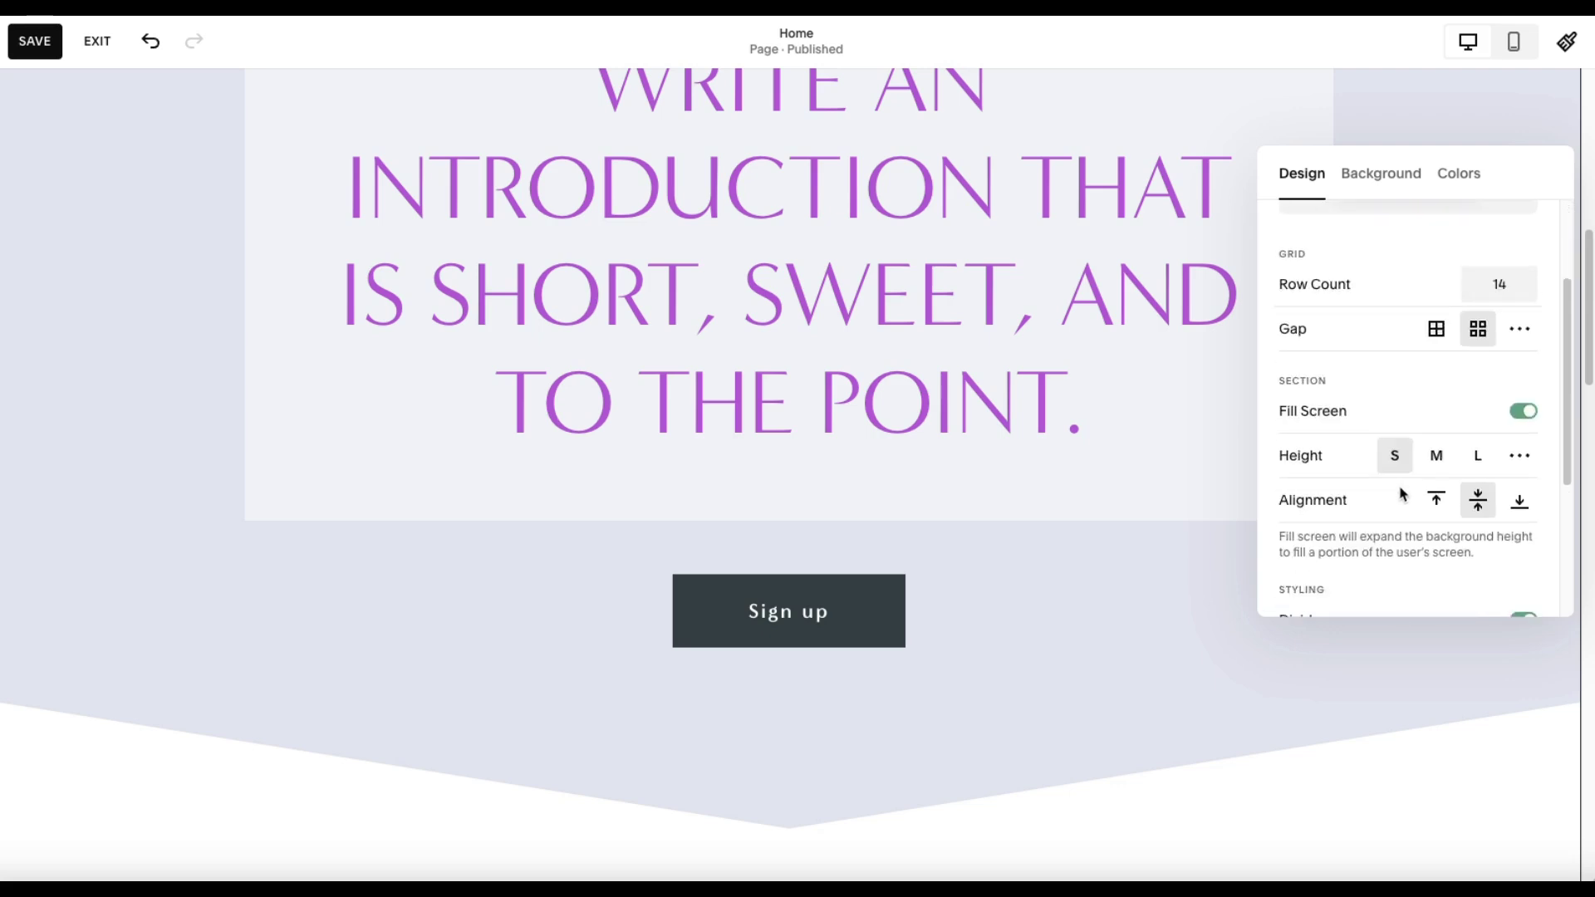
scroll(1402, 496, "down", 1)
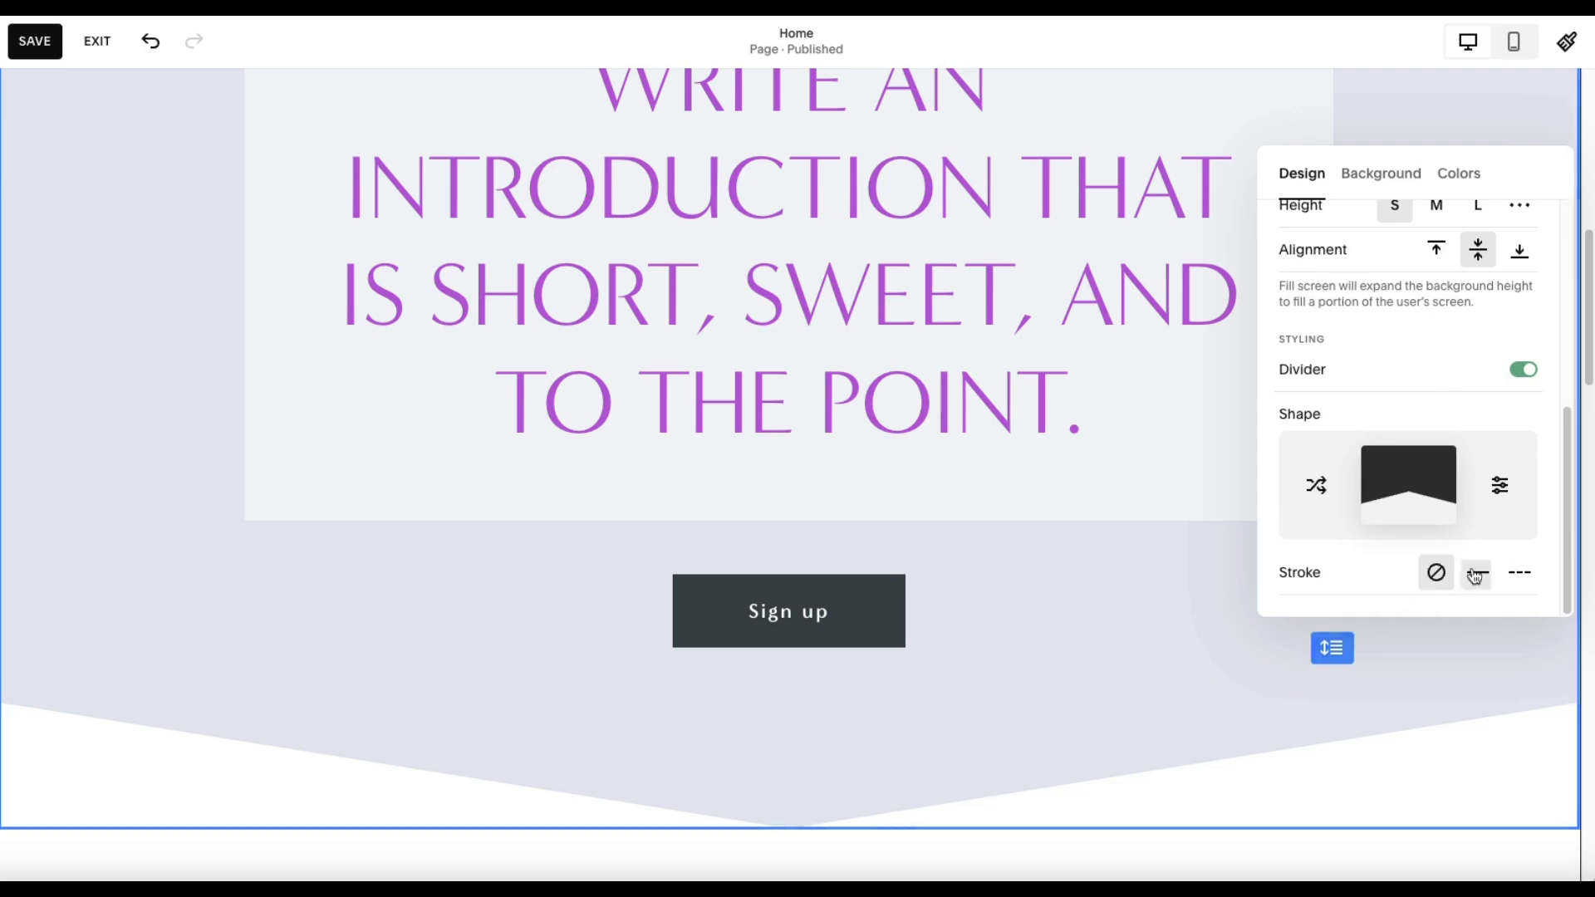
left_click(1484, 579)
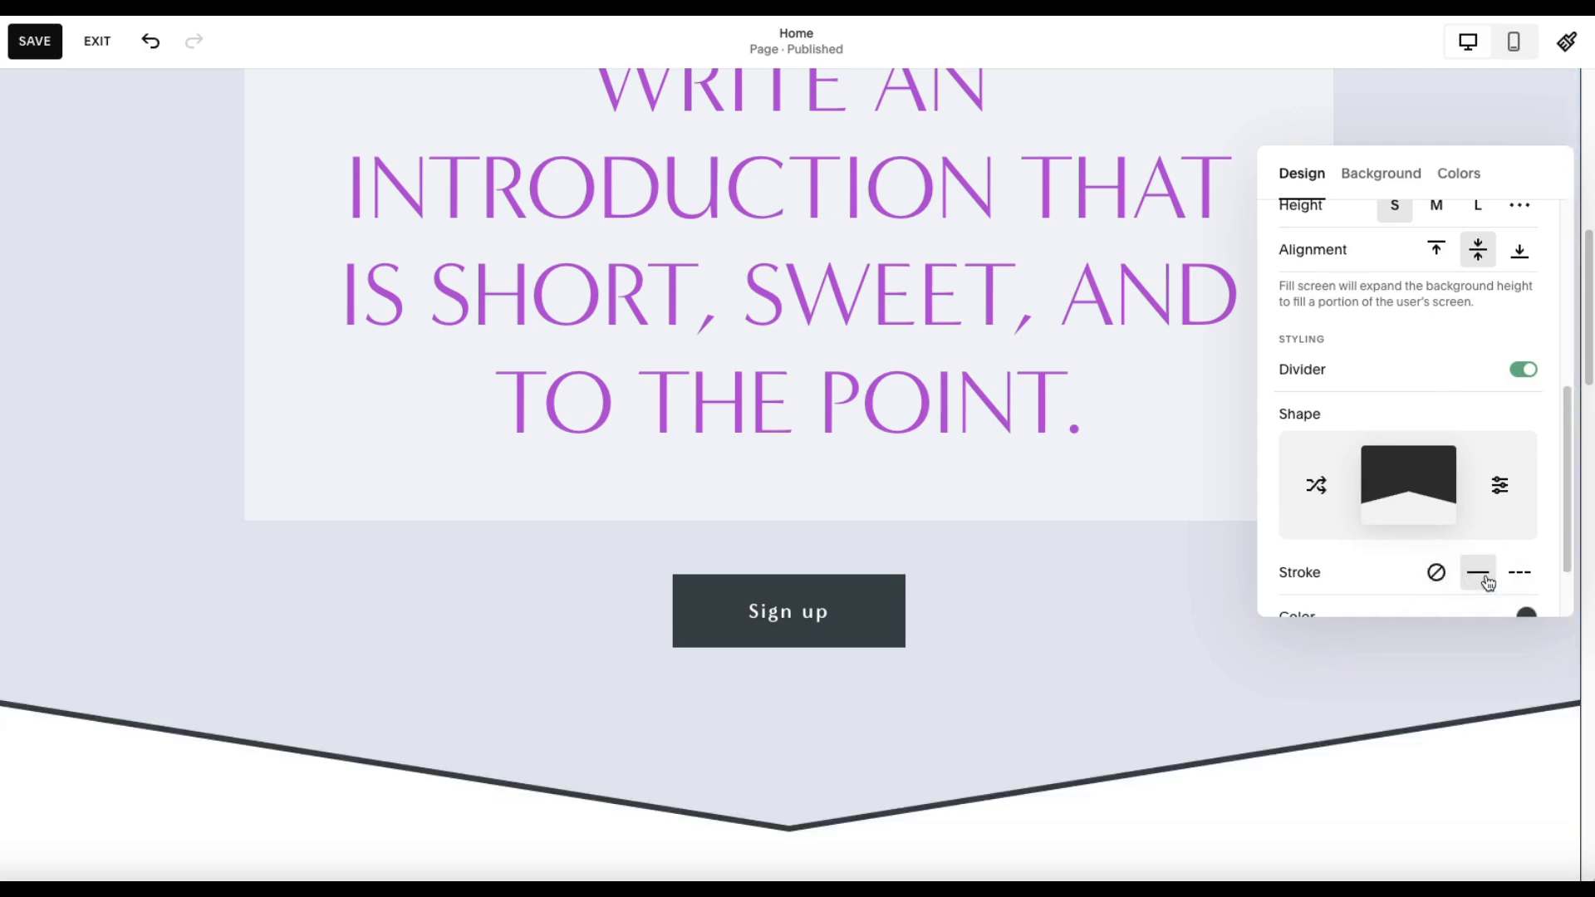
Make the divider stroke thin (S) and orange, after trying blue-grey
scroll(1432, 532, "down", 1)
left_click(1395, 574)
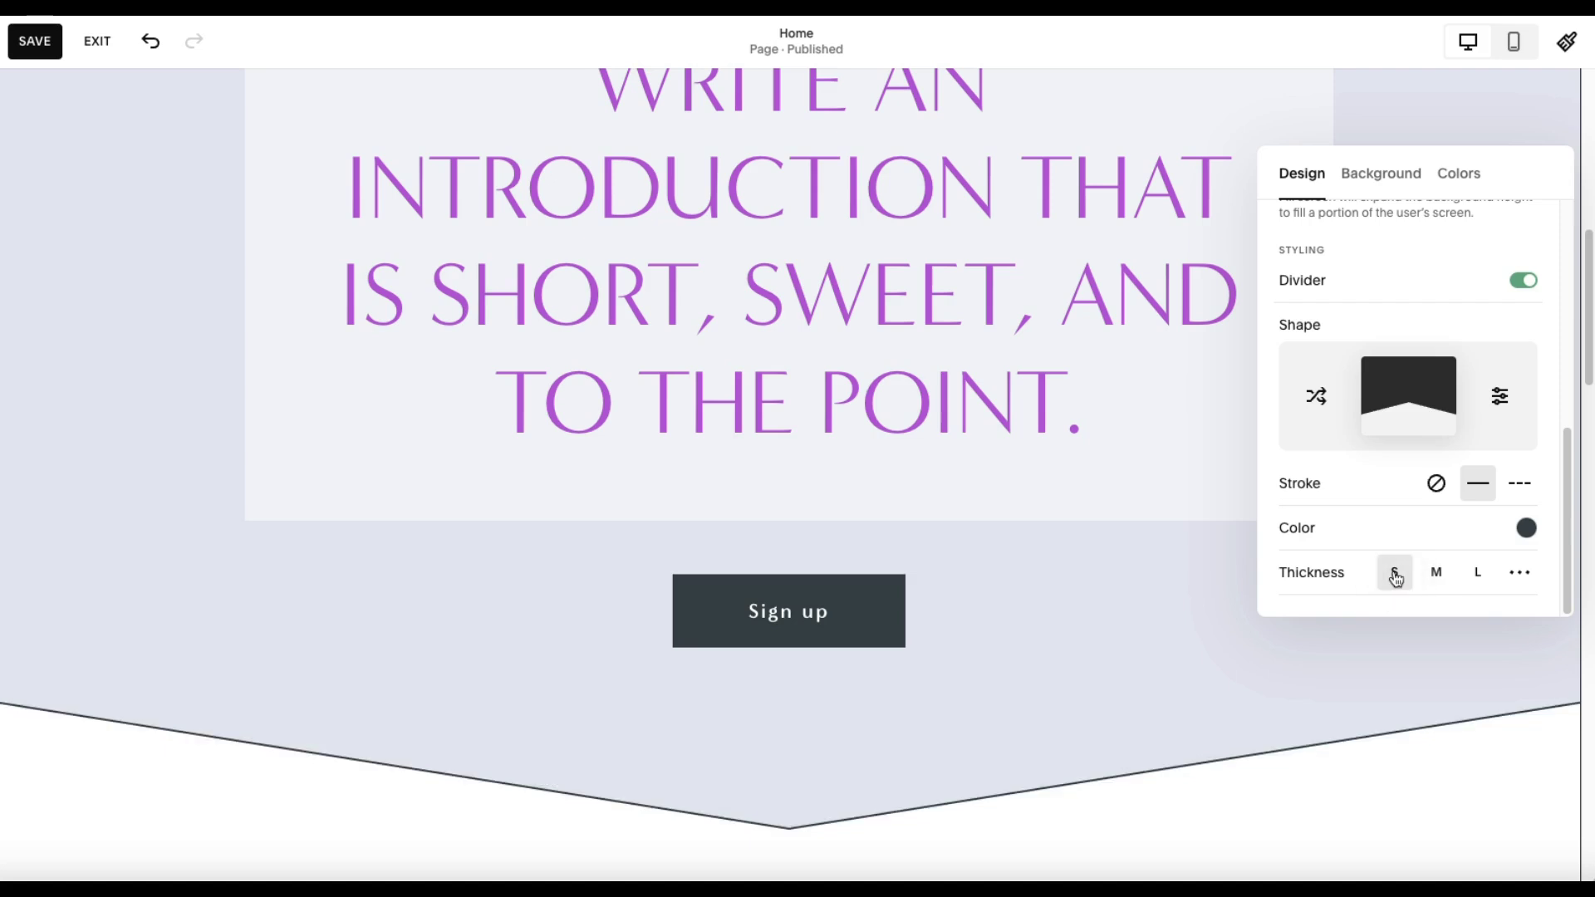
left_click(1527, 528)
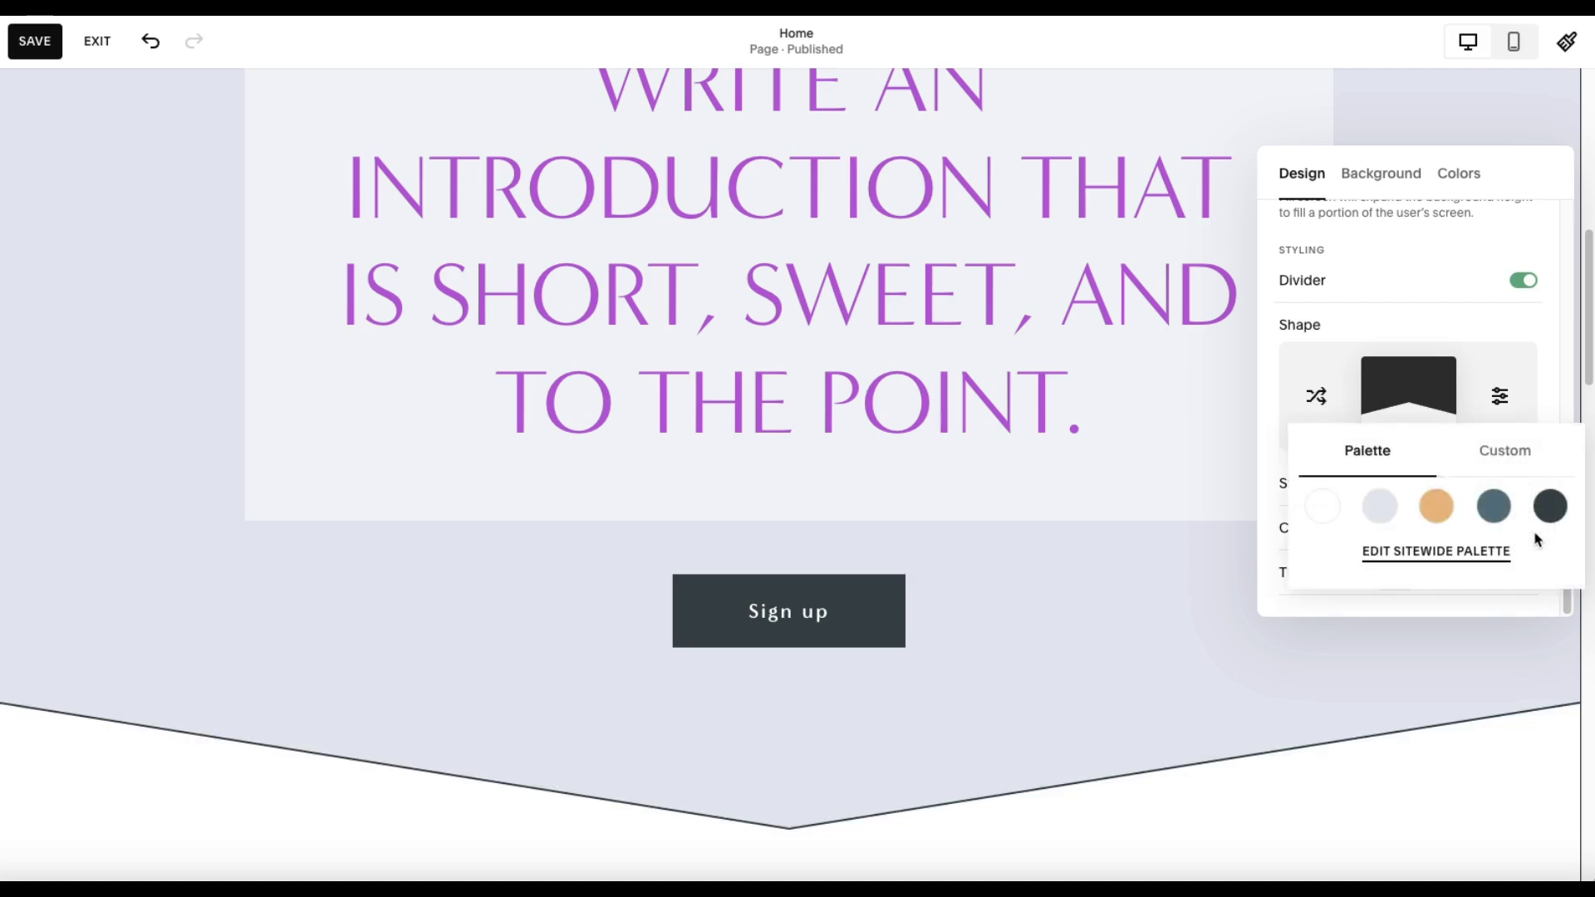
left_click(1499, 510)
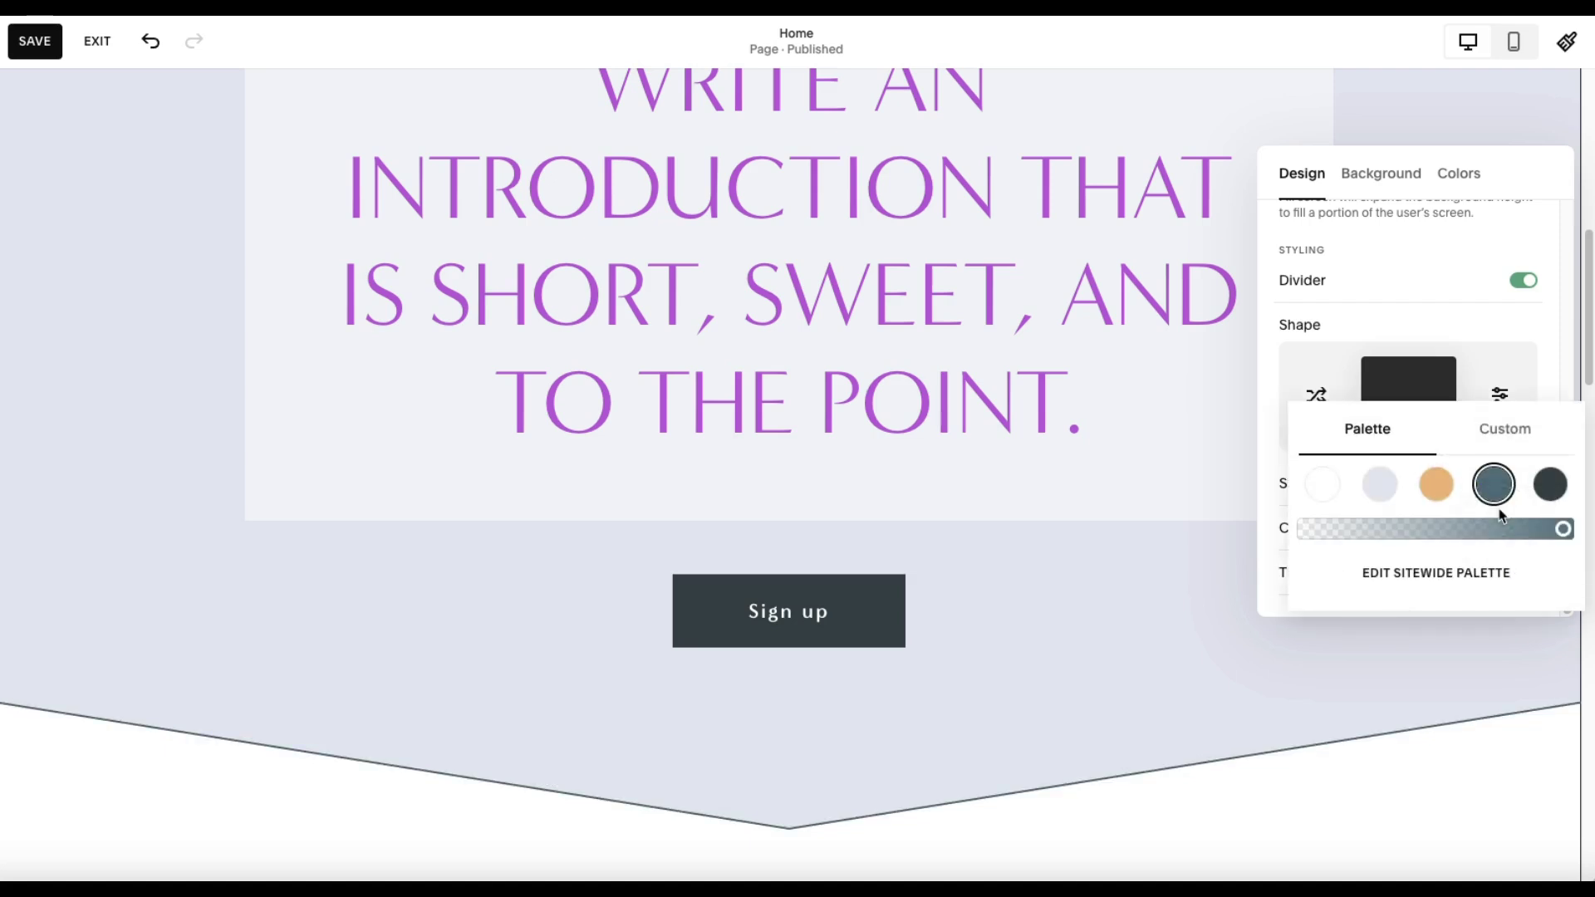
left_click(1434, 496)
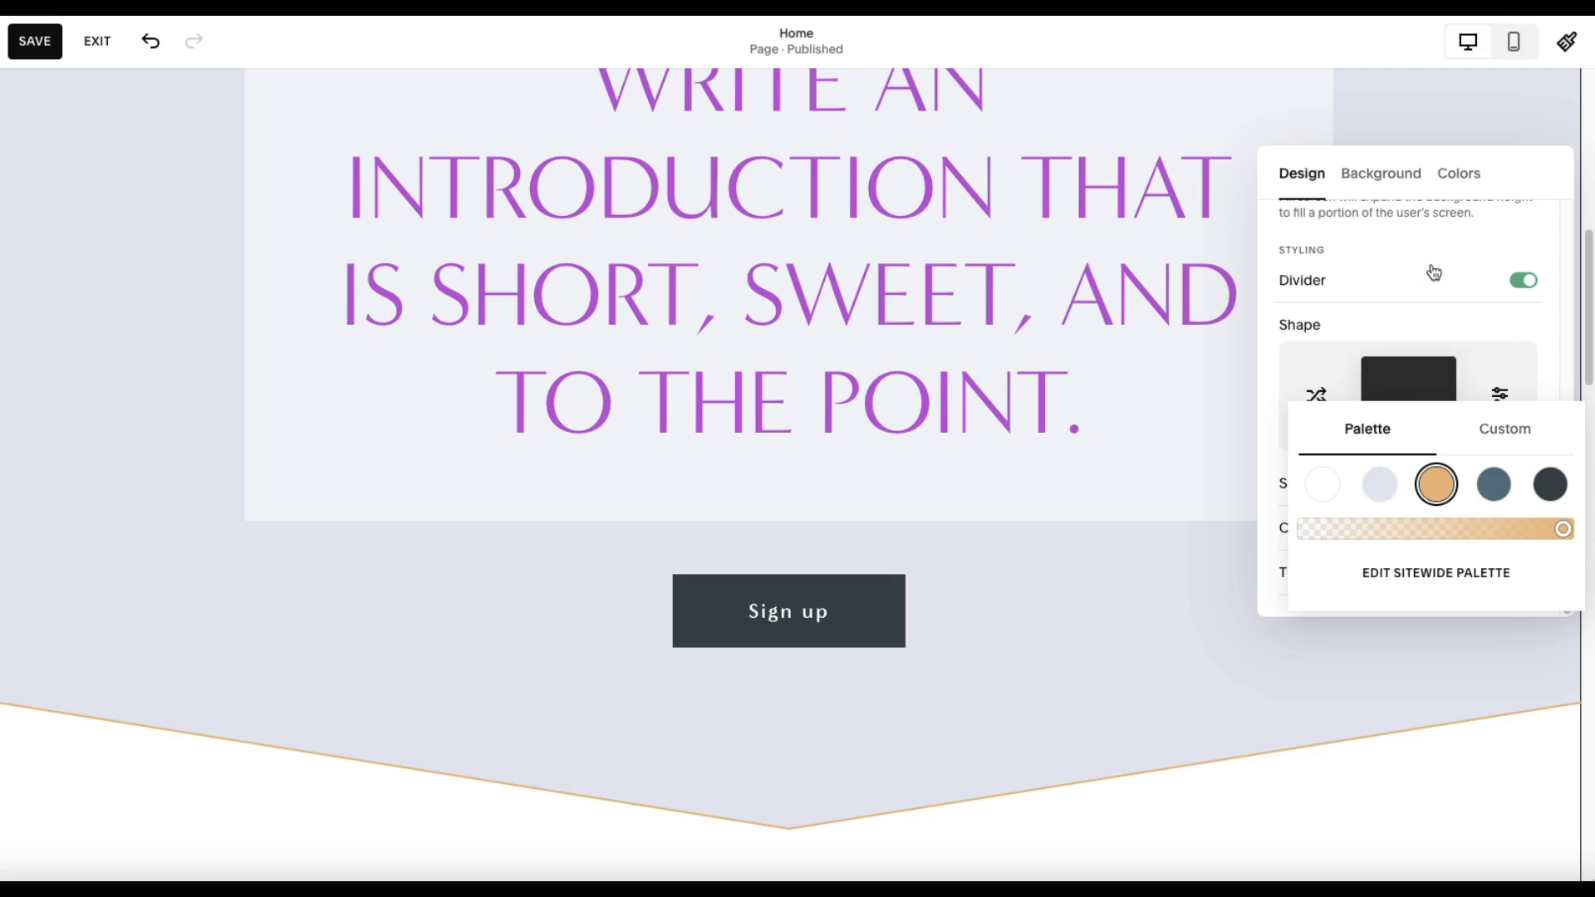
left_click(1034, 604)
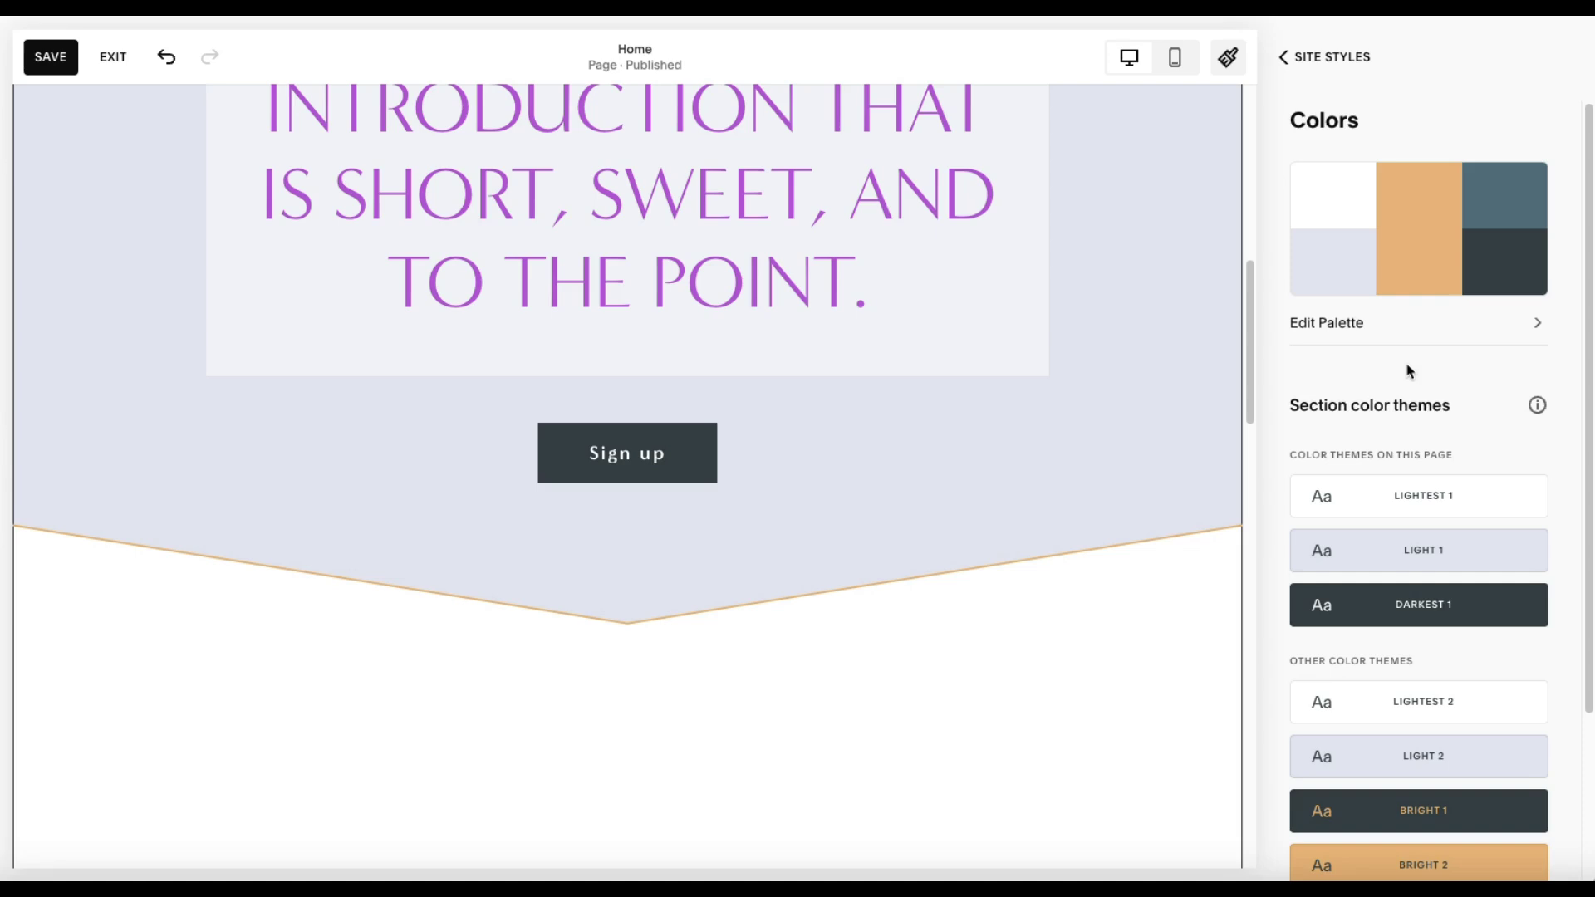
left_click_drag(1249, 286, 1252, 232)
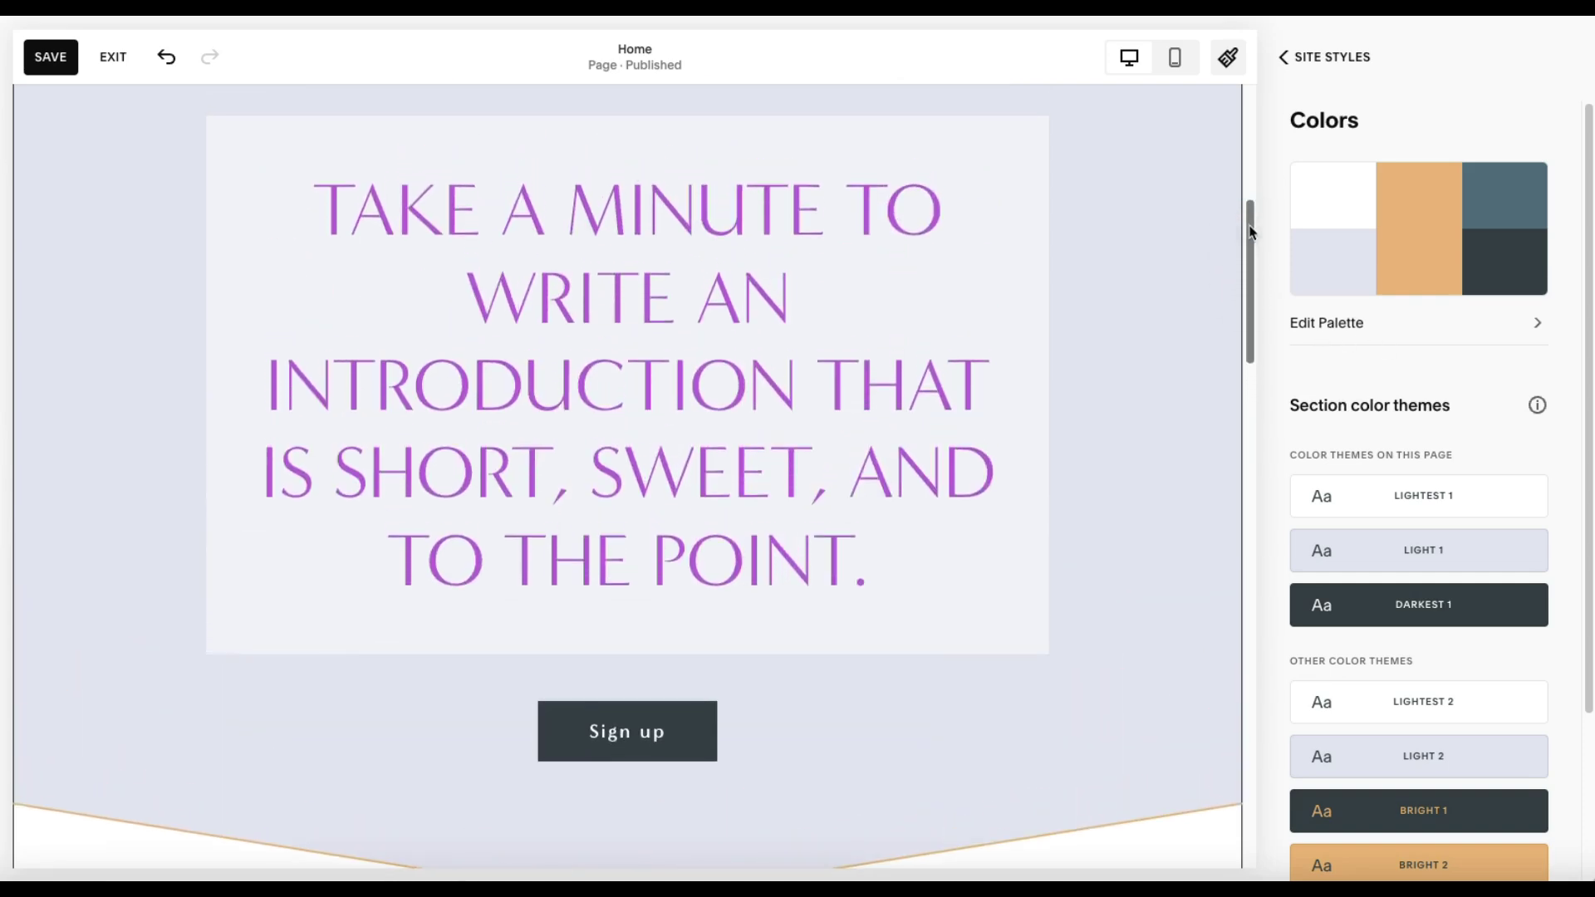